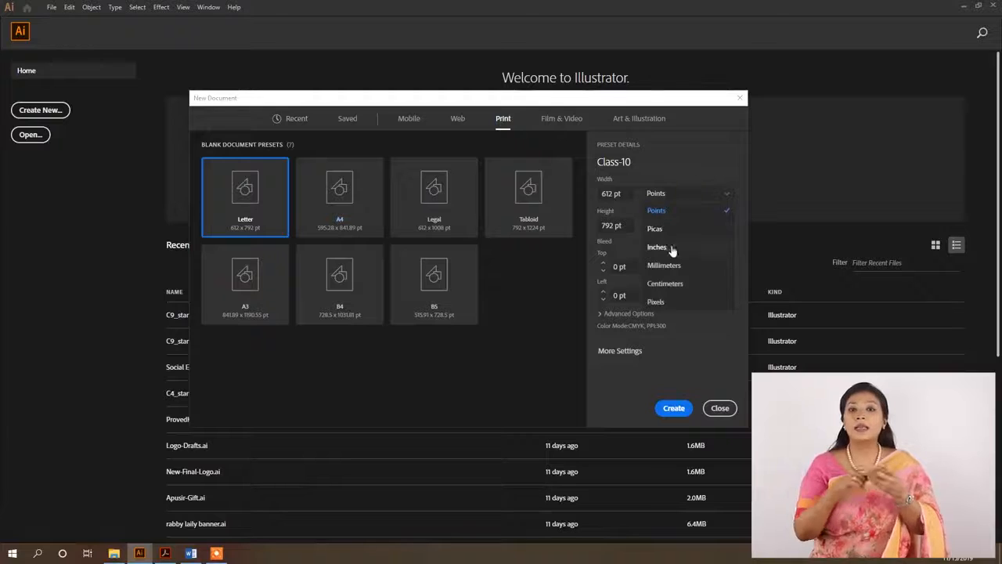
- Create the Class-10 print document from the Letter preset in inches, in landscape orientation, and fit the artboard in view
{"action": "left_click", "coordinate": [666, 248]}
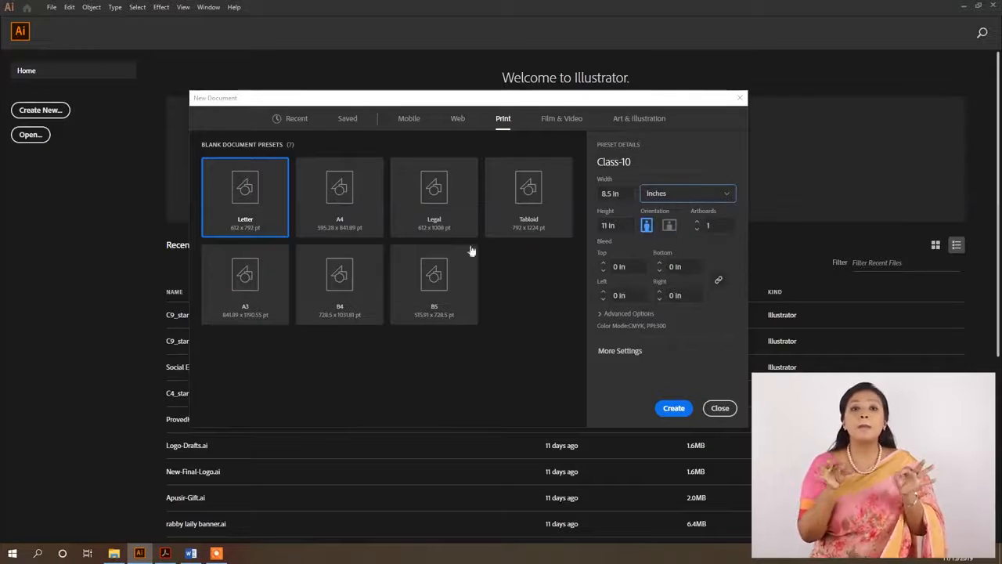
{"action": "left_click", "coordinate": [668, 226]}
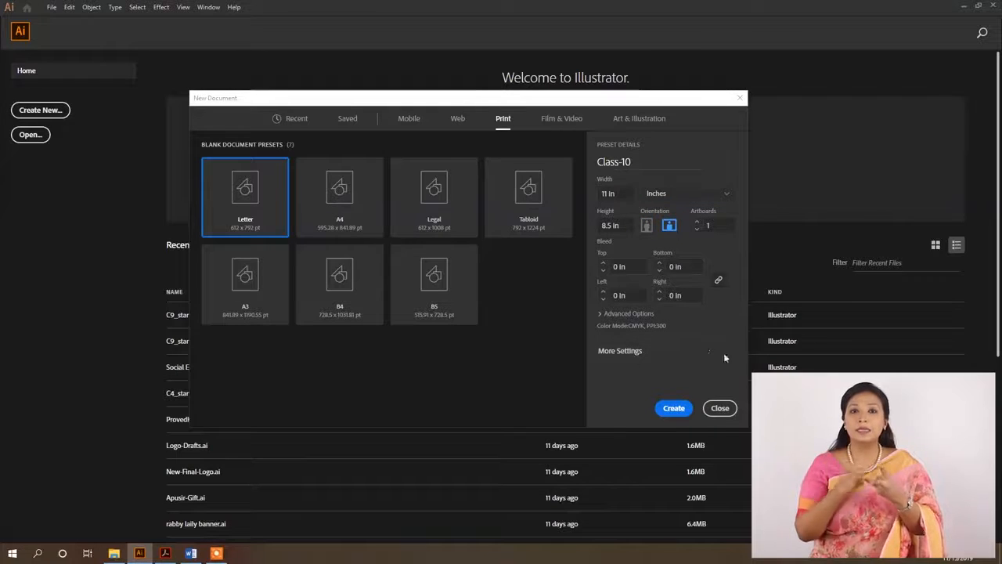
{"action": "left_click", "coordinate": [673, 408]}
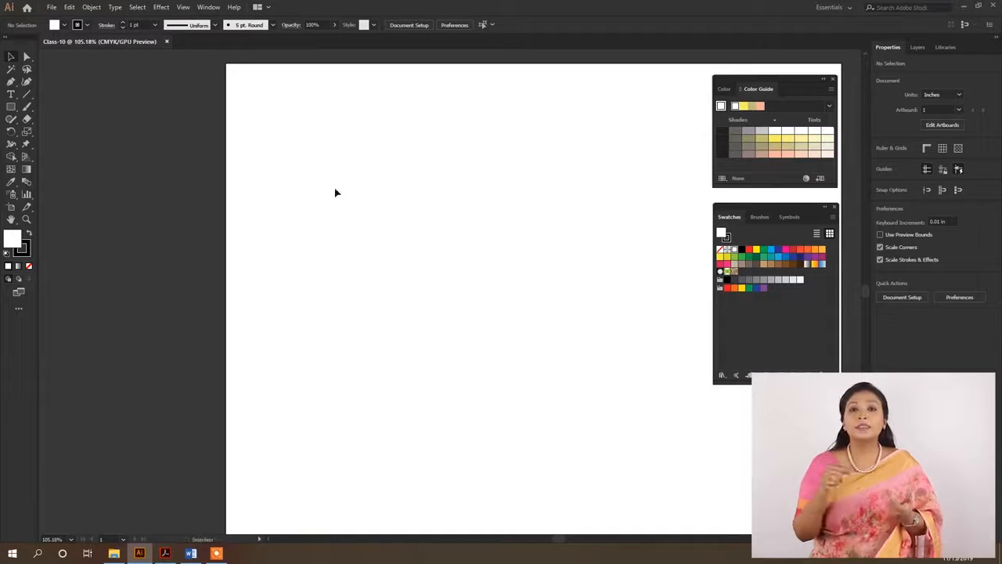
{"action": "key", "text": "ctrl+0"}
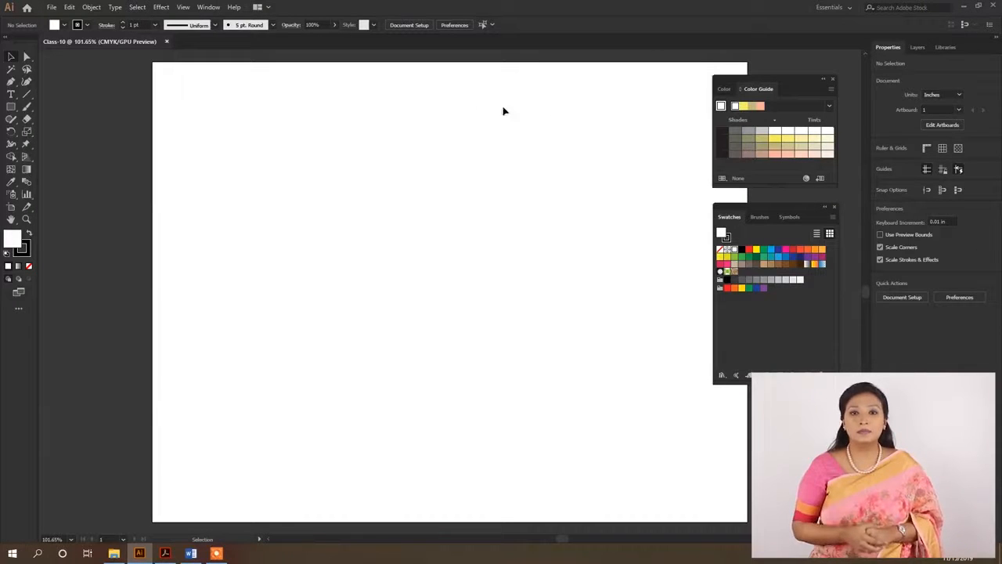
- Reset the Essentials workspace to its default layout
{"action": "left_click", "coordinate": [216, 8]}
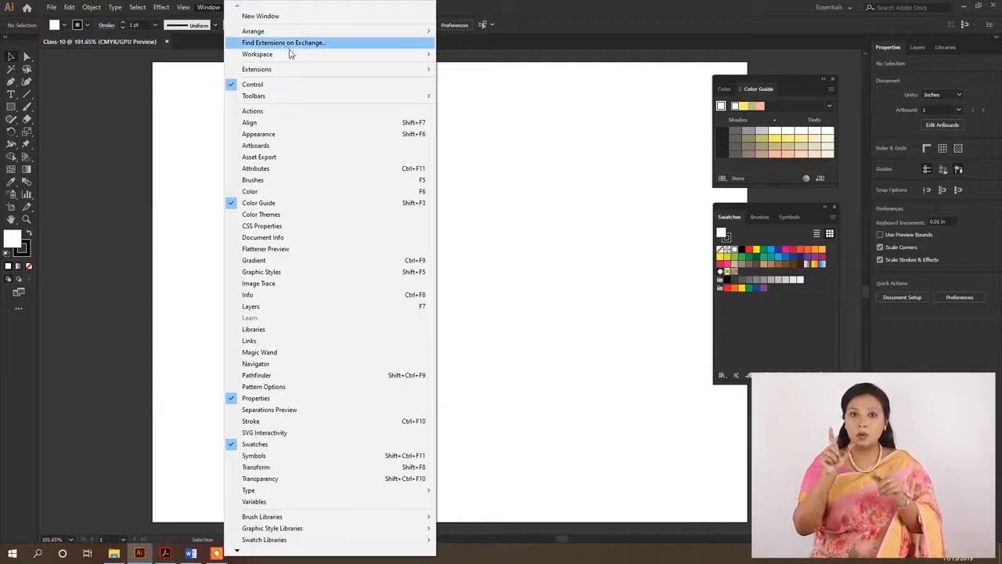
{"action": "mouse_move", "coordinate": [286, 61]}
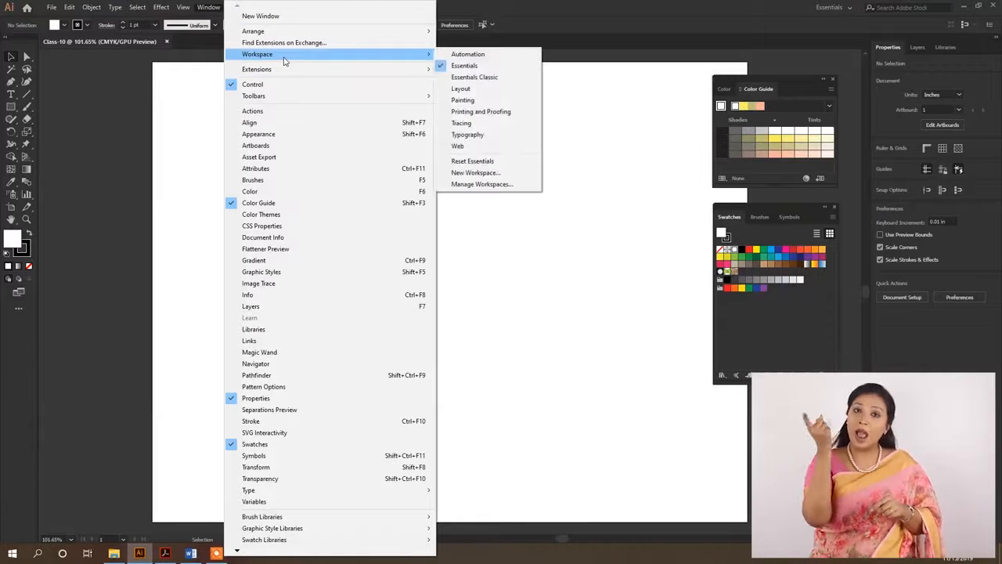
{"action": "left_click", "coordinate": [473, 161]}
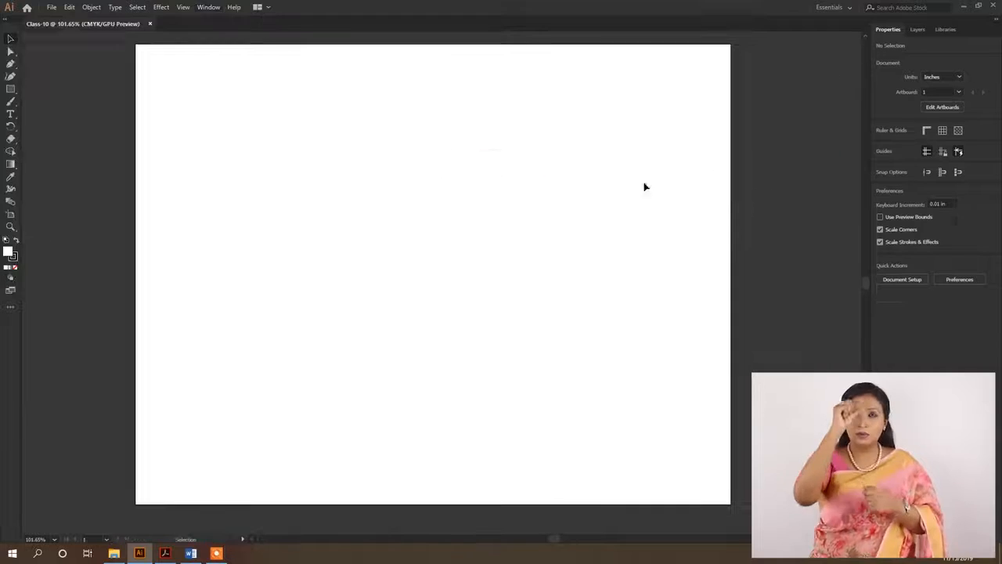
- Display the Control bar and switch the toolbar to the Advanced set
{"action": "left_click", "coordinate": [202, 8]}
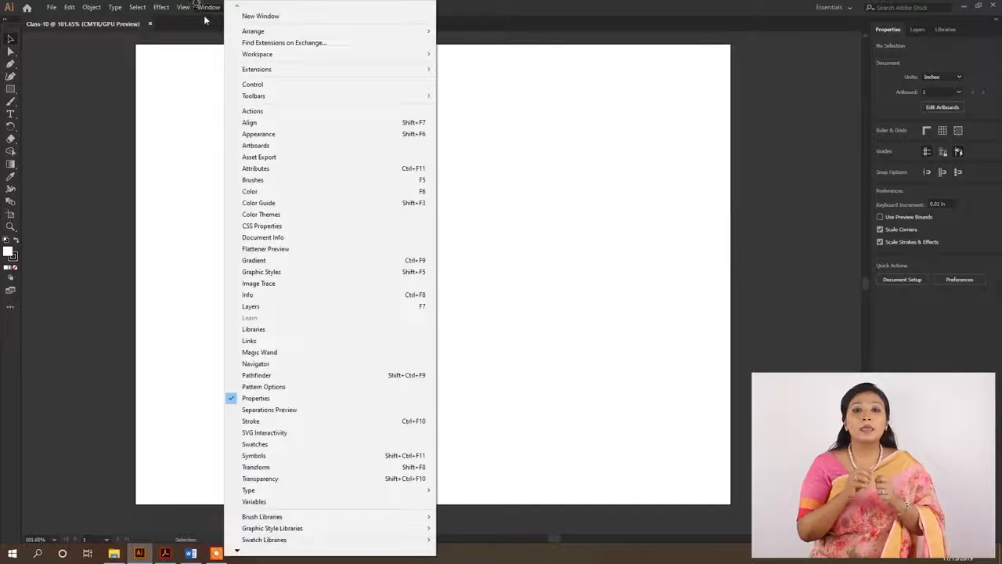
{"action": "left_click", "coordinate": [269, 87]}
{"action": "left_click", "coordinate": [209, 7]}
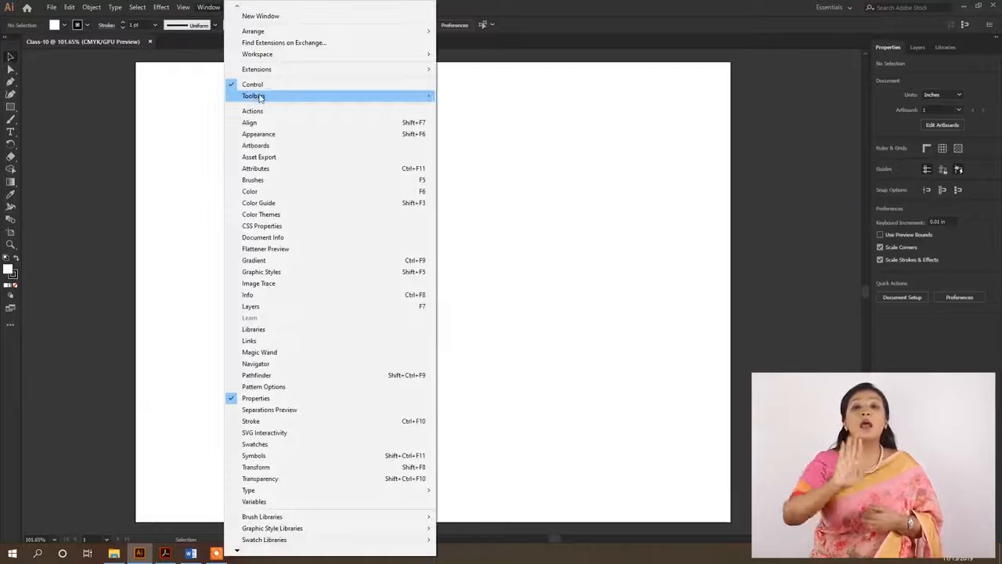
{"action": "mouse_move", "coordinate": [260, 96]}
{"action": "left_click", "coordinate": [490, 96]}
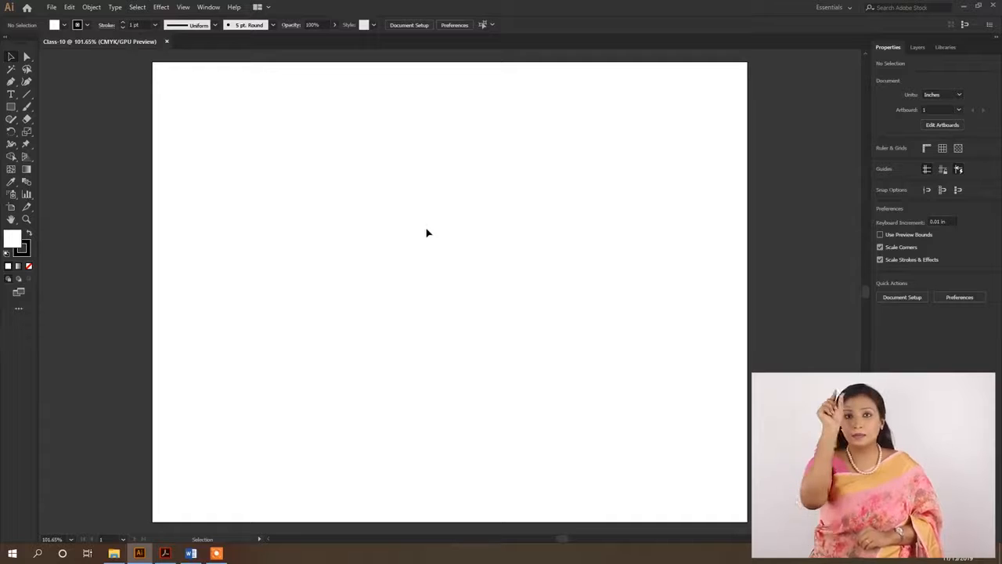
- Draw a rectangle about 2.24 in wide and 1.57 in high near the artboard's upper-left corner
{"action": "left_click", "coordinate": [12, 110]}
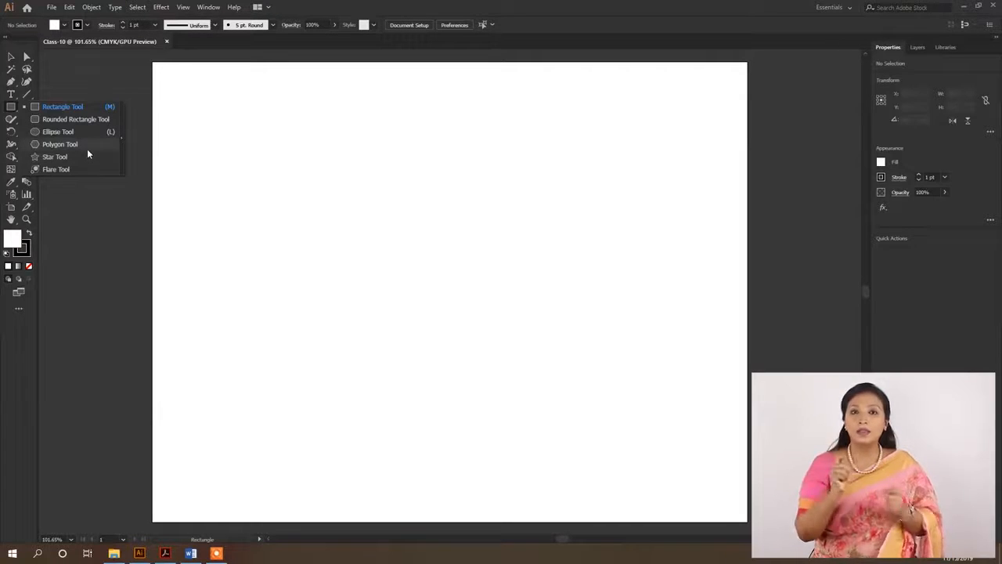
{"action": "left_click", "coordinate": [83, 110]}
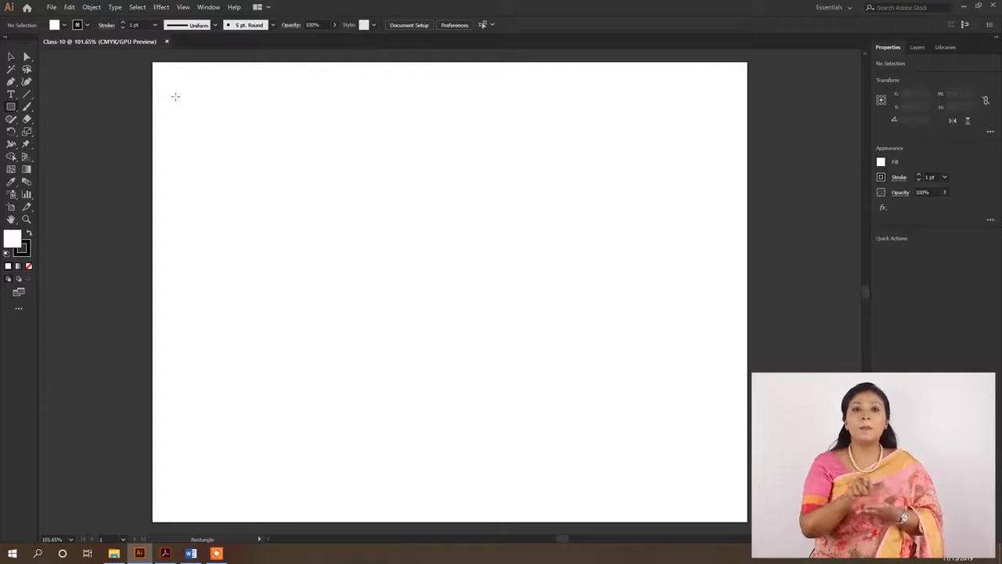
{"action": "left_click_drag", "start_coordinate": [175, 96], "coordinate": [297, 182]}
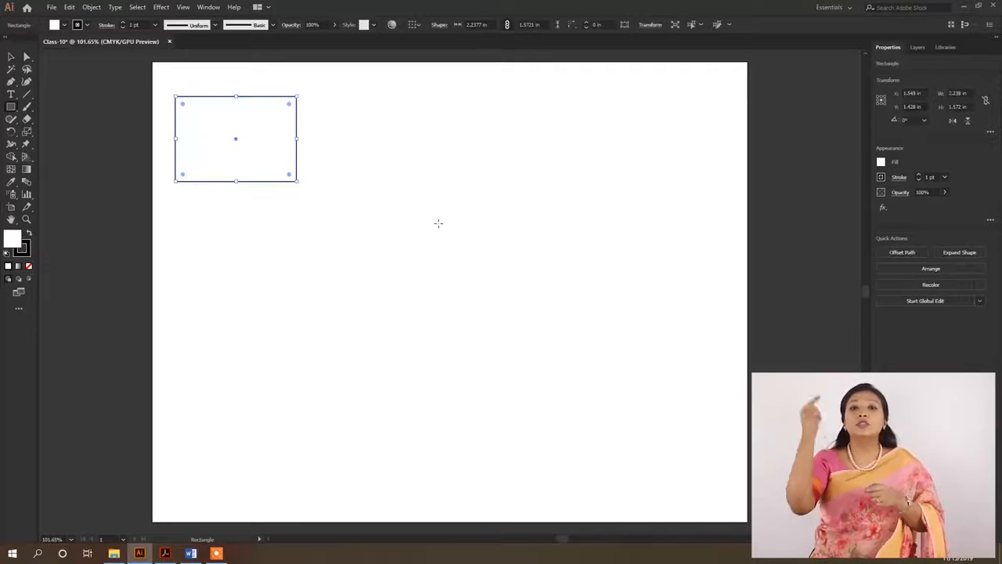
- Draw a rounded rectangle about 1.77 in wide and 2.24 in high just right of the rectangle
{"action": "left_click", "coordinate": [10, 109]}
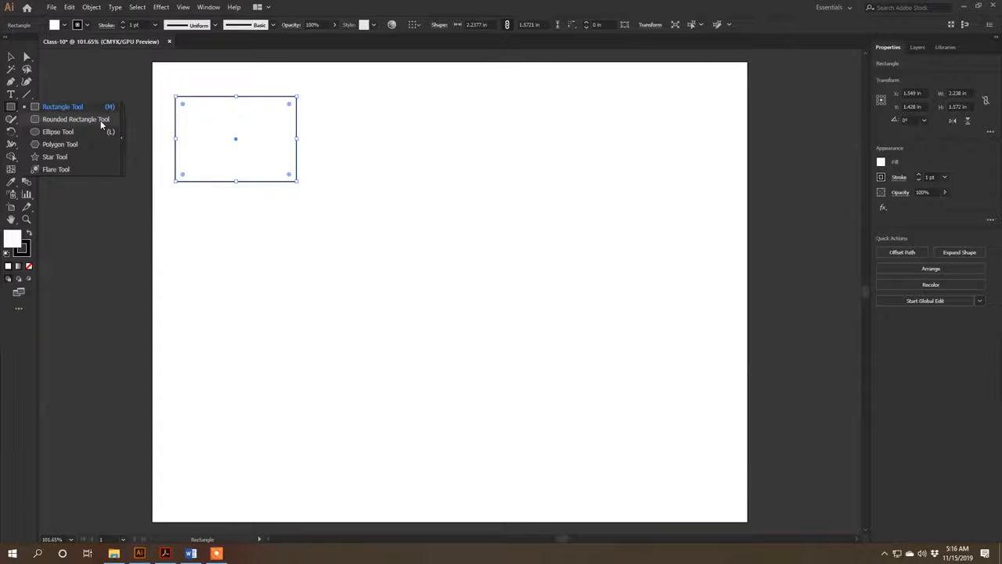
{"action": "left_click", "coordinate": [100, 119]}
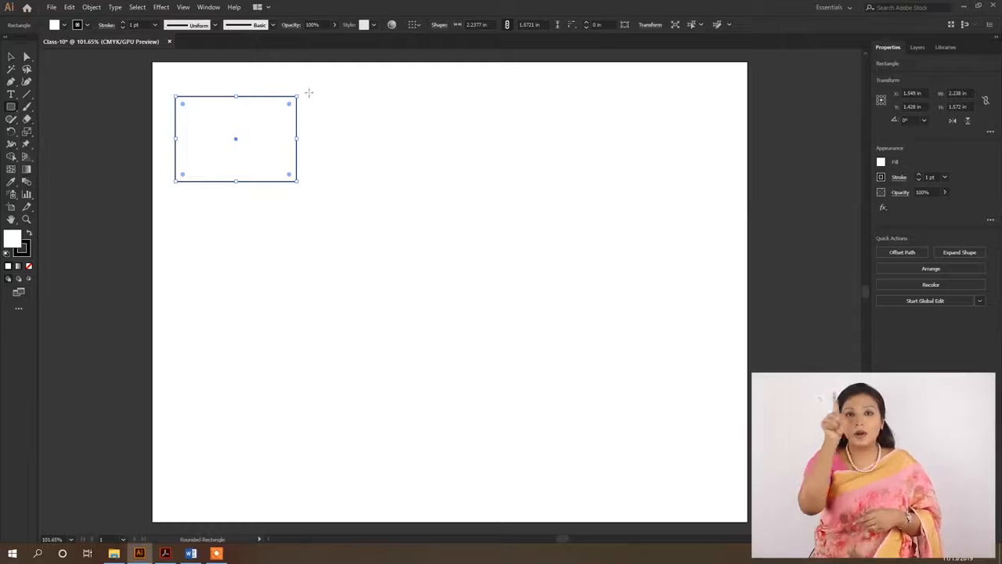
{"action": "left_click_drag", "start_coordinate": [311, 97], "coordinate": [407, 217]}
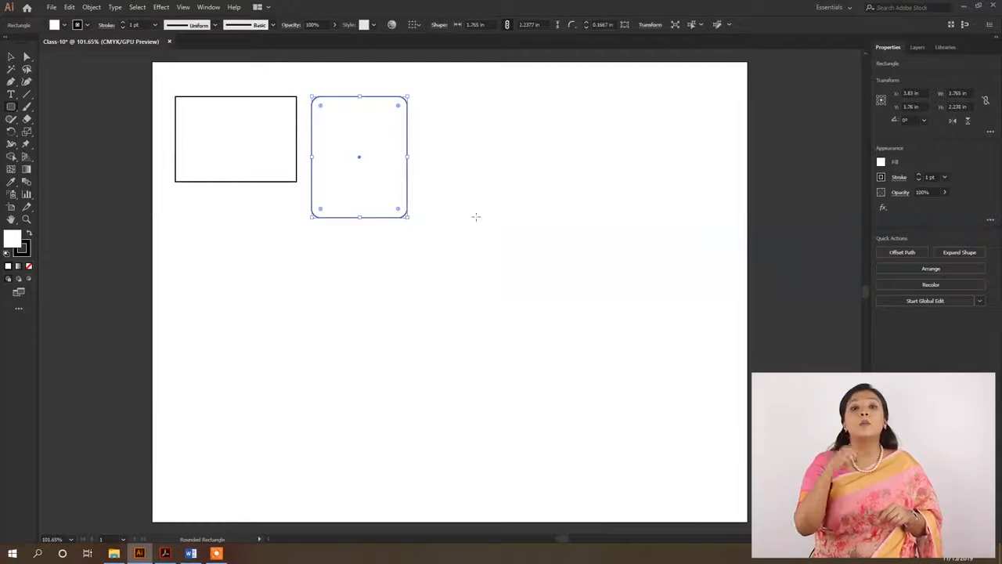
- Draw an upright ellipse about 1.2 by 2.44 in beside the rounded rectangle and a circle about 2.37 in across to its right
{"action": "left_click", "coordinate": [11, 107]}
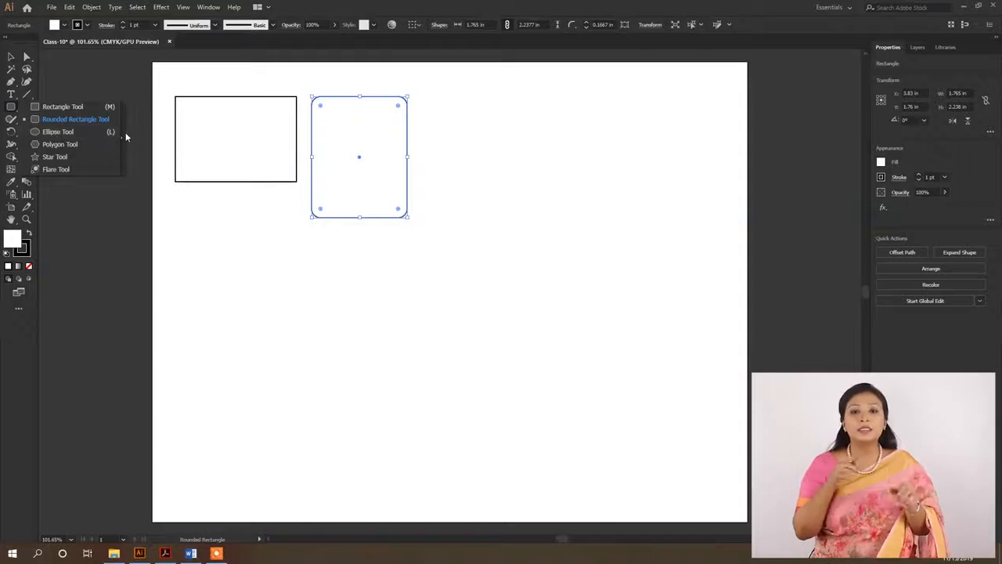
{"action": "left_click", "coordinate": [99, 132]}
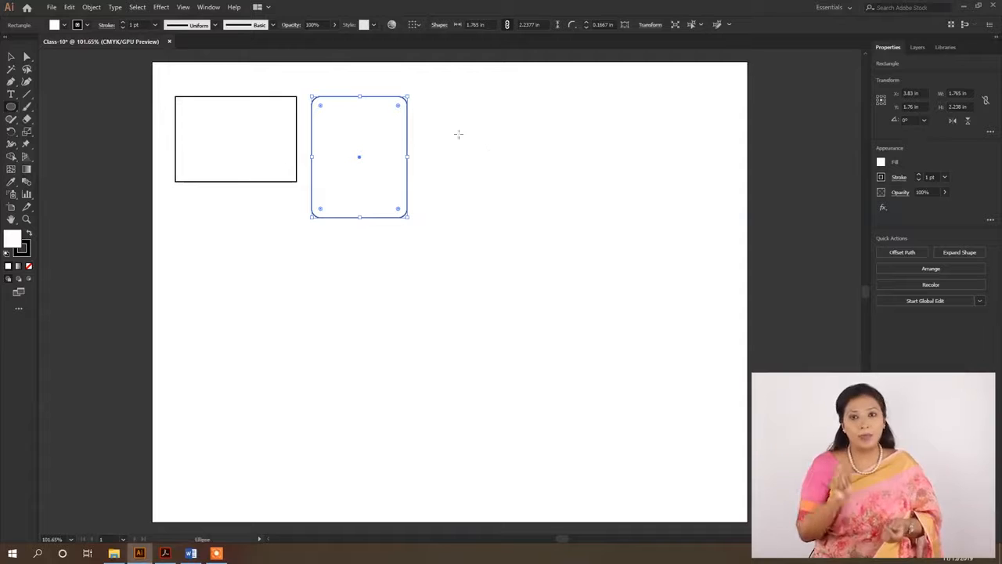
{"action": "left_click_drag", "start_coordinate": [443, 115], "coordinate": [509, 246]}
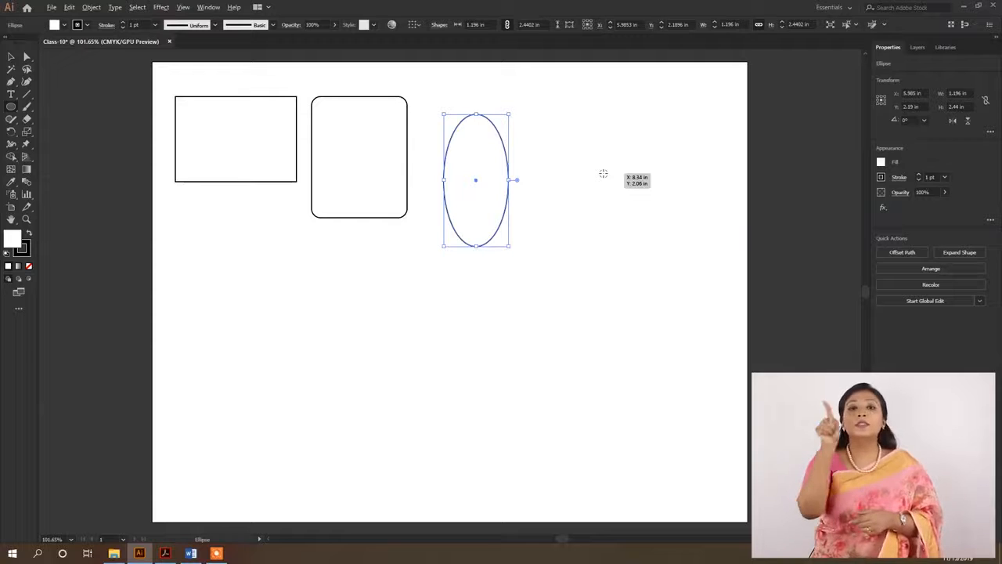
{"action": "mouse_move", "coordinate": [603, 173]}
{"action": "left_mouse_down"}
{"action": "mouse_move", "coordinate": [650, 217]}
{"action": "mouse_move", "coordinate": [660, 242]}
{"action": "mouse_move", "coordinate": [654, 235]}
{"action": "left_mouse_up"}
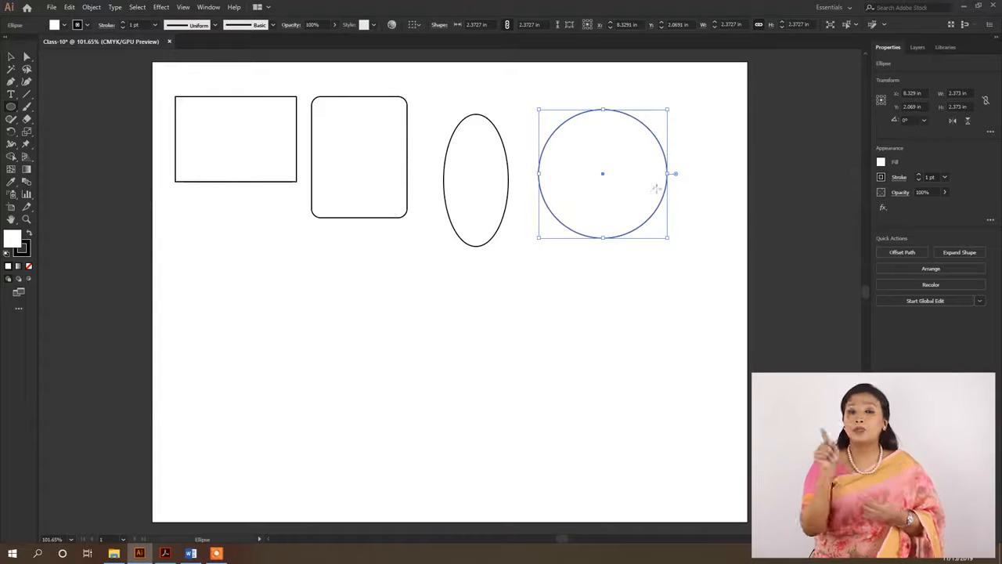
- Draw a hexagon about 1.84 in wide and 1.59 in high below the rectangle with the Polygon tool
{"action": "left_click", "coordinate": [10, 108]}
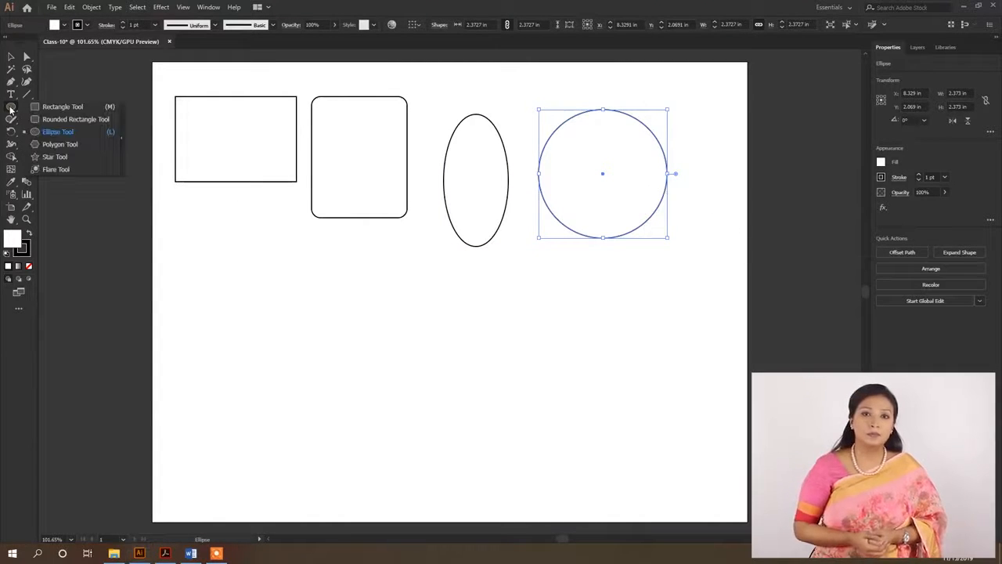
{"action": "left_click", "coordinate": [84, 145]}
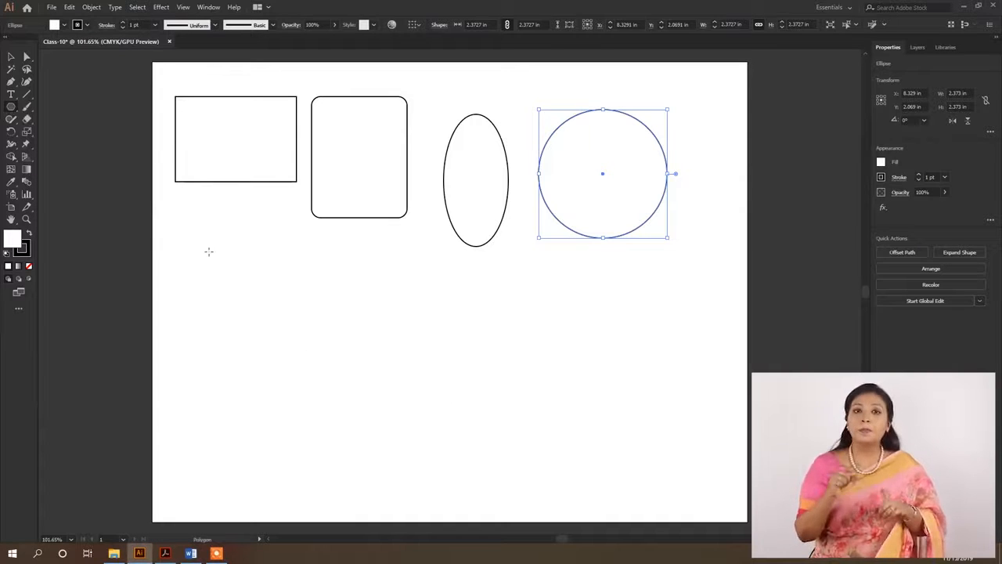
{"action": "left_click_drag", "start_coordinate": [201, 234], "coordinate": [217, 280]}
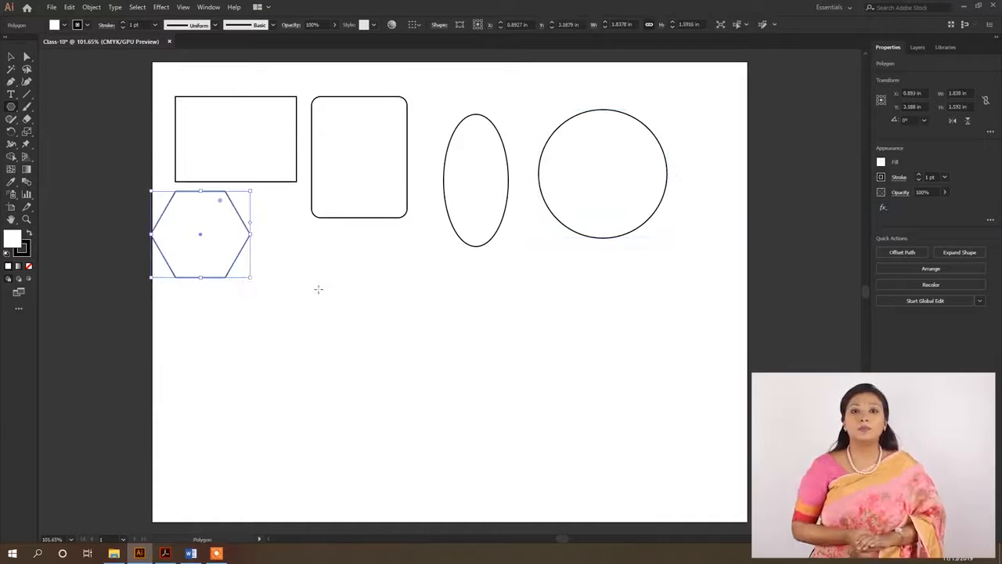
- Draw a pentagon with a radius of about 0.78 in just right of the hexagon
{"action": "left_click_drag", "start_coordinate": [290, 258], "coordinate": [313, 296]}
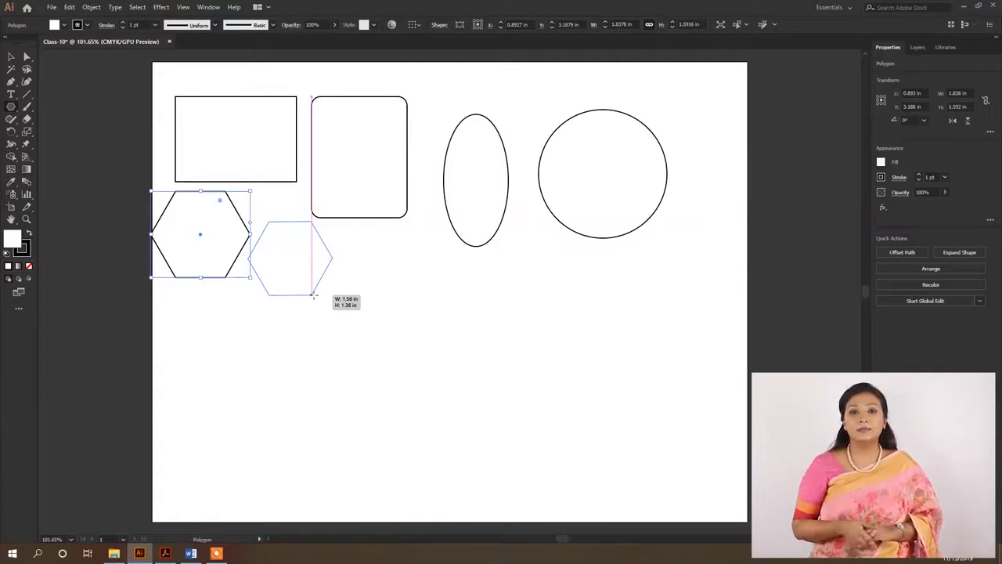
{"action": "left_click_drag", "start_coordinate": [313, 296], "coordinate": [317, 292]}
{"action": "key", "text": "Down"}
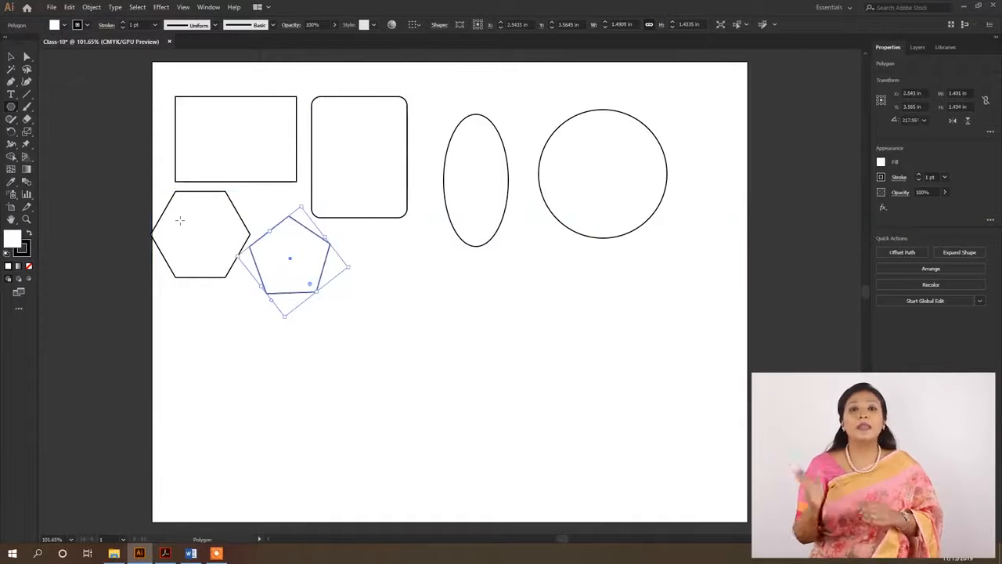
- Create an 8-sided polygon with a 0.7842 in radius, place it right of the pentagon, and deselect it
{"action": "left_click", "coordinate": [12, 109]}
{"action": "left_click", "coordinate": [59, 144]}
{"action": "left_click", "coordinate": [49, 157]}
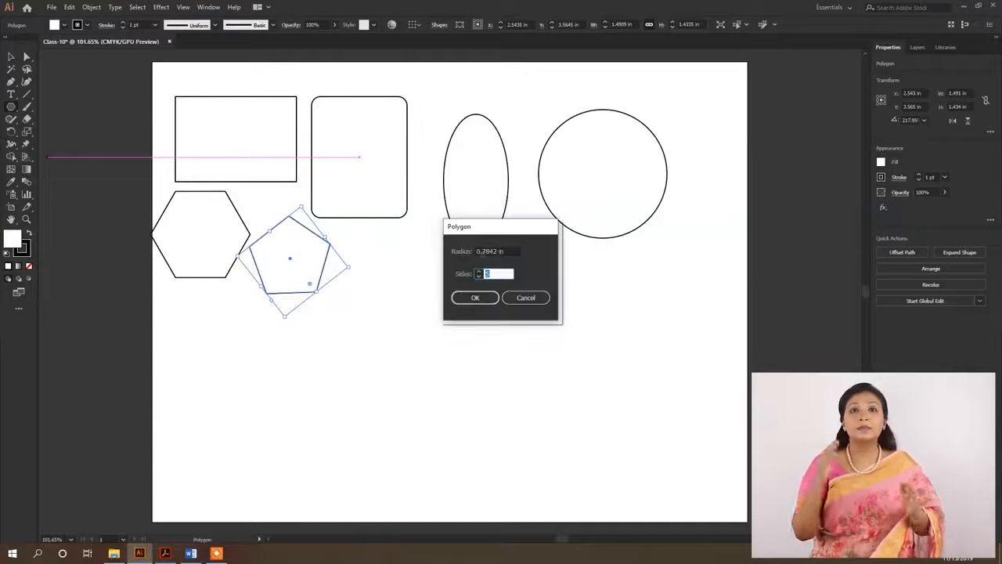
{"action": "left_click_drag", "start_coordinate": [494, 237], "coordinate": [429, 219]}
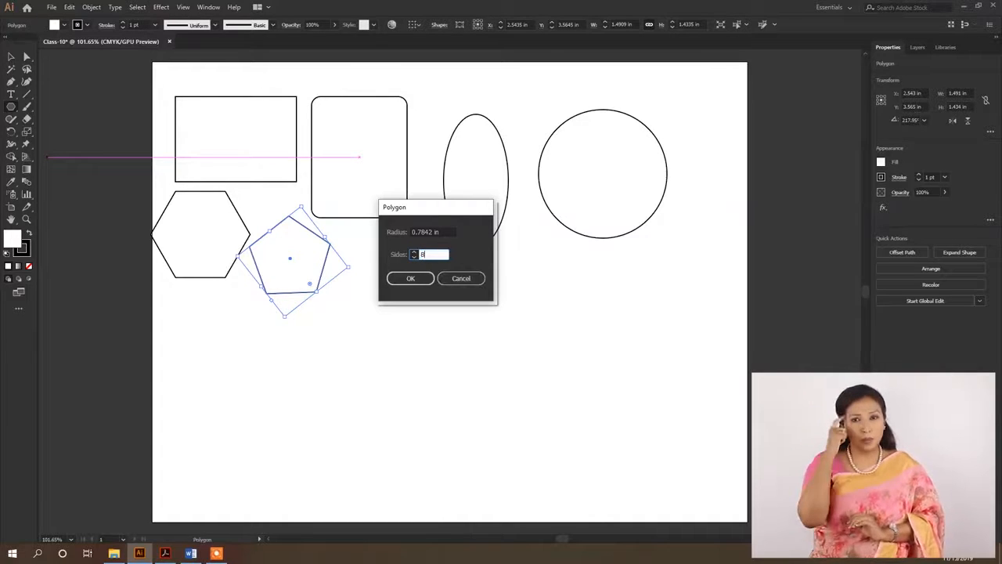
{"action": "left_click", "coordinate": [410, 278]}
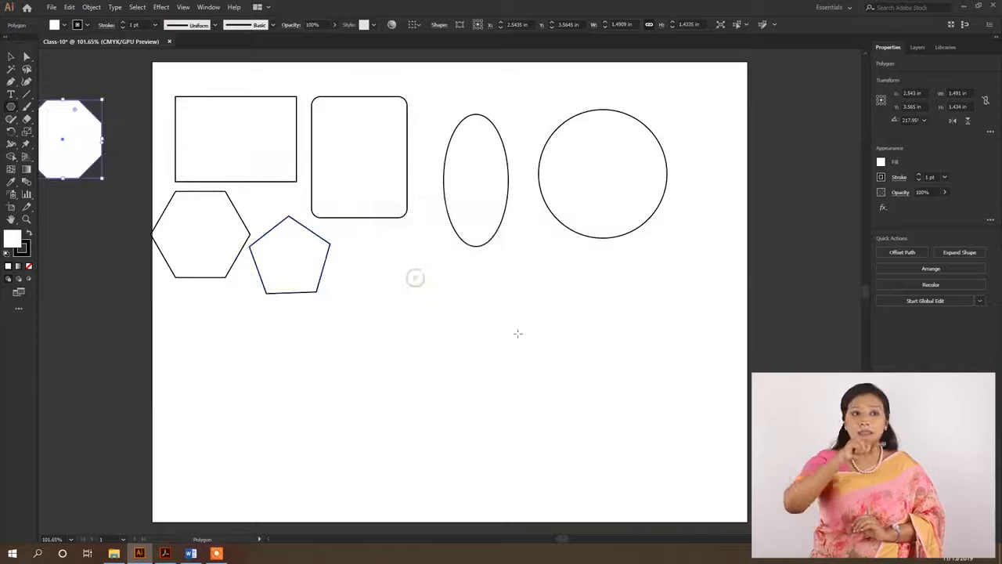
{"action": "key", "text": "v"}
{"action": "left_click_drag", "start_coordinate": [62, 134], "coordinate": [400, 281]}
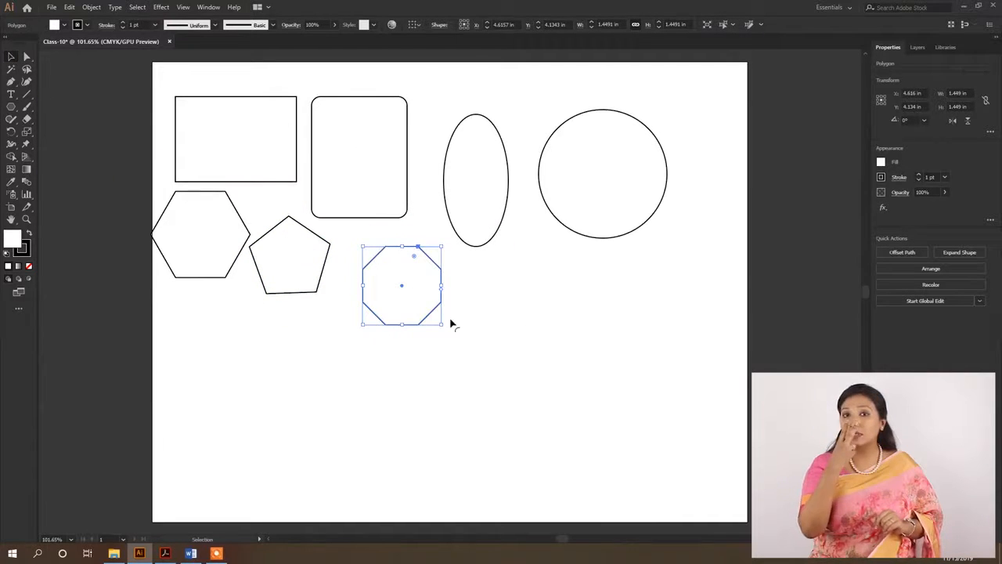
{"action": "left_click", "coordinate": [533, 309]}
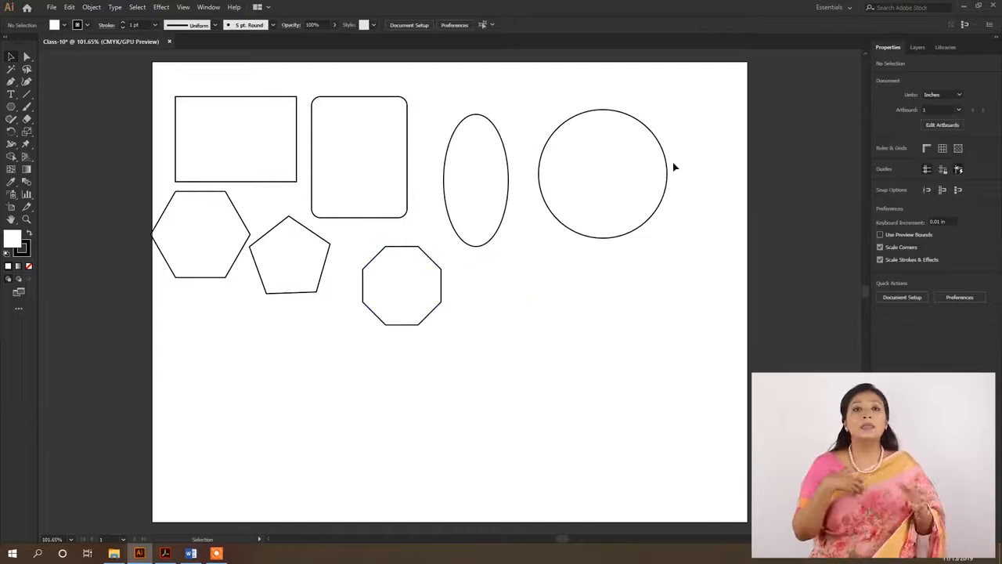
- Draw an upright five-pointed star about 2.04 in wide and 1.94 in high to the right of the octagon
{"action": "left_click_drag", "start_coordinate": [11, 106], "coordinate": [81, 156]}
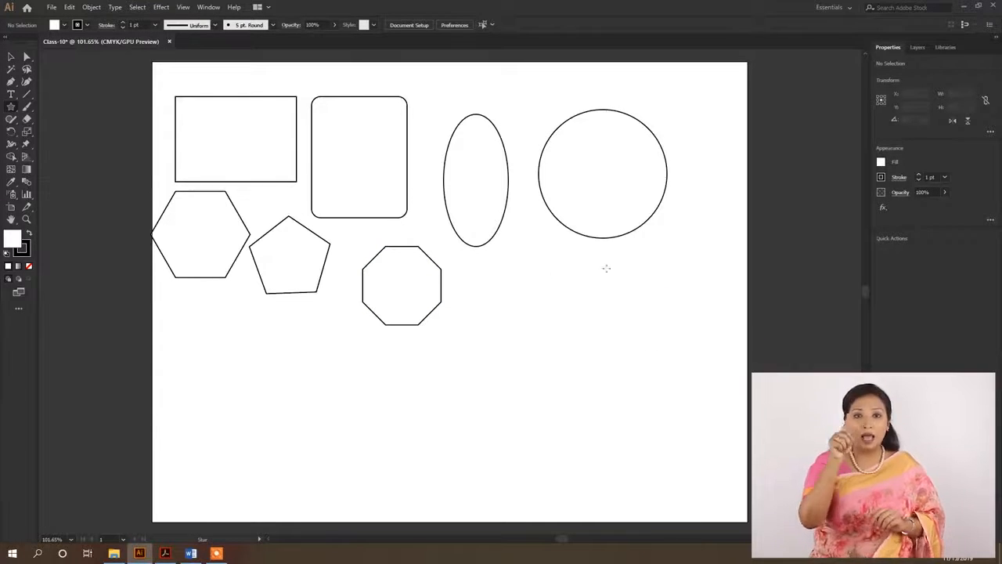
{"action": "left_click_drag", "start_coordinate": [531, 281], "coordinate": [584, 323]}
{"action": "left_click_drag", "start_coordinate": [573, 318], "coordinate": [572, 318]}
- Examine the Star tool's Radius 1, Radius 2 and Points settings beside the drawn star, and close them without creating another
{"action": "left_click", "coordinate": [593, 295]}
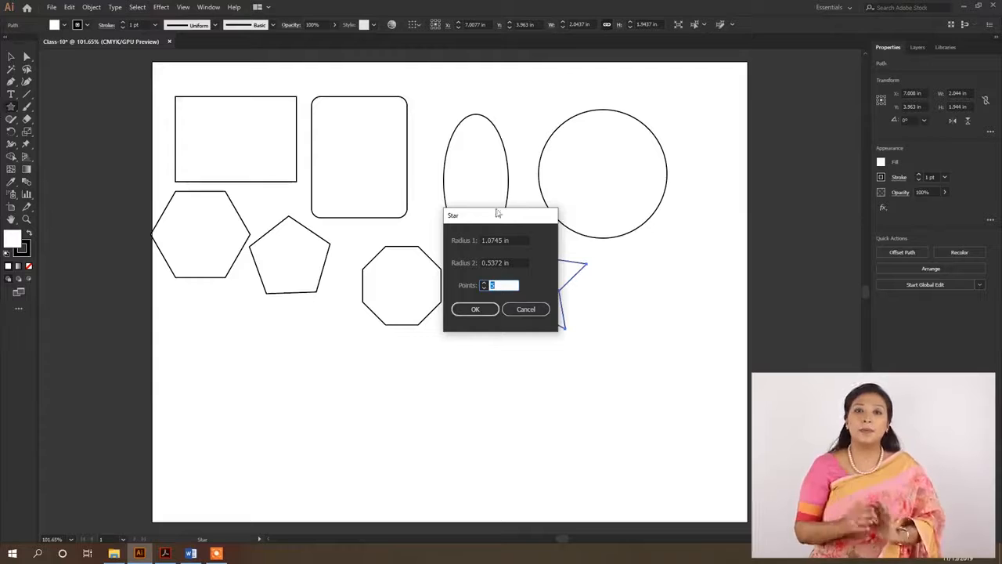
{"action": "mouse_move", "coordinate": [477, 215]}
{"action": "left_mouse_down"}
{"action": "mouse_move", "coordinate": [404, 211]}
{"action": "mouse_move", "coordinate": [397, 202]}
{"action": "mouse_move", "coordinate": [460, 209]}
{"action": "left_mouse_up"}
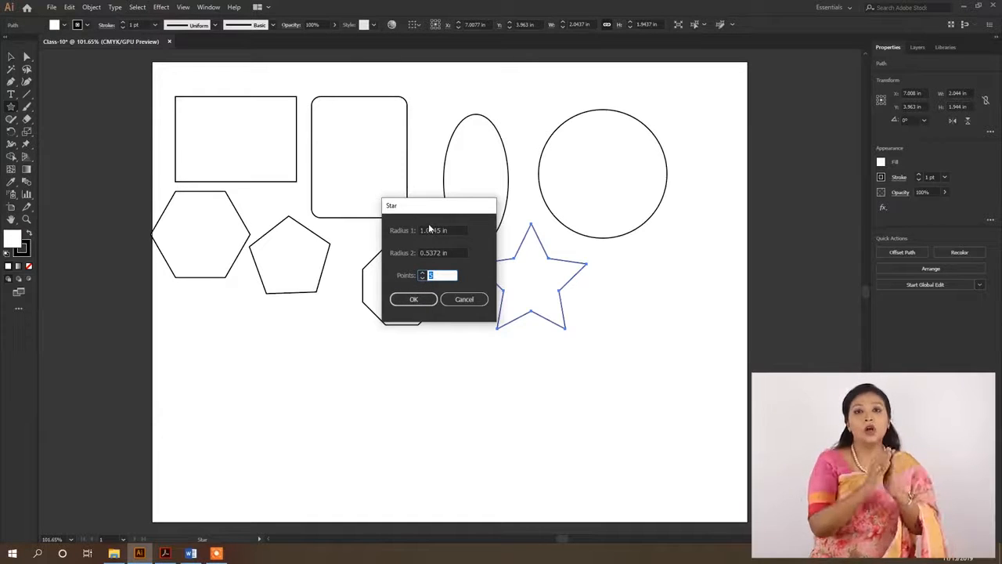
{"action": "left_click_drag", "start_coordinate": [449, 215], "coordinate": [318, 222]}
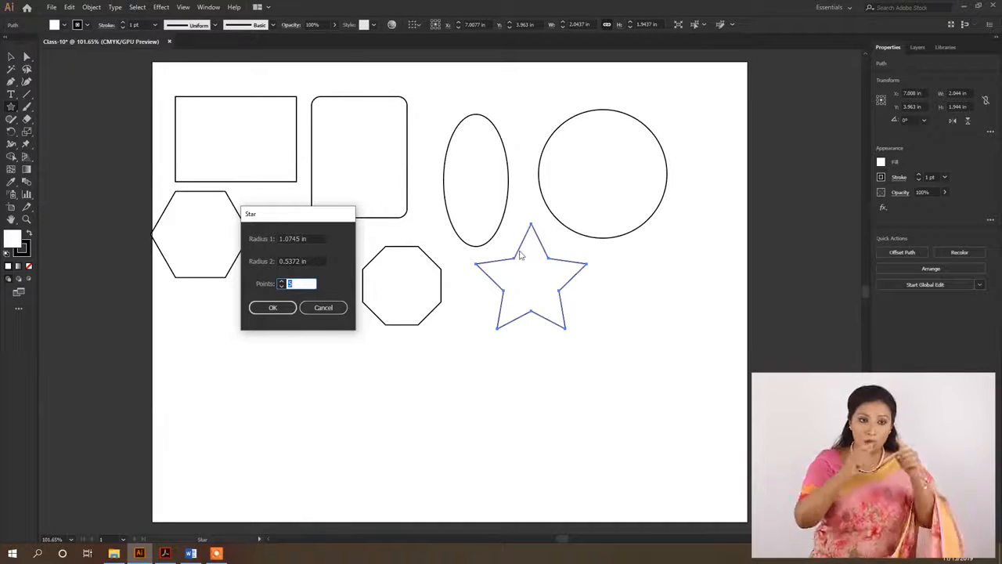
{"action": "left_click", "coordinate": [322, 307]}
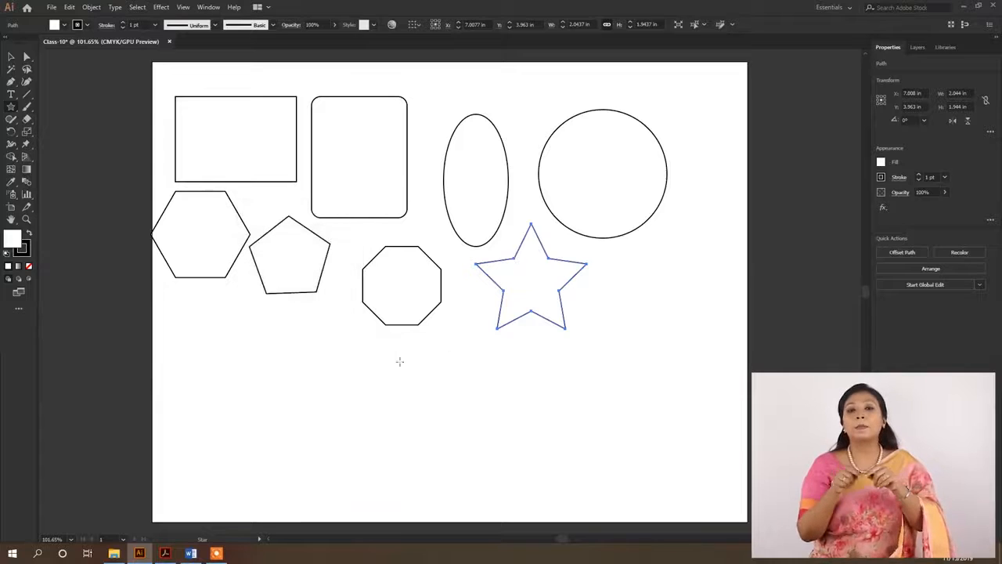
- Draw a large upright five-pointed star about 3.8 by 3.62 in and a tilted eight-pointed star about 2.47 in wide below the existing shapes
{"action": "left_click_drag", "start_coordinate": [341, 351], "coordinate": [401, 379]}
{"action": "key", "text": "Up"}
{"action": "key", "text": "Up"}
{"action": "key", "text": "Up"}
{"action": "key", "text": "Up"}
{"action": "key", "text": "Up"}
{"action": "key", "text": "Up"}
{"action": "key", "text": "Up"}
{"action": "key", "text": "Up"}
{"action": "key", "text": "Up"}
{"action": "key", "text": "Up"}
{"action": "key", "text": "Up"}
{"action": "key", "text": "Up"}
{"action": "key", "text": "Down"}
{"action": "key", "text": "Down"}
{"action": "key", "text": "Down"}
{"action": "key", "text": "Down"}
{"action": "key", "text": "Down"}
{"action": "key", "text": "Down"}
{"action": "key", "text": "Down"}
{"action": "key", "text": "Down"}
{"action": "key", "text": "Down"}
{"action": "key", "text": "Up"}
{"action": "key", "text": "Up"}
{"action": "key", "text": "Up"}
{"action": "key", "text": "Up"}
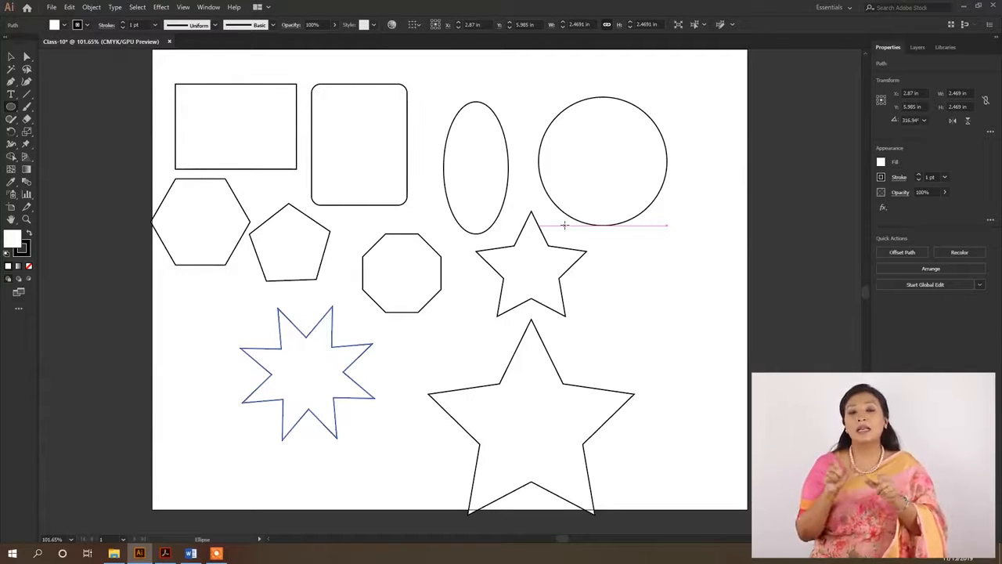
- Select the plain rectangle in the artboard's upper-left corner and examine its live corner controls
{"action": "left_click", "coordinate": [7, 56]}
{"action": "left_click", "coordinate": [262, 139]}
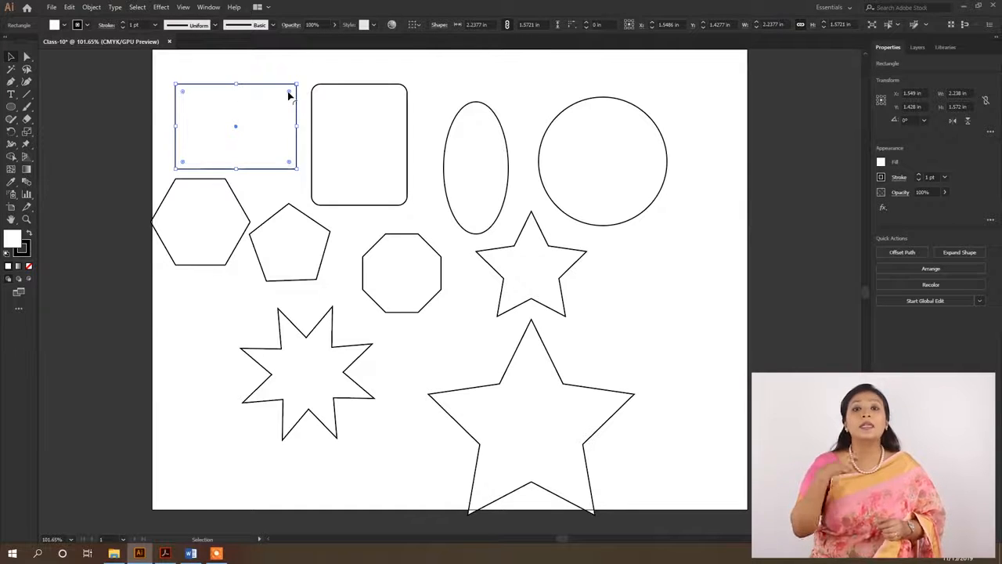
{"action": "mouse_move", "coordinate": [289, 94]}
{"action": "left_mouse_down"}
{"action": "mouse_move", "coordinate": [218, 154]}
{"action": "mouse_move", "coordinate": [266, 116]}
{"action": "mouse_move", "coordinate": [324, 94]}
{"action": "mouse_move", "coordinate": [305, 105]}
{"action": "left_mouse_up"}
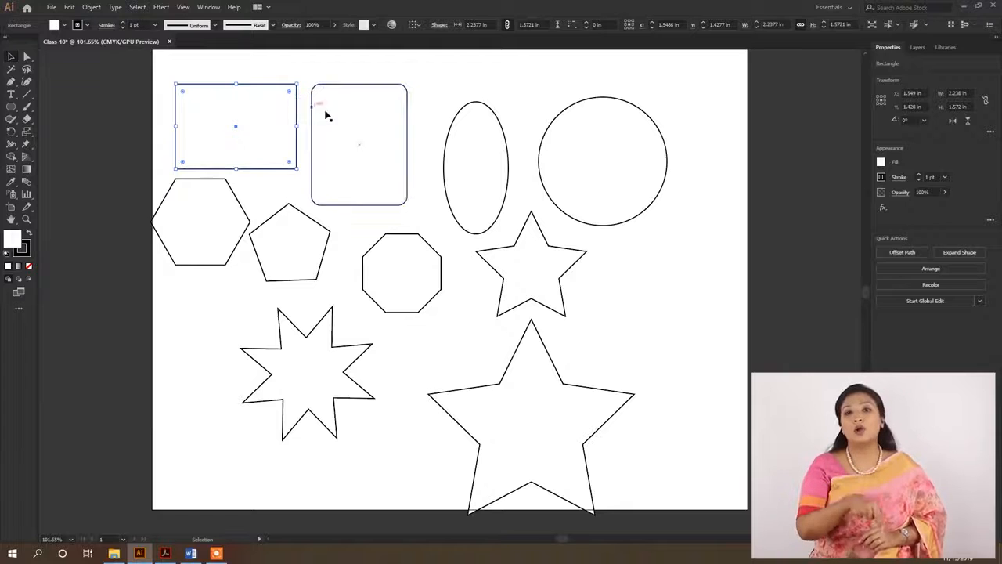
- Square off the rounded rectangle's corners and round them again to a radius of about 0.25 in
{"action": "left_click", "coordinate": [327, 114]}
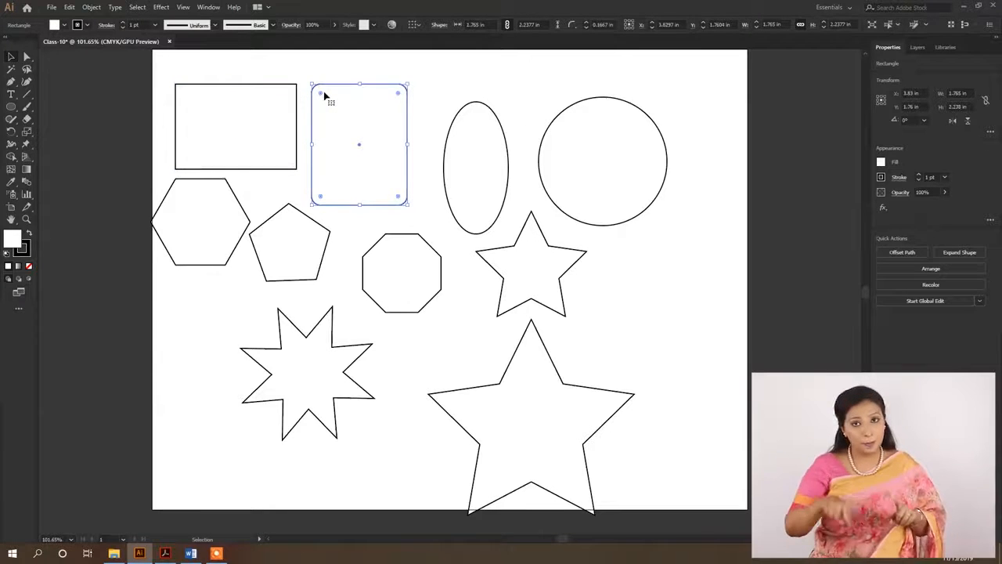
{"action": "left_click_drag", "start_coordinate": [325, 95], "coordinate": [276, 75]}
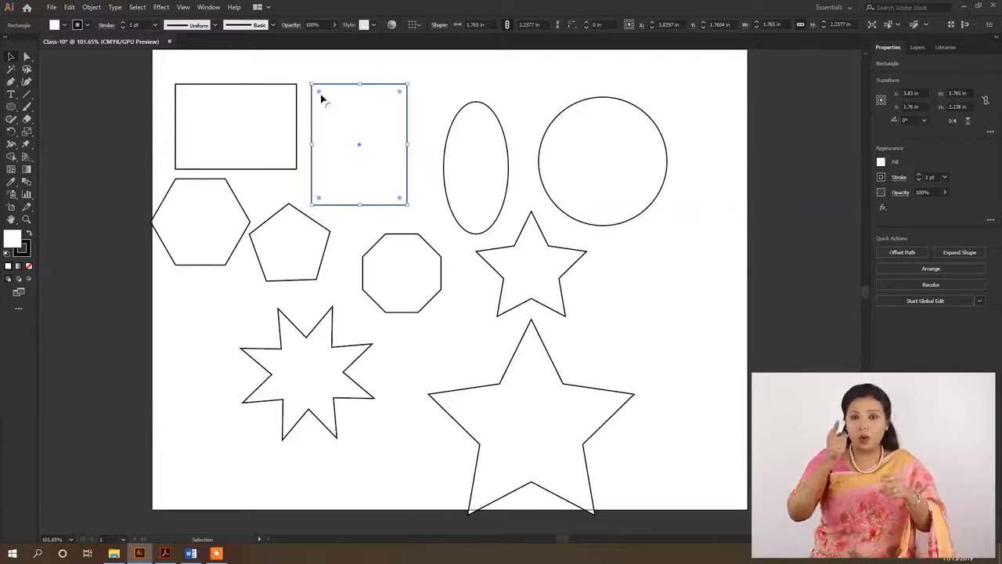
{"action": "left_click_drag", "start_coordinate": [321, 98], "coordinate": [327, 97]}
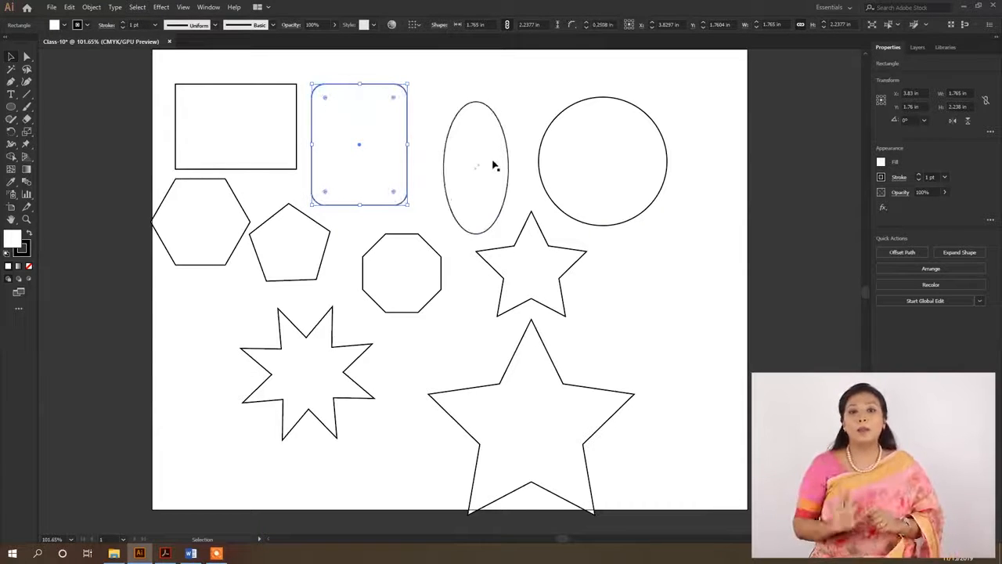
- Turn the circle into a pie shape by cutting a wedge out of its lower-right side
{"action": "left_click", "coordinate": [636, 156]}
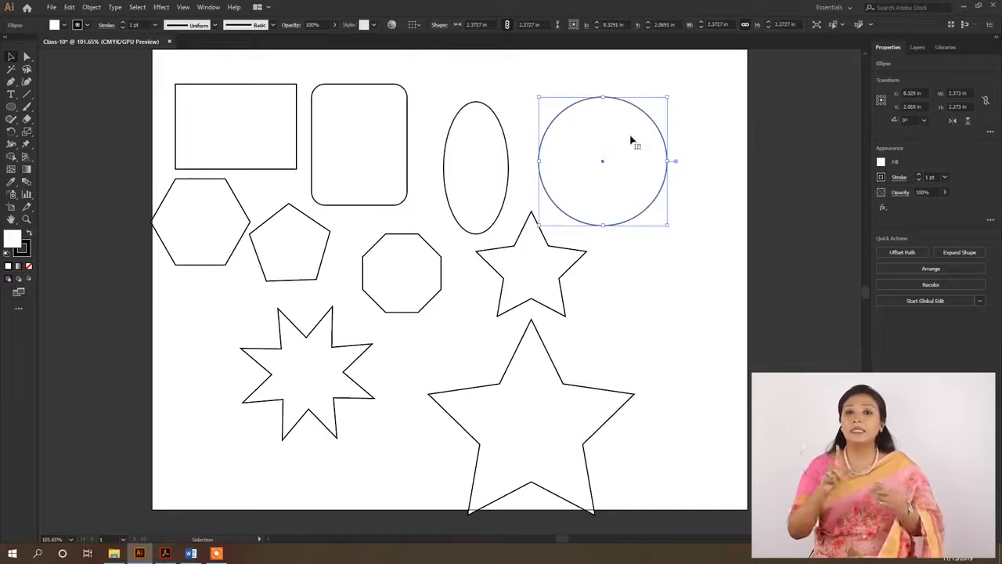
{"action": "left_click_drag", "start_coordinate": [677, 163], "coordinate": [644, 217]}
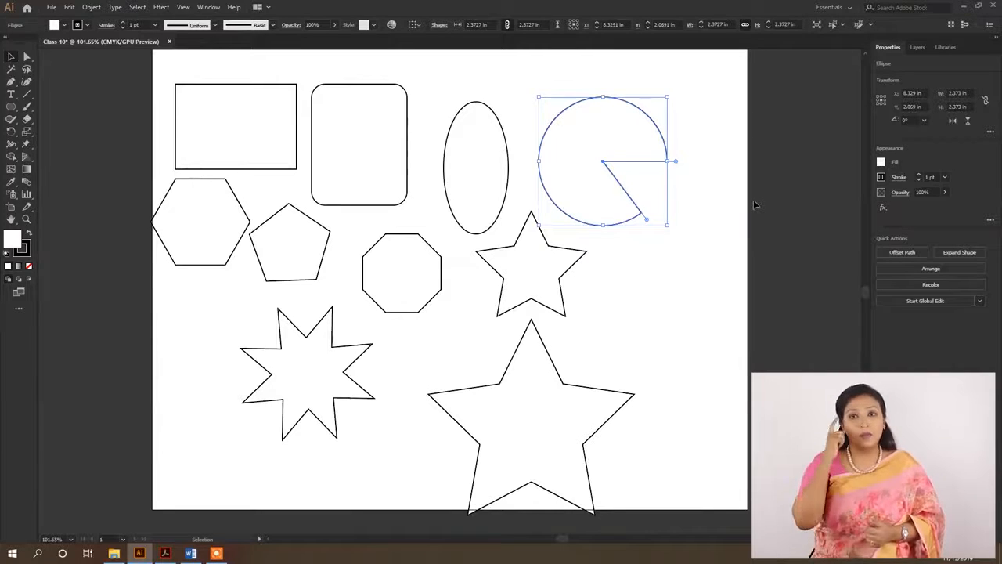
- Slightly round the corners of the octagon, the pentagon and the hexagon with their live corner controls
{"action": "left_click", "coordinate": [412, 268]}
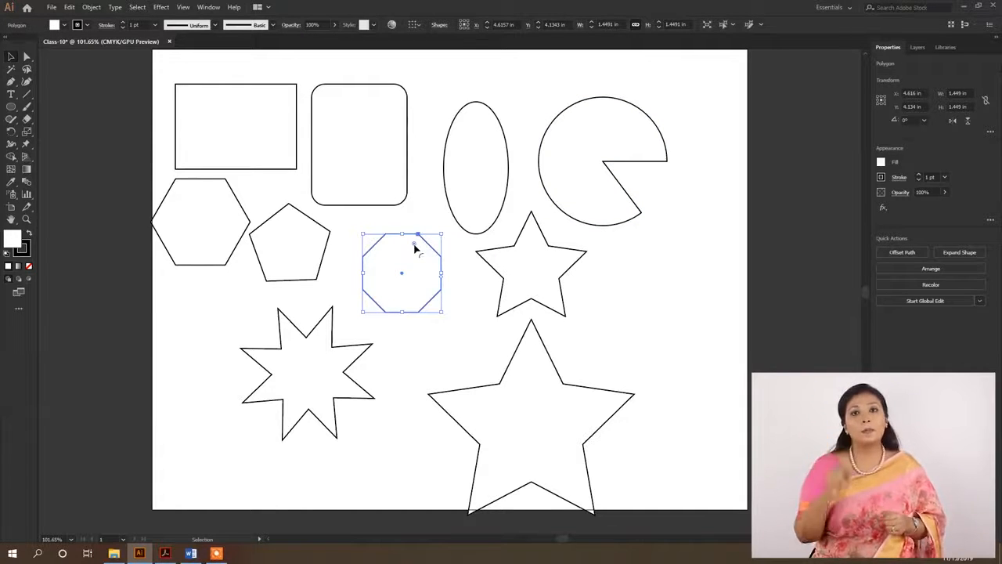
{"action": "mouse_move", "coordinate": [415, 247]}
{"action": "left_mouse_down"}
{"action": "mouse_move", "coordinate": [383, 309]}
{"action": "mouse_move", "coordinate": [418, 261]}
{"action": "left_mouse_up"}
{"action": "left_click", "coordinate": [296, 234]}
{"action": "left_click_drag", "start_coordinate": [309, 271], "coordinate": [300, 261]}
{"action": "left_click", "coordinate": [356, 246]}
{"action": "left_click", "coordinate": [224, 223]}
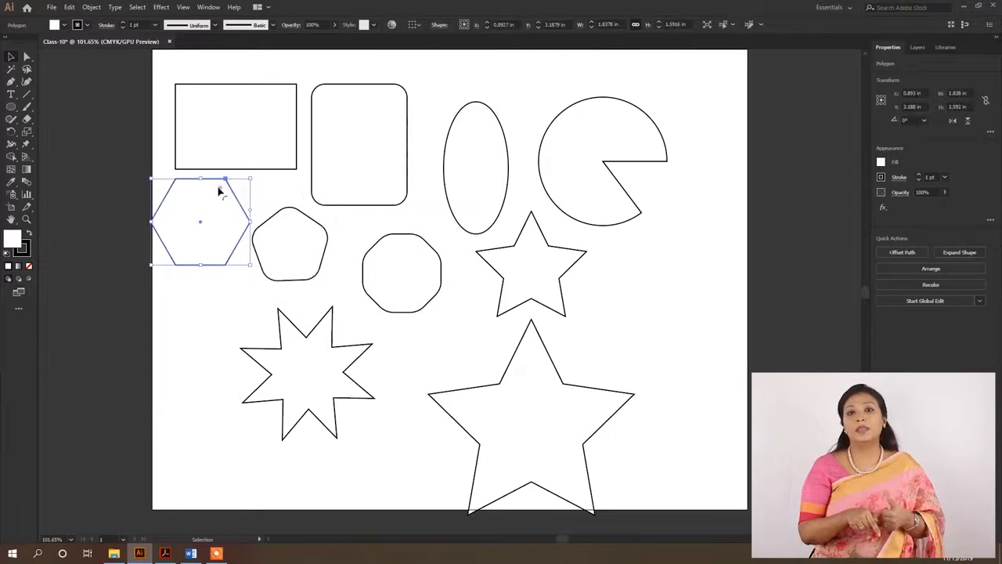
{"action": "left_click", "coordinate": [277, 194]}
- Check the smaller stars for live shape controls, and move the large five-pointed star about 0.4 in left
{"action": "left_click", "coordinate": [532, 258]}
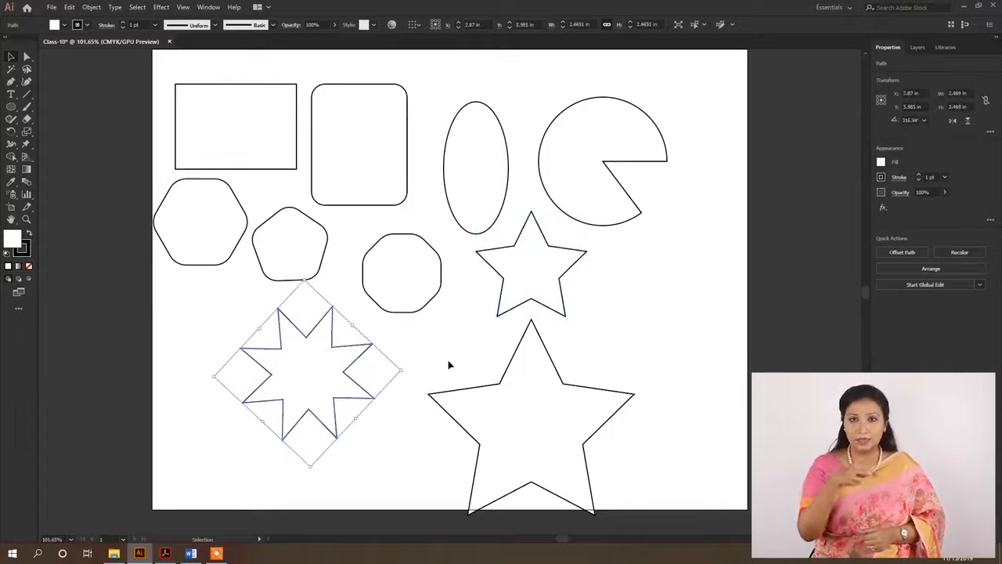
{"action": "left_click", "coordinate": [444, 358]}
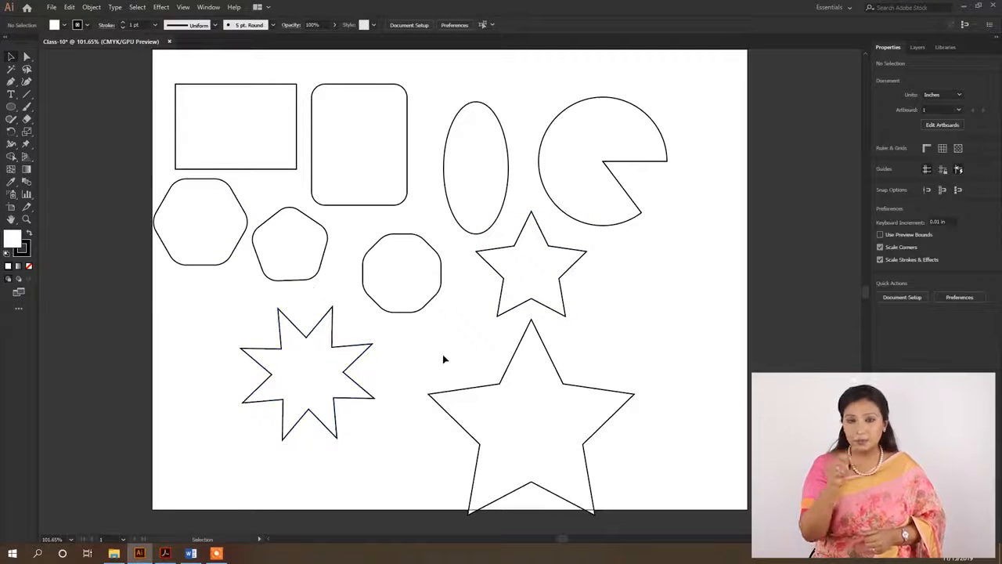
{"action": "left_click", "coordinate": [537, 391]}
{"action": "scroll", "coordinate": [658, 407], "scroll_direction": "down", "scroll_amount": 1}
{"action": "left_click_drag", "start_coordinate": [527, 390], "coordinate": [512, 374]}
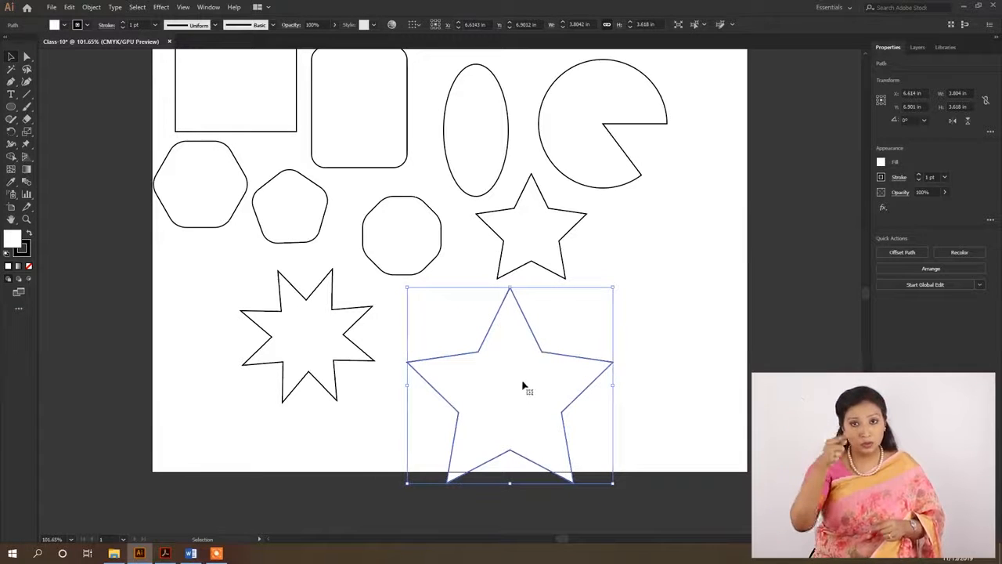
{"action": "key", "text": "a"}
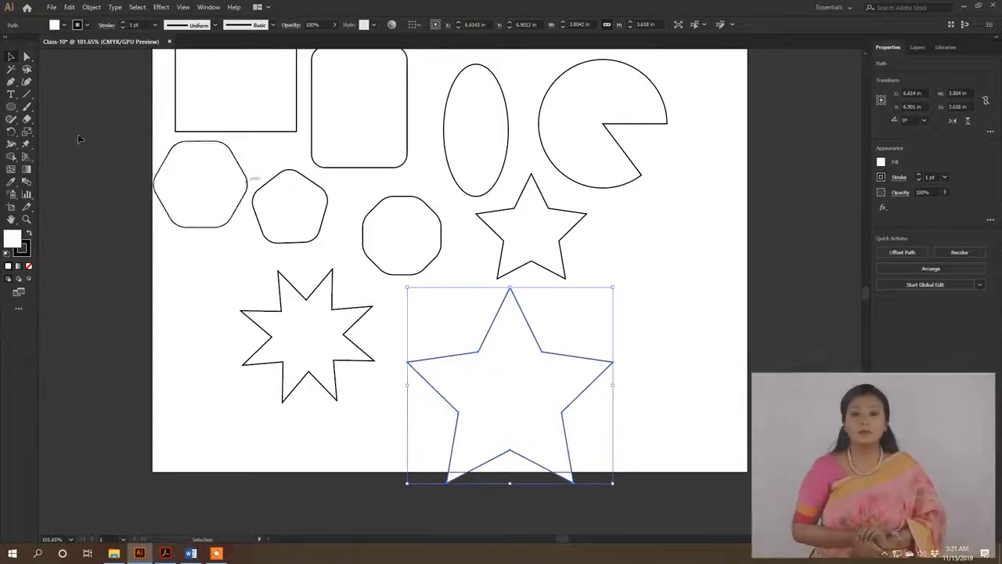
- Draw a closed, slanted four-sided shape about 2.09 in wide and 1.77 in high with the Pen tool, right of the stars
{"action": "left_click", "coordinate": [11, 83]}
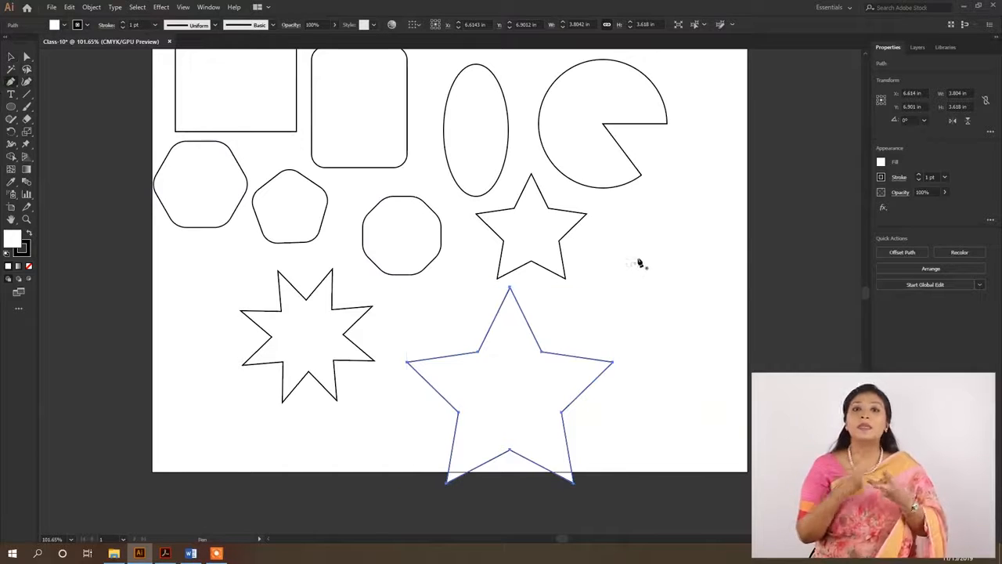
{"action": "left_click", "coordinate": [626, 230]}
{"action": "left_click", "coordinate": [720, 230]}
{"action": "left_click", "coordinate": [711, 324]}
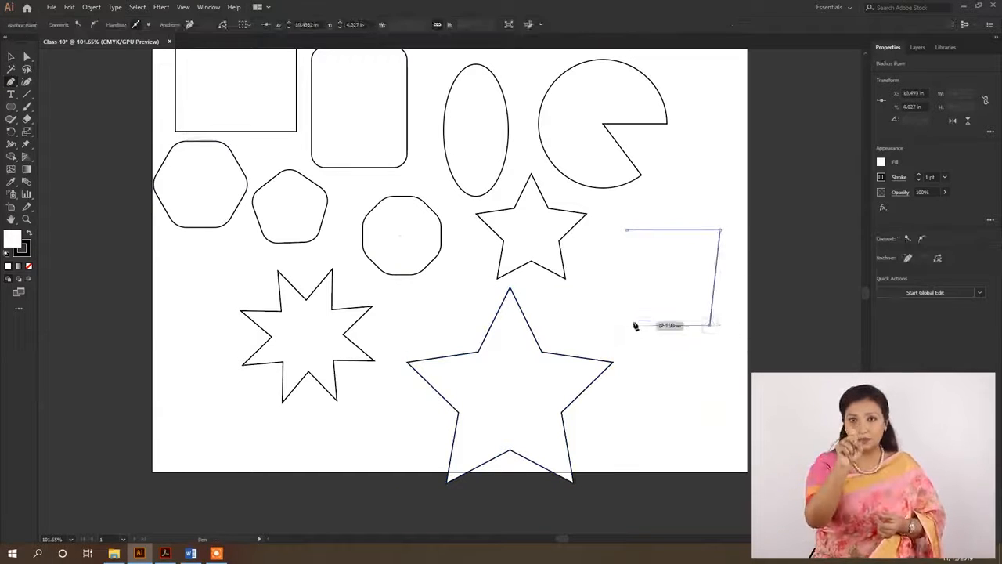
{"action": "left_click", "coordinate": [607, 319]}
{"action": "left_click", "coordinate": [627, 230]}
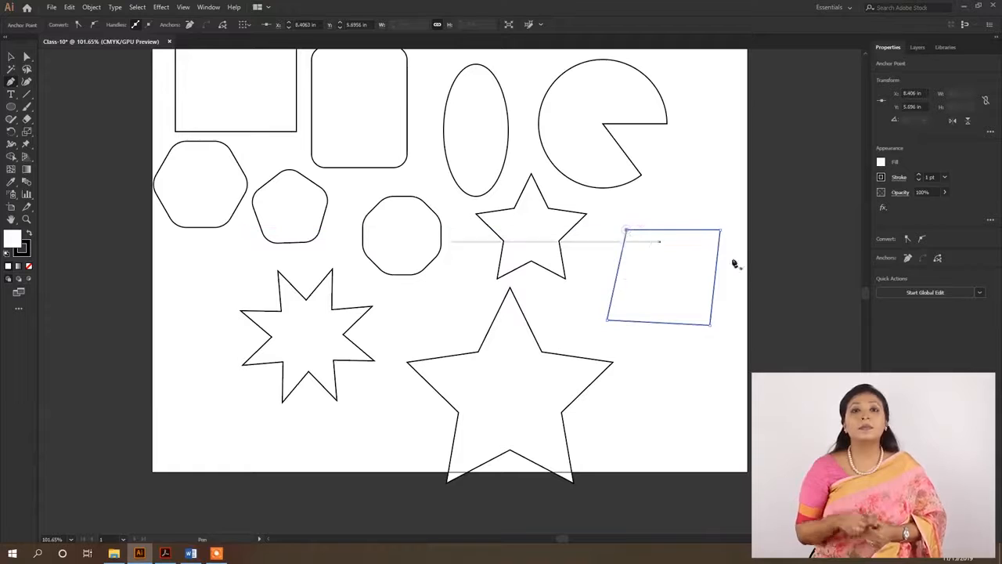
{"action": "key", "text": "v"}
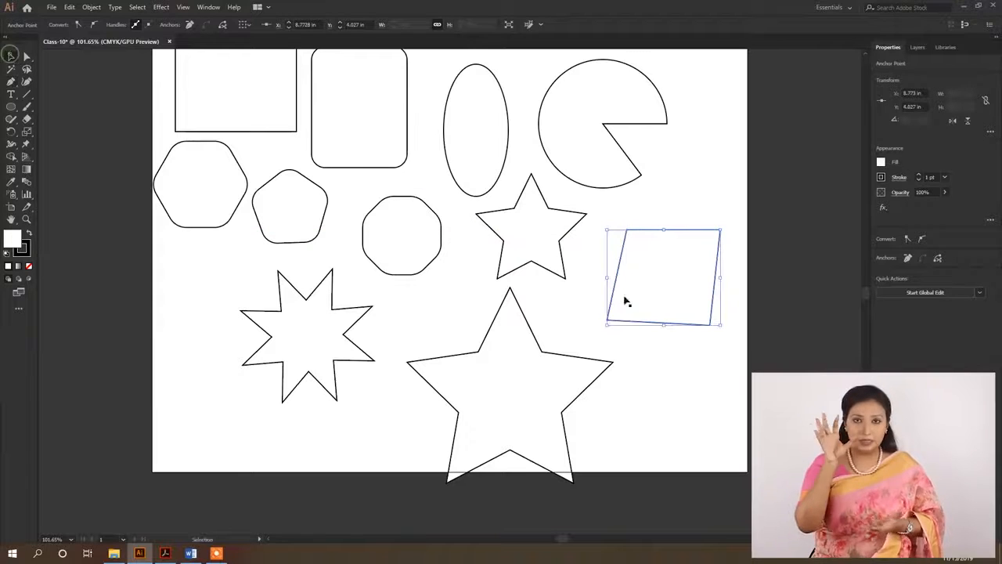
- Compare the corner controls of the pen-drawn quadrilateral and the plain rectangle under the Selection and Direct Selection tools
{"action": "left_click", "coordinate": [660, 197]}
{"action": "left_click", "coordinate": [685, 258]}
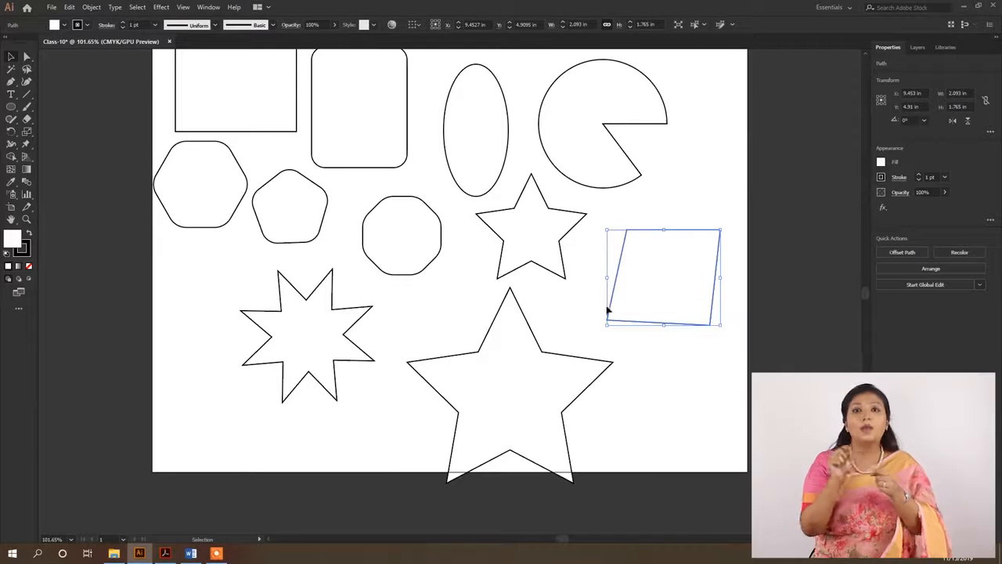
{"action": "scroll", "coordinate": [319, 268], "scroll_direction": "up", "scroll_amount": 1}
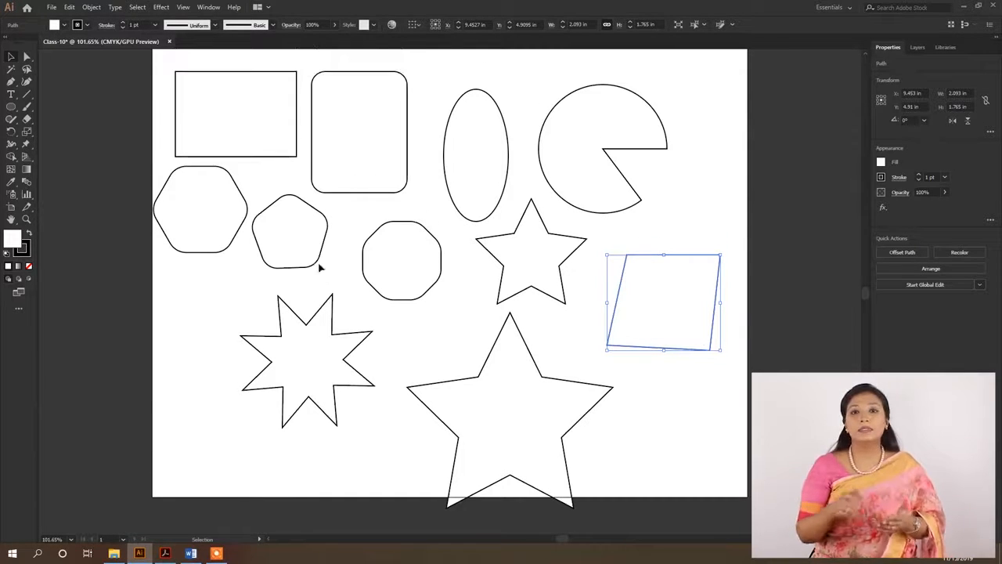
{"action": "left_click", "coordinate": [244, 102]}
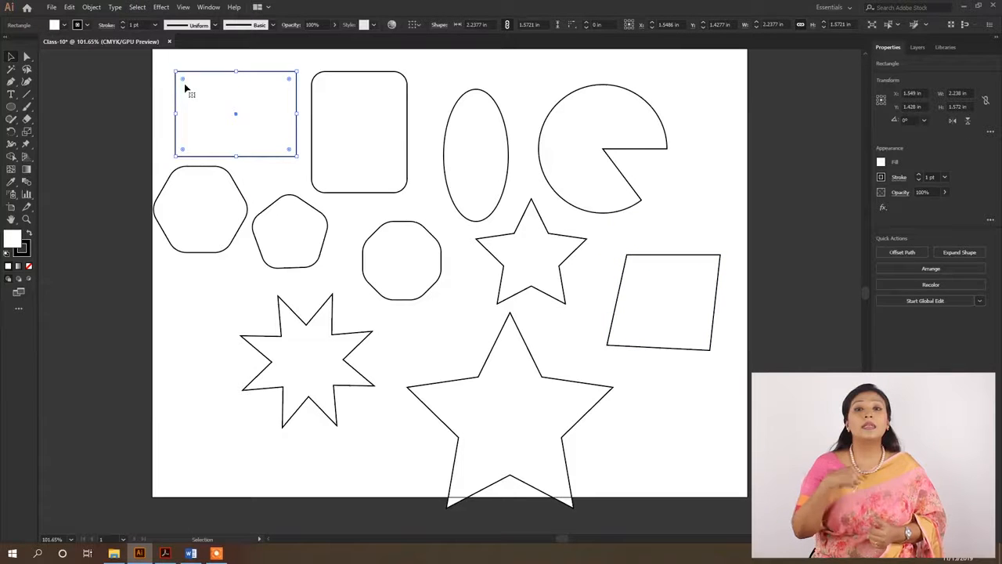
{"action": "left_click", "coordinate": [679, 303]}
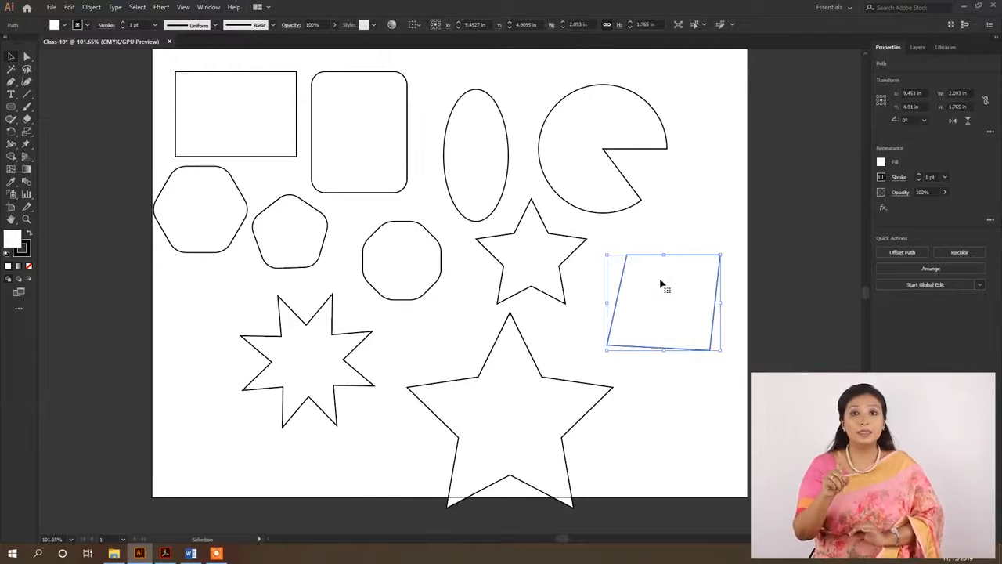
{"action": "key", "text": "a"}
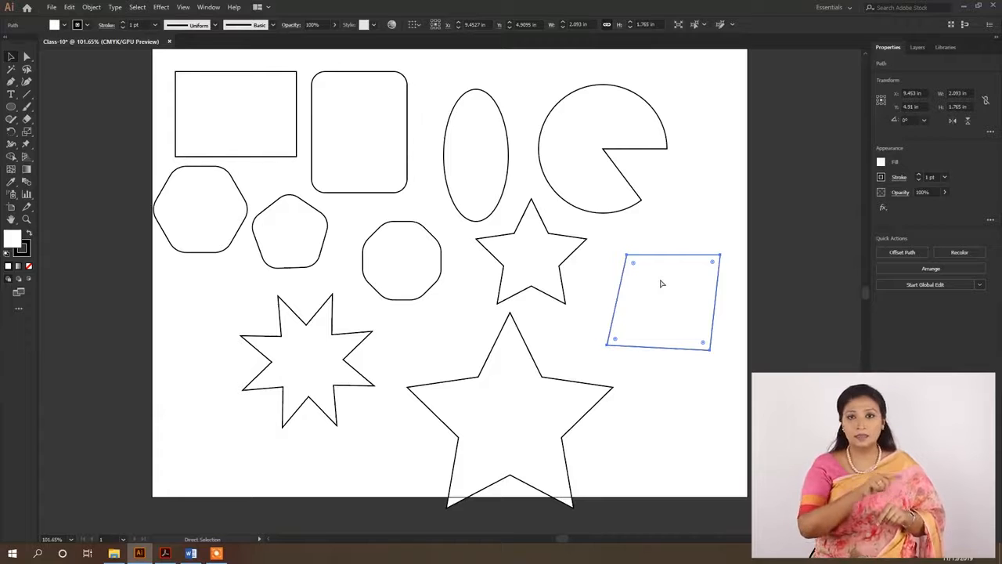
{"action": "left_click", "coordinate": [257, 88]}
{"action": "key", "text": "v"}
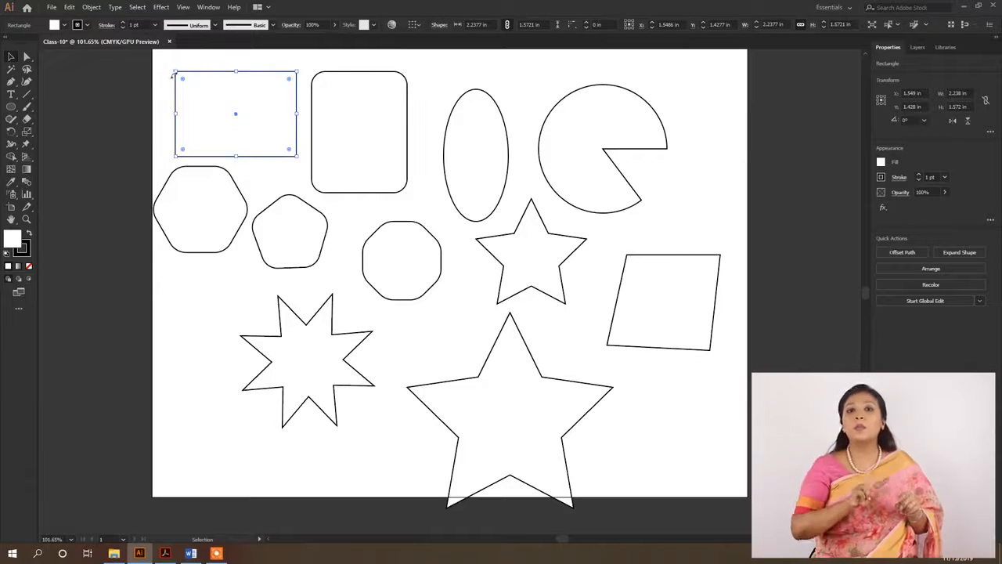
{"action": "key", "text": "a"}
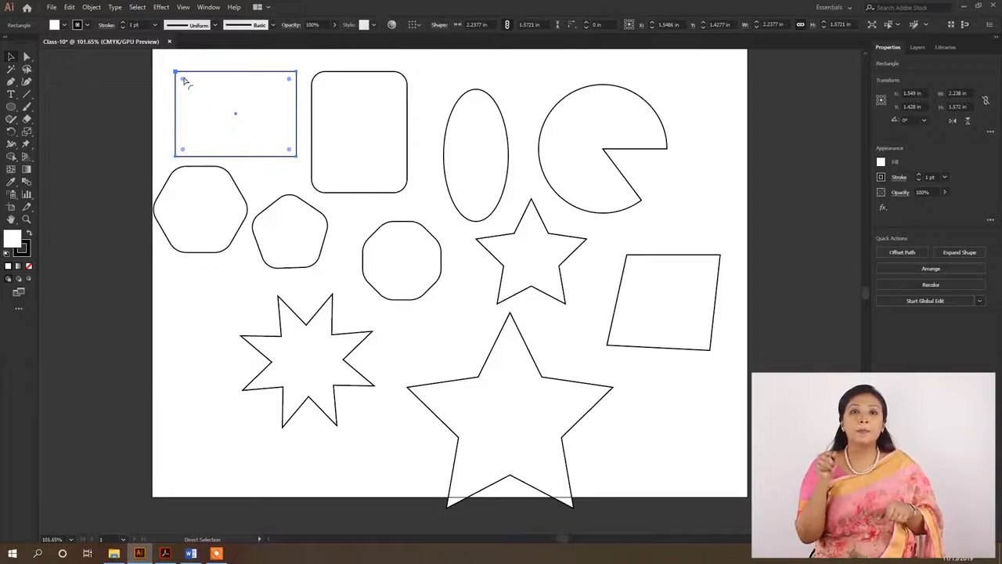
{"action": "key", "text": "v"}
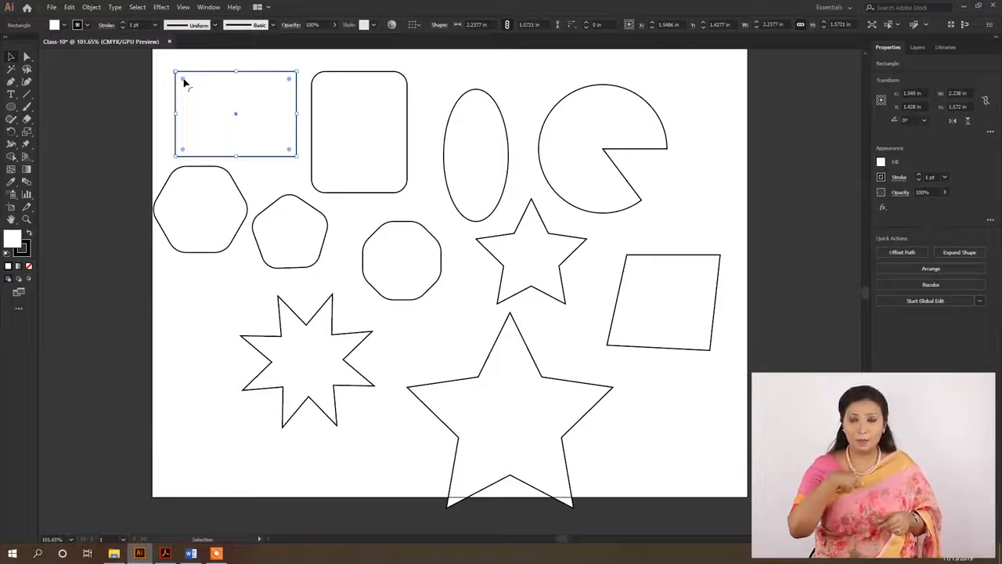
- Set all four corner radii of the plain rectangle to 0.25 in through its transform properties
{"action": "key", "text": "shift+F8"}
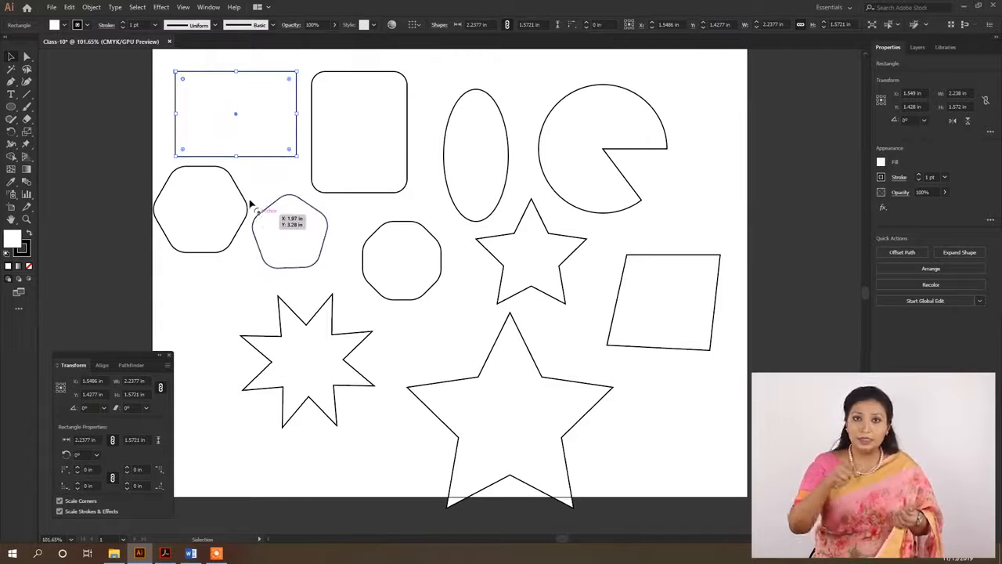
{"action": "left_click", "coordinate": [89, 469]}
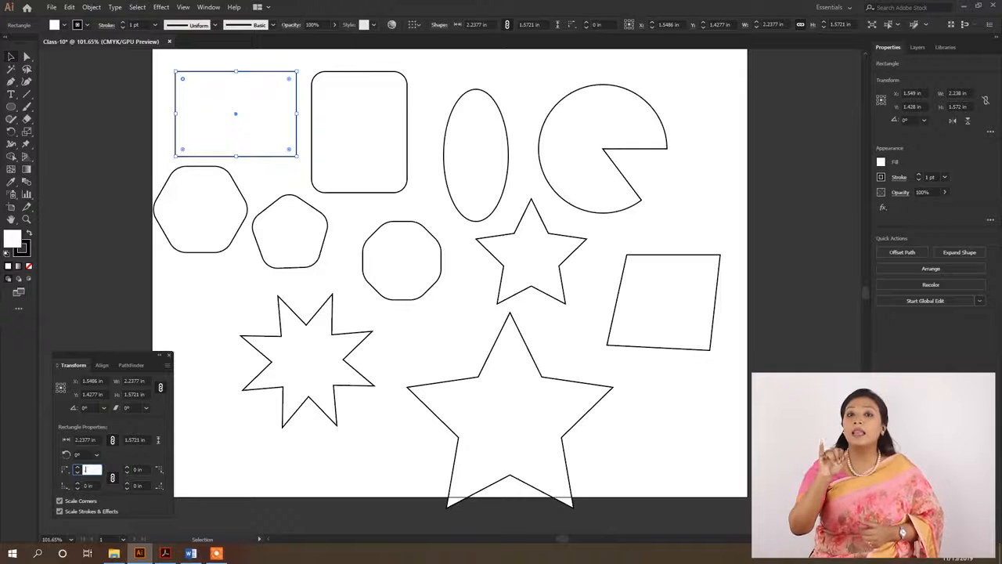
{"action": "key", "text": "Return"}
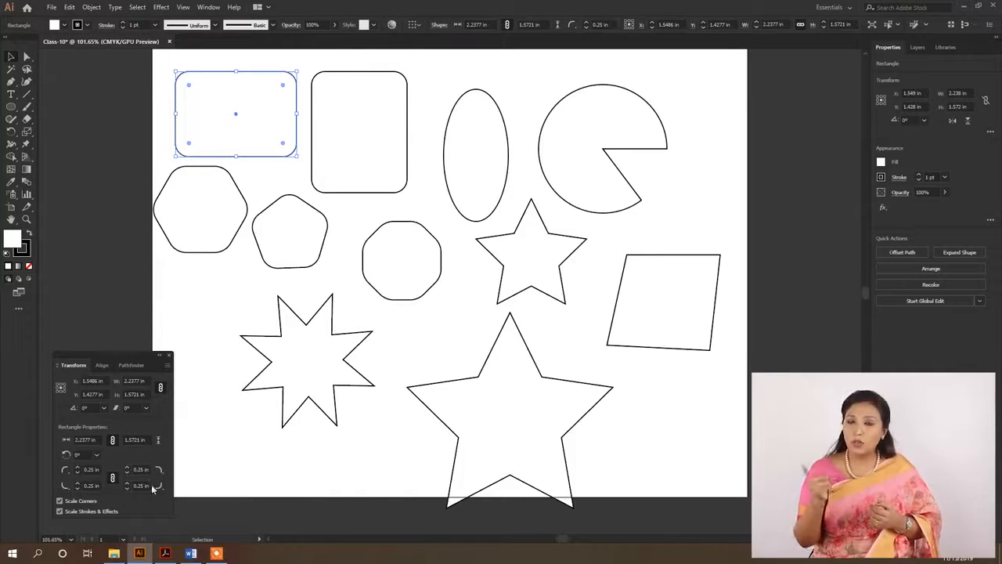
- Unlink the rectangle's corner radii, set only the upper-right corner to 0 in, and deselect the rectangle
{"action": "left_click", "coordinate": [112, 480]}
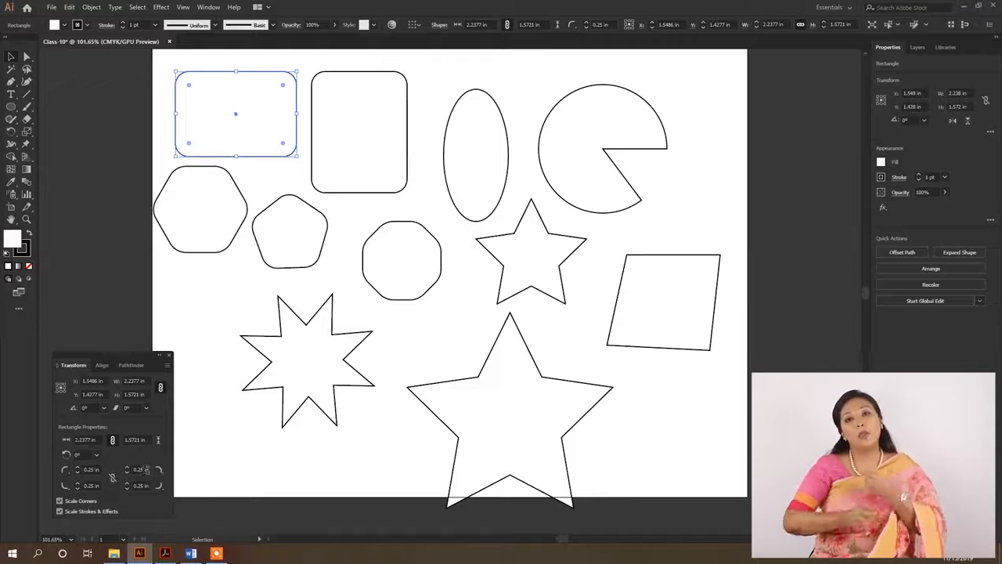
{"action": "left_click", "coordinate": [141, 469]}
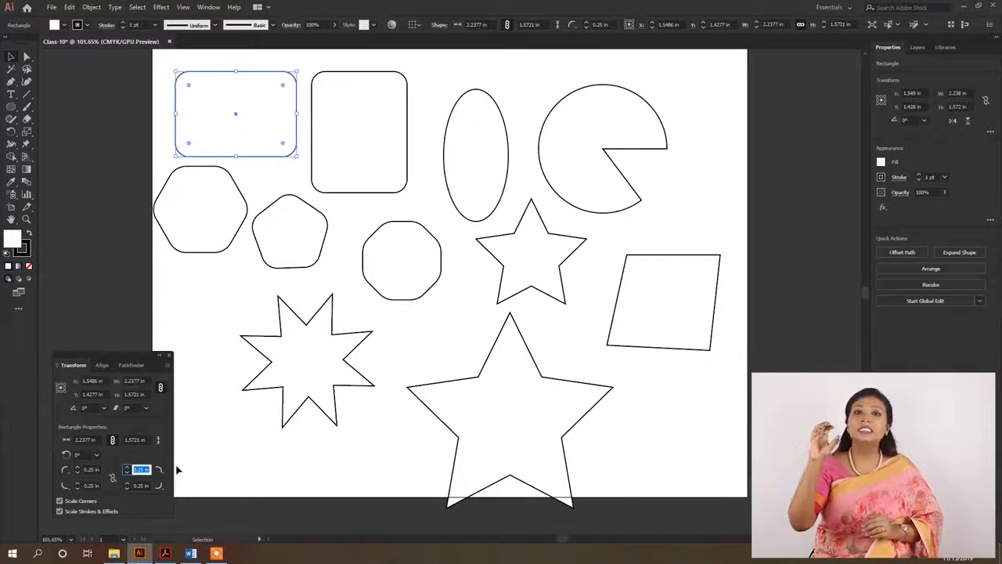
{"action": "type", "text": "0"}
{"action": "key", "text": "Return"}
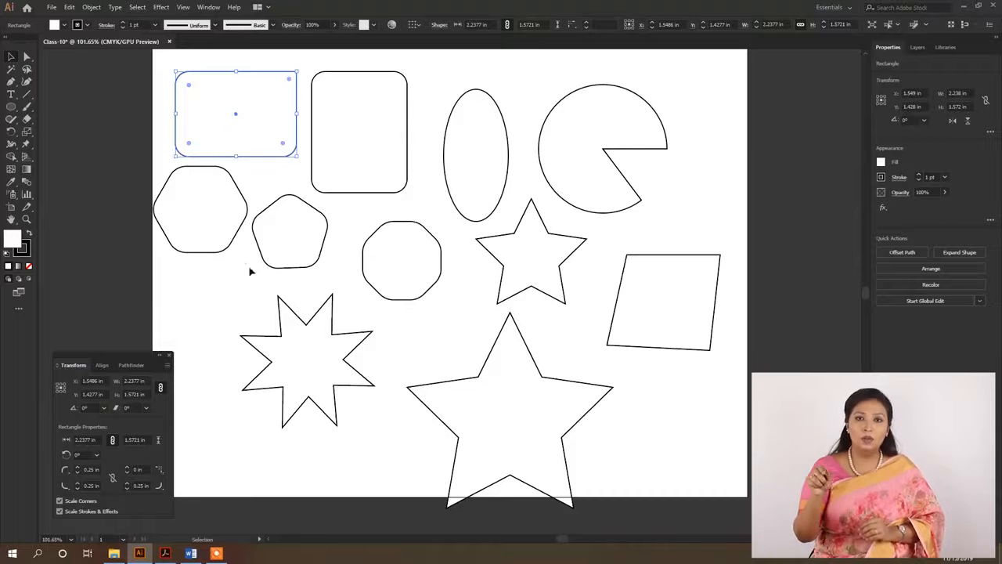
{"action": "left_click", "coordinate": [96, 146]}
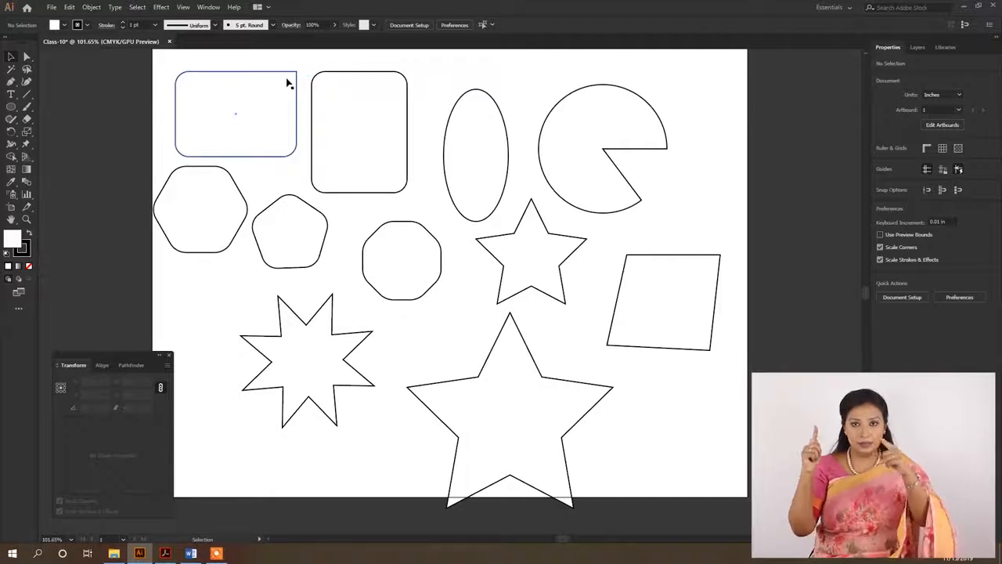
- Round all corners of the first rectangle together into a nearly pill-like shape, and deselect it
{"action": "left_click", "coordinate": [283, 107]}
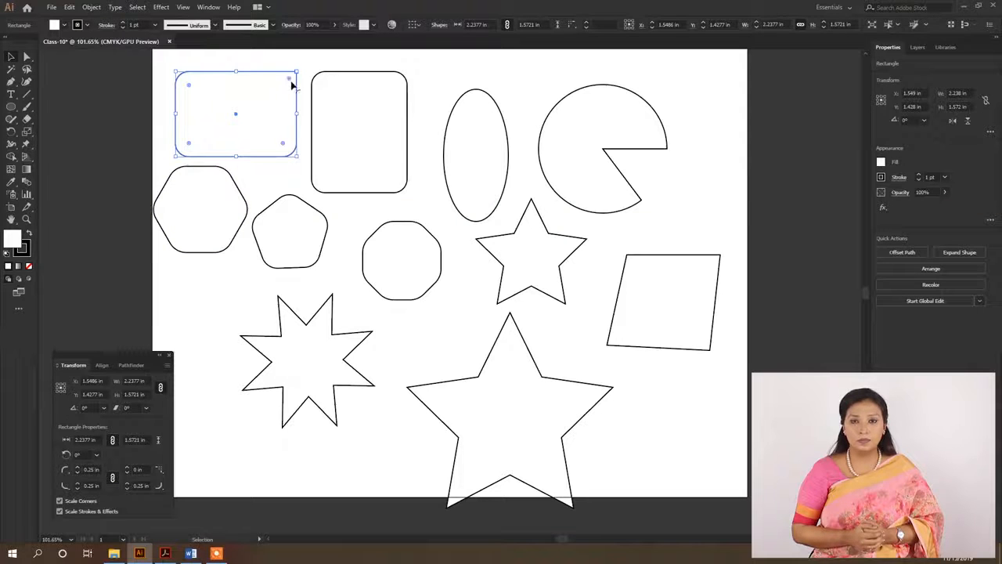
{"action": "left_click_drag", "start_coordinate": [290, 83], "coordinate": [285, 96]}
{"action": "left_click", "coordinate": [203, 64]}
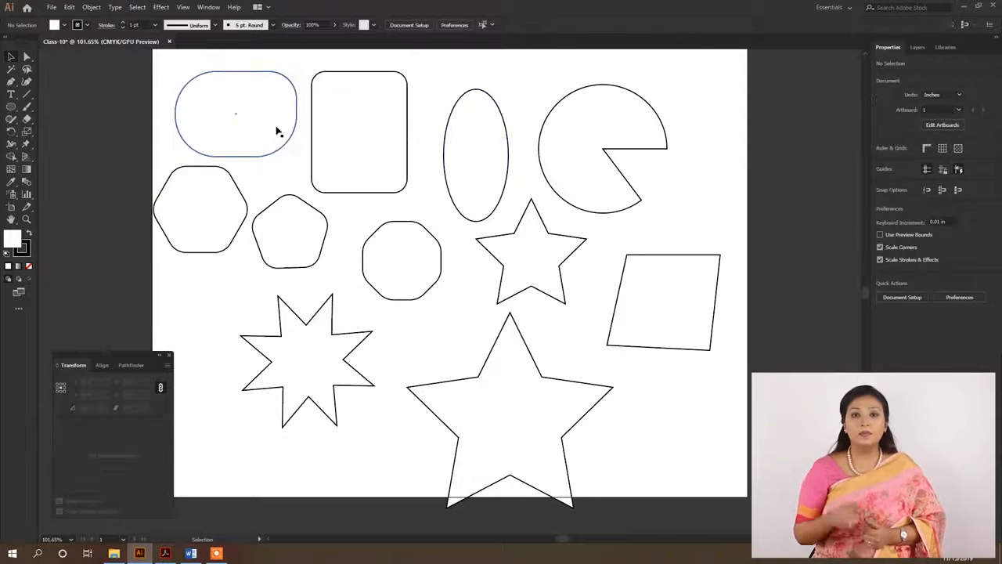
- Try rounding the upper-left corner of the pen-drawn quadrilateral with its corner control, and undo the change
{"action": "left_click", "coordinate": [689, 292]}
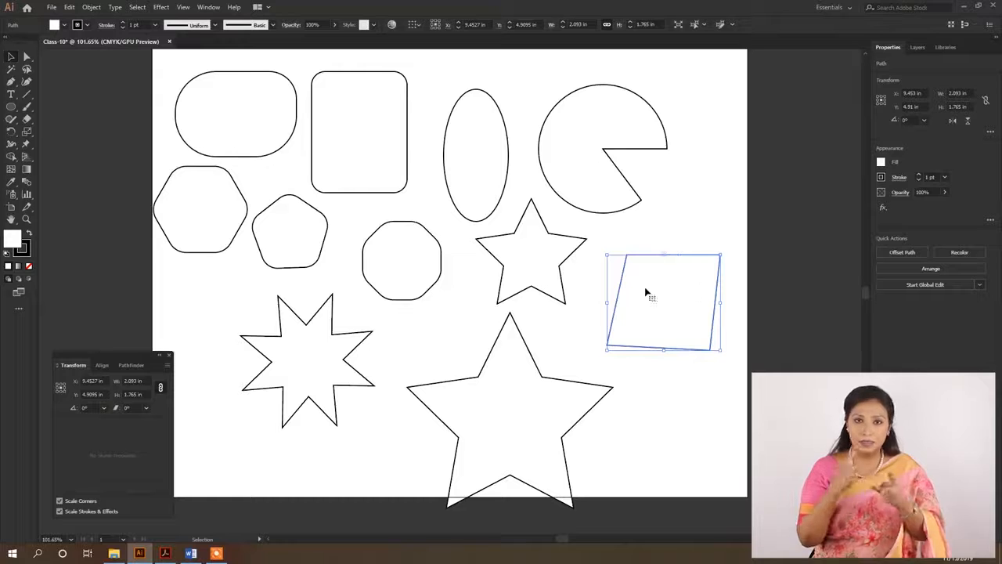
{"action": "key", "text": "a"}
{"action": "left_click_drag", "start_coordinate": [632, 262], "coordinate": [651, 278]}
{"action": "key", "text": "v"}
{"action": "key", "text": "ctrl+z"}
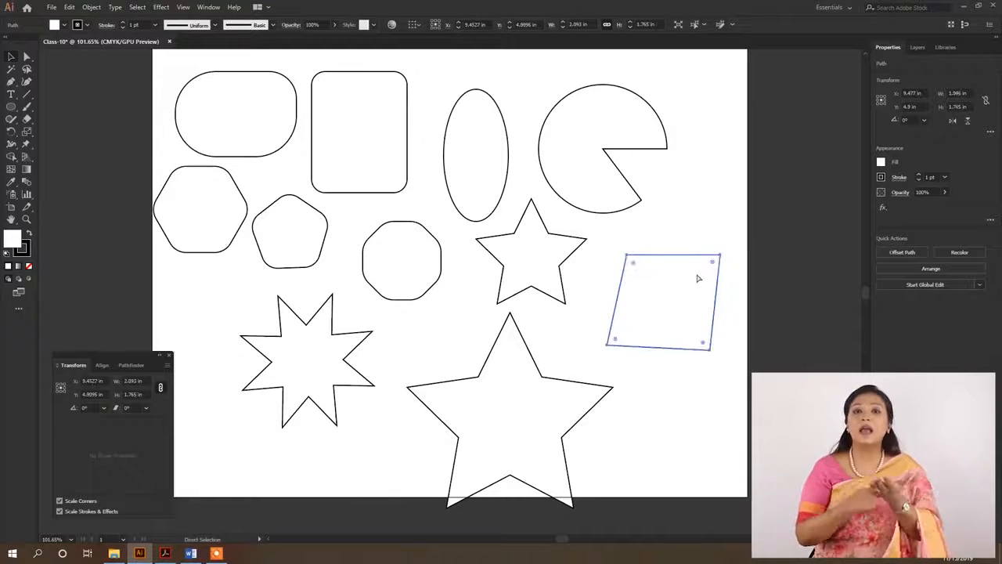
- Examine the corner style, radius and rounding options for the quadrilateral's upper-left corner, and close them without applying anything
{"action": "key", "text": "a"}
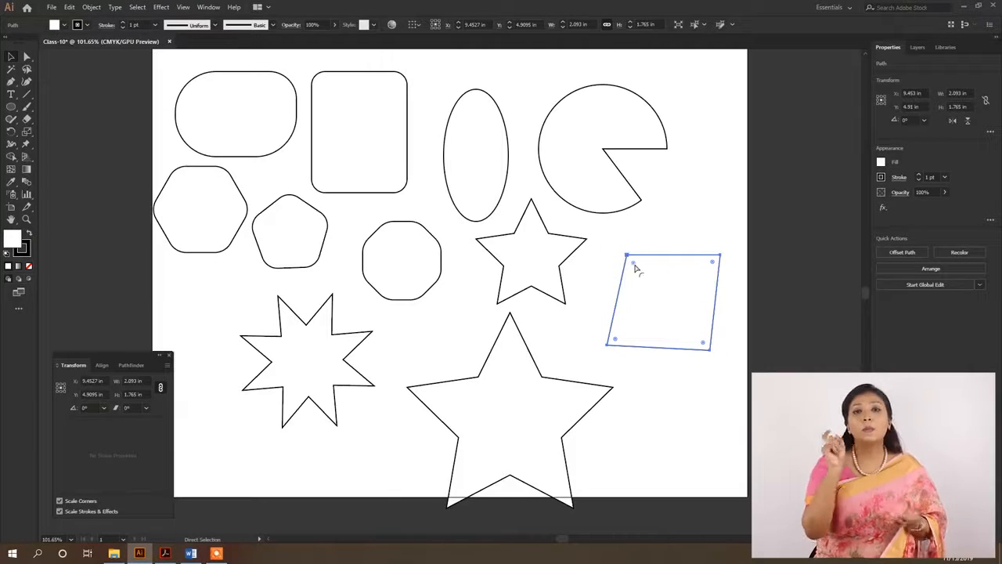
{"action": "double_click", "coordinate": [634, 264]}
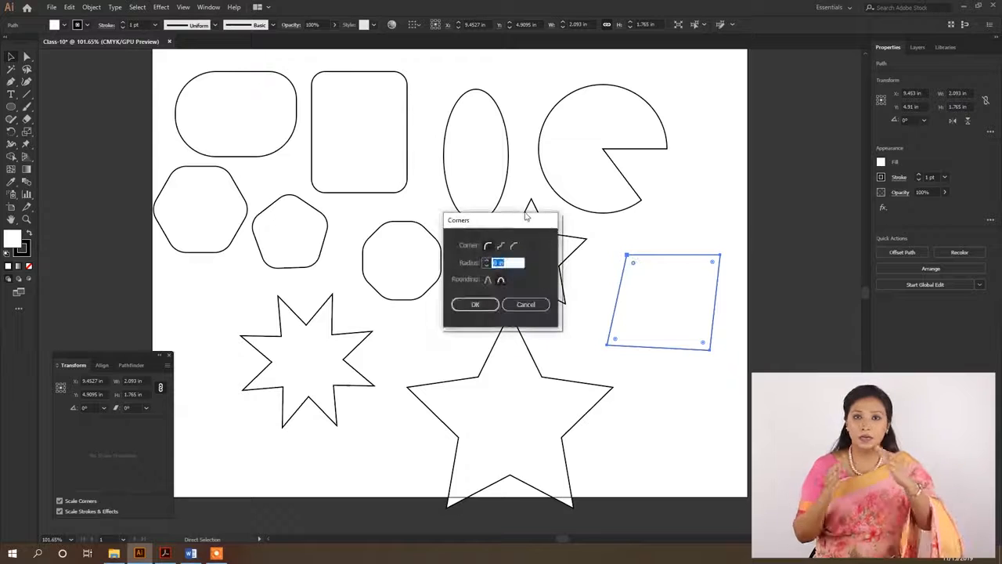
{"action": "left_click_drag", "start_coordinate": [468, 216], "coordinate": [398, 205]}
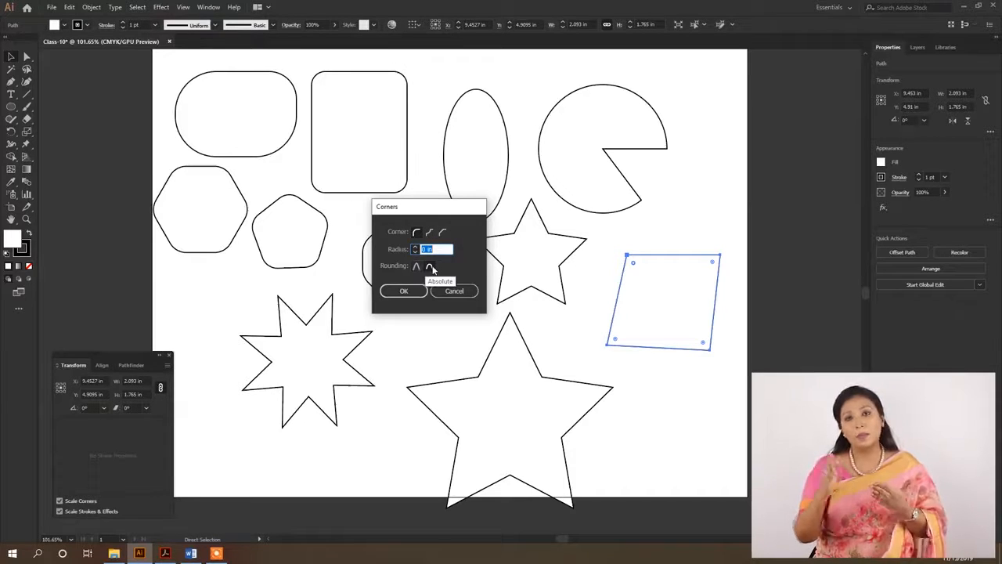
{"action": "left_click", "coordinate": [452, 290]}
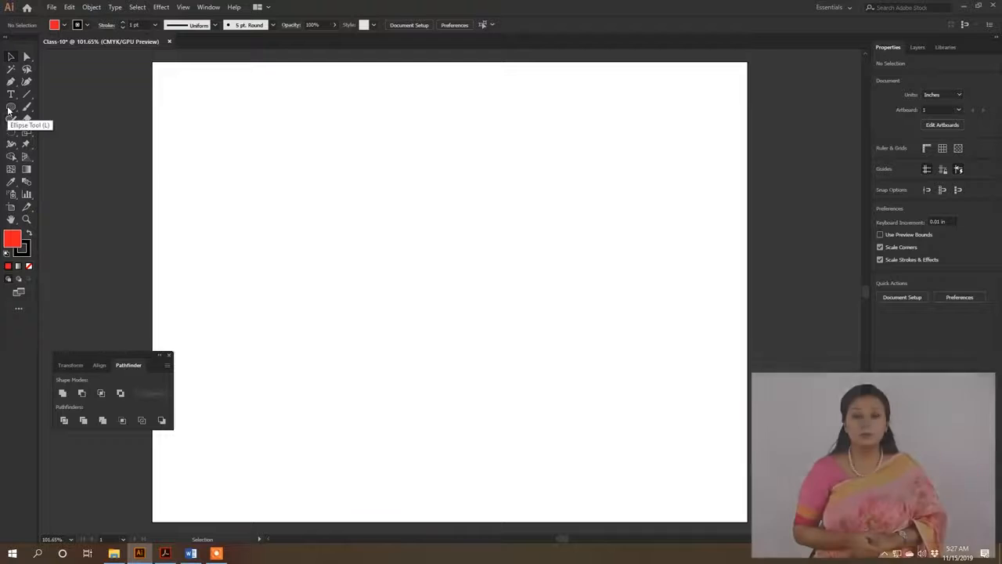
- Draw a rectangle about 2.56 by 1.8 in near the artboard's upper-left corner with the Shaper tool, and select it
{"action": "key", "text": "m"}
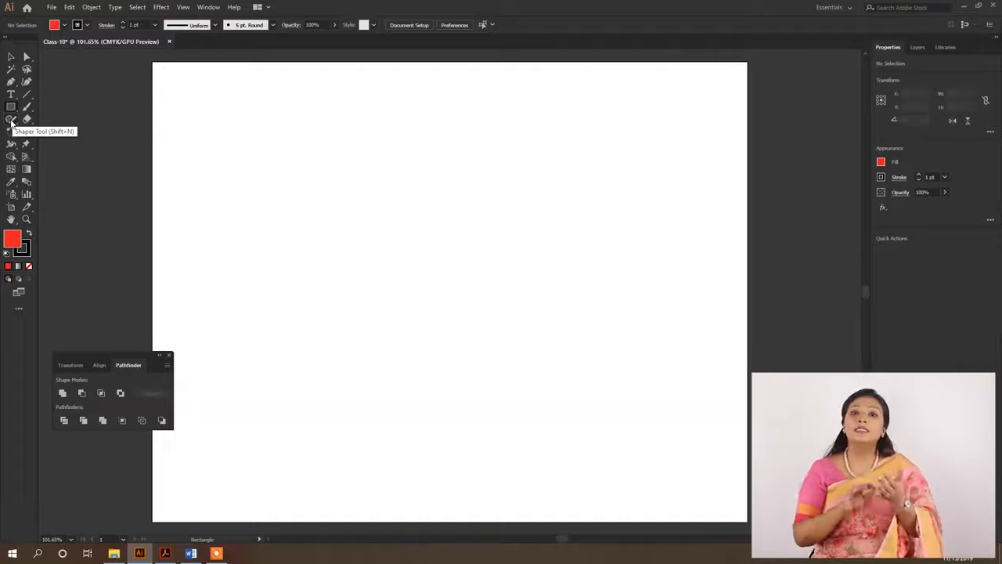
{"action": "left_click", "coordinate": [11, 119]}
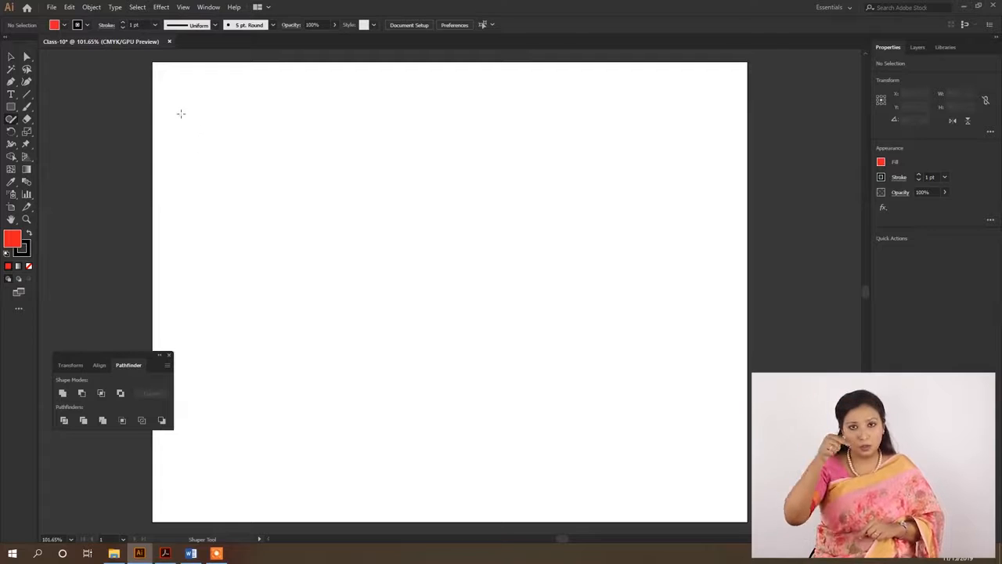
{"action": "mouse_move", "coordinate": [177, 112]}
{"action": "left_mouse_down"}
{"action": "mouse_move", "coordinate": [311, 122]}
{"action": "mouse_move", "coordinate": [254, 96]}
{"action": "mouse_move", "coordinate": [177, 100]}
{"action": "left_mouse_up"}
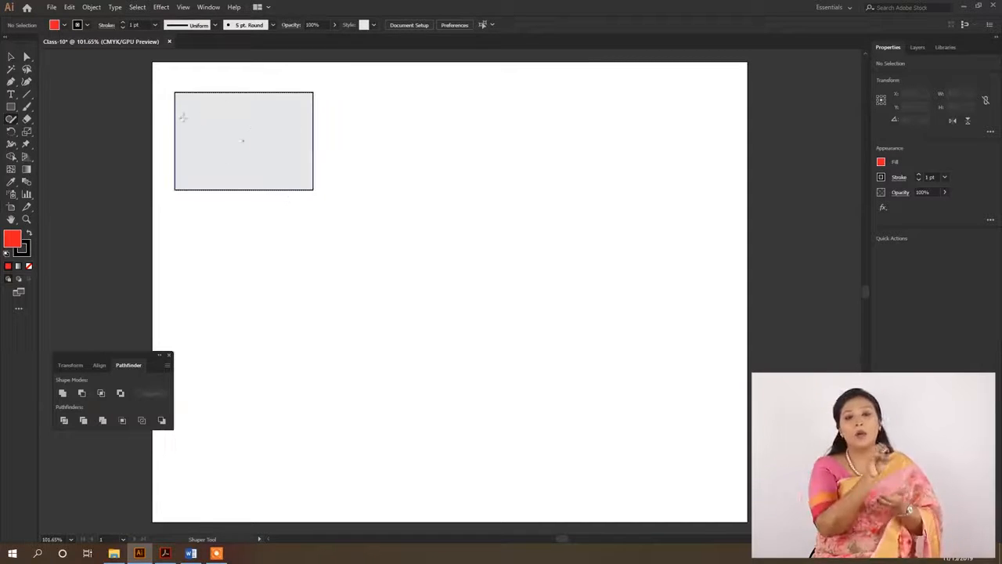
{"action": "key", "text": "v"}
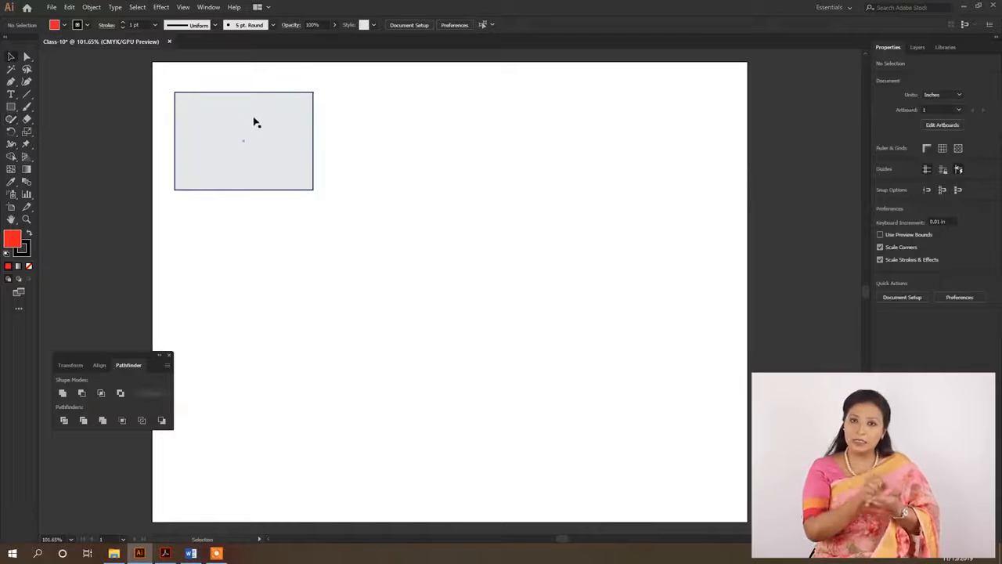
{"action": "key", "text": "ctrl+a"}
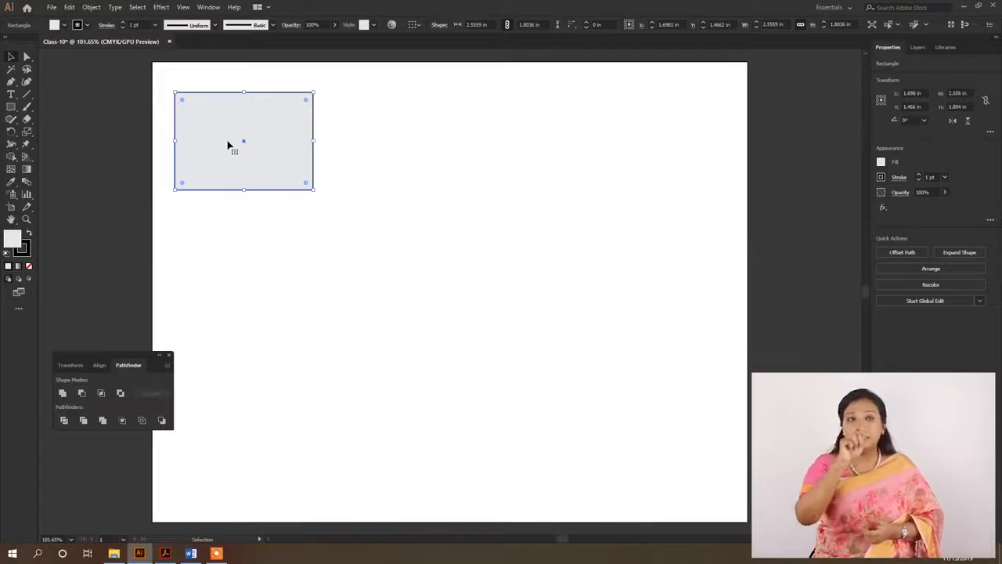
{"action": "left_click", "coordinate": [387, 172]}
{"action": "left_click", "coordinate": [296, 130]}
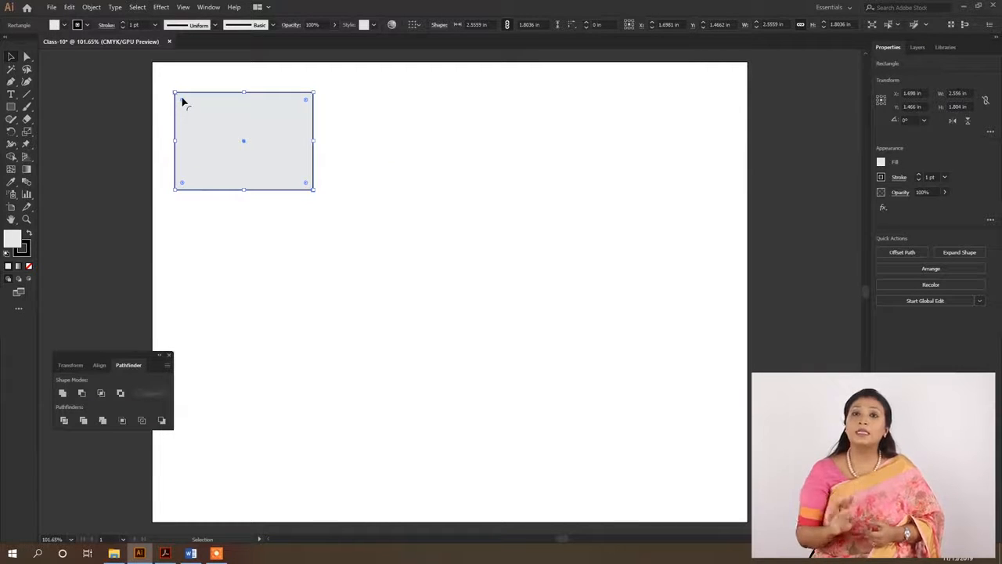
- Draw a rectangle about 2.67 by 1.49 in with the Pen tool to compare with the Shaper rectangle, and delete it
{"action": "key", "text": "p"}
{"action": "left_click", "coordinate": [315, 138]}
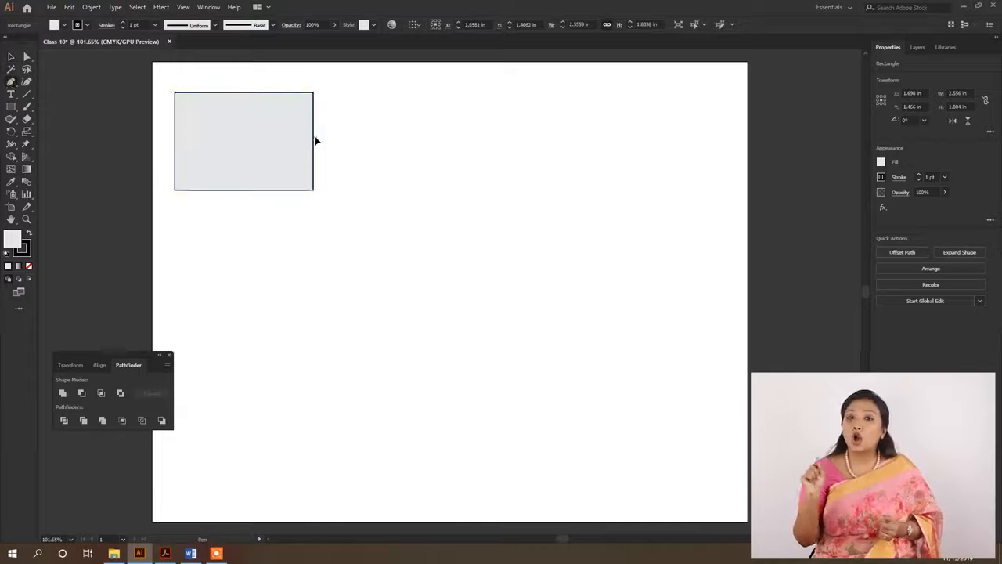
{"action": "left_click", "coordinate": [460, 137]}
{"action": "left_click", "coordinate": [460, 217]}
{"action": "left_click", "coordinate": [315, 217]}
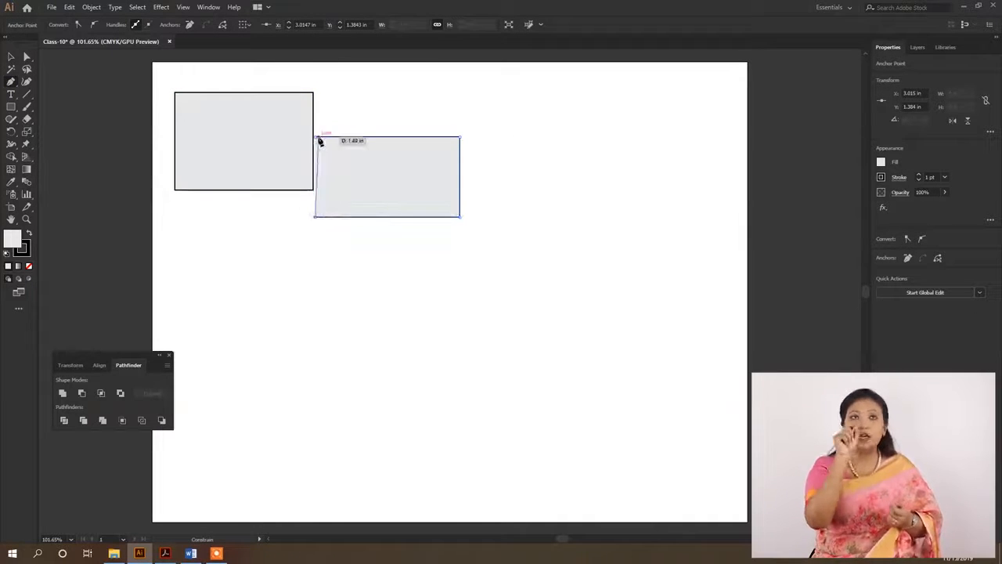
{"action": "left_click", "coordinate": [315, 139]}
{"action": "key", "text": "v"}
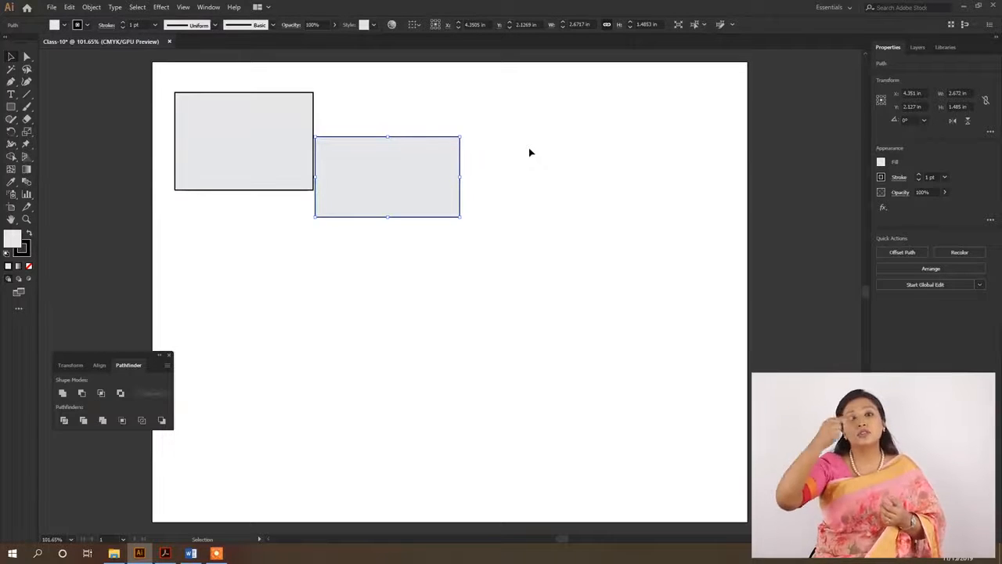
{"action": "key", "text": "Delete"}
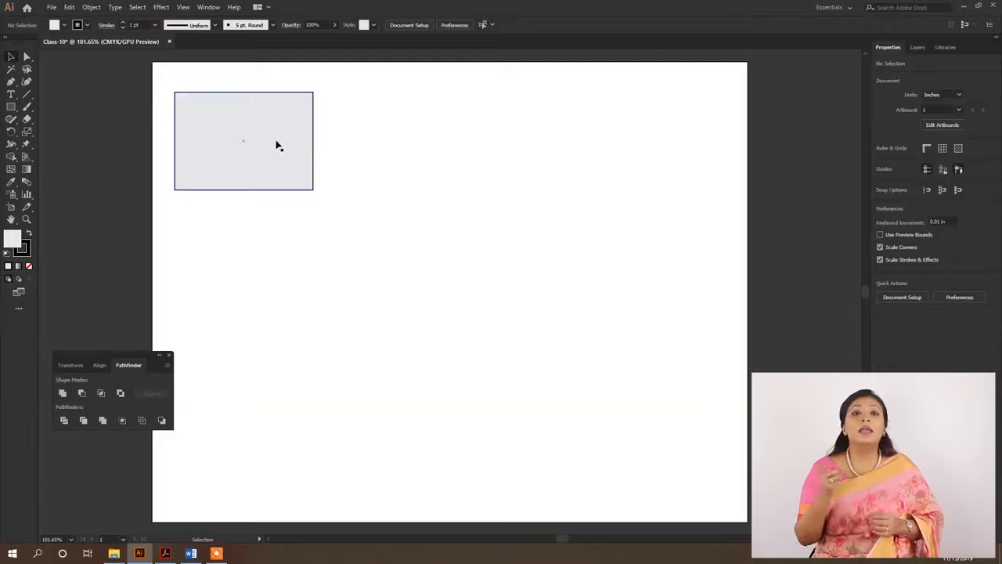
{"action": "left_click", "coordinate": [277, 146]}
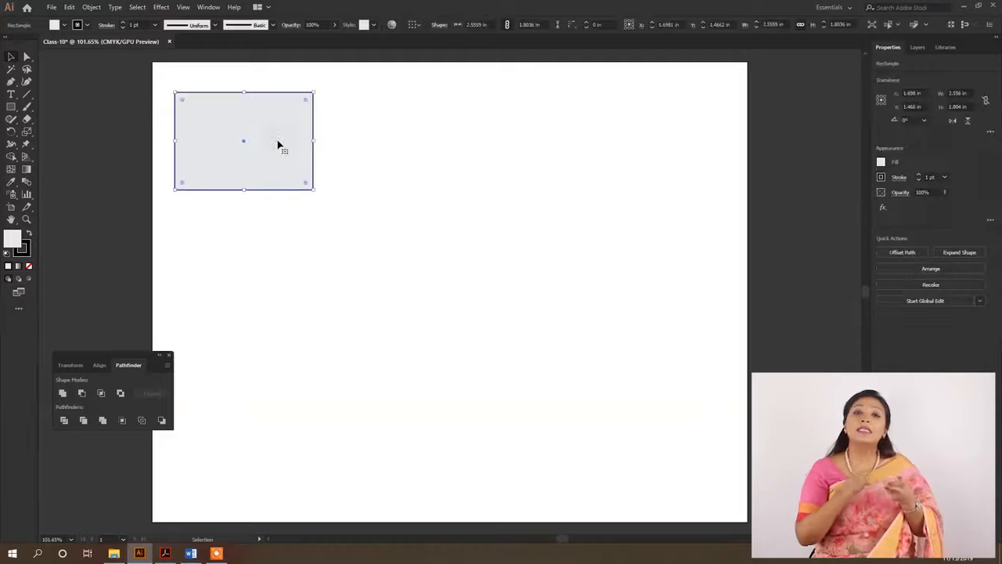
- Draw a circle, two wide ellipses and a hexagon beside and below the rectangle with the Shaper tool
{"action": "left_click", "coordinate": [12, 119]}
{"action": "left_click_drag", "start_coordinate": [433, 105], "coordinate": [437, 106]}
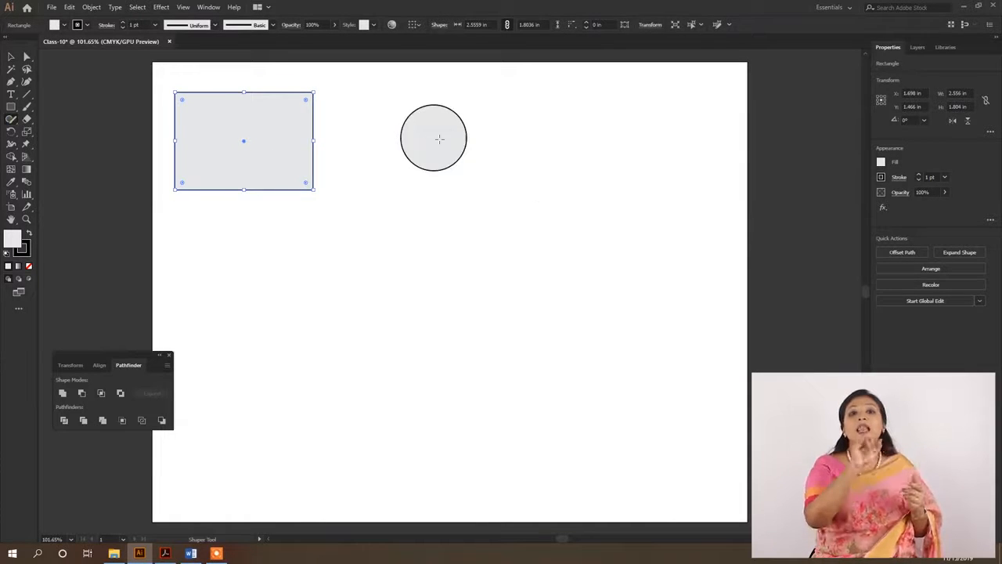
{"action": "left_click_drag", "start_coordinate": [523, 133], "coordinate": [542, 136]}
{"action": "mouse_move", "coordinate": [449, 232]}
{"action": "left_mouse_down"}
{"action": "mouse_move", "coordinate": [485, 284]}
{"action": "mouse_move", "coordinate": [455, 239]}
{"action": "left_mouse_up"}
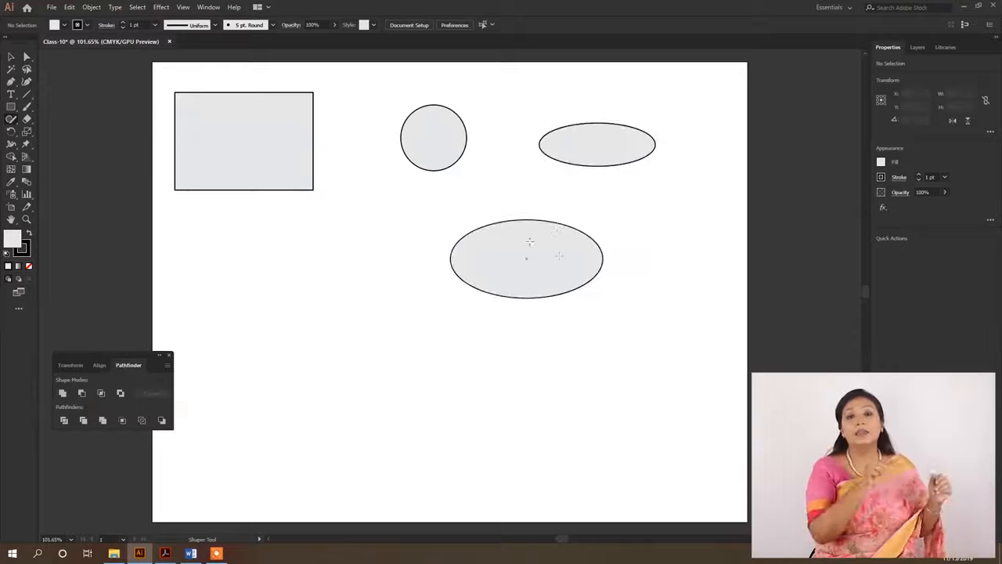
{"action": "mouse_move", "coordinate": [238, 273]}
{"action": "left_mouse_down"}
{"action": "mouse_move", "coordinate": [339, 275]}
{"action": "mouse_move", "coordinate": [347, 330]}
{"action": "mouse_move", "coordinate": [260, 382]}
{"action": "mouse_move", "coordinate": [238, 281]}
{"action": "mouse_move", "coordinate": [269, 290]}
{"action": "left_mouse_up"}
{"action": "key", "text": "v"}
{"action": "left_click", "coordinate": [303, 310]}
{"action": "key", "text": "ctrl+z"}
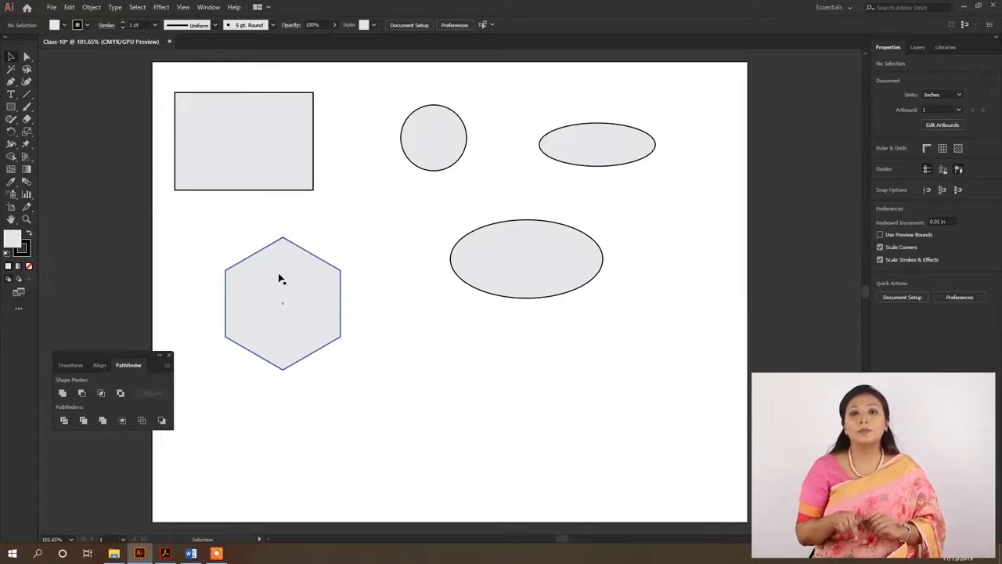
- Draw a square overlapping the rectangle and hexagon, and merge all three into one shape with a Shaper scribble
{"action": "key", "text": "shift+n"}
{"action": "left_click_drag", "start_coordinate": [211, 160], "coordinate": [213, 270]}
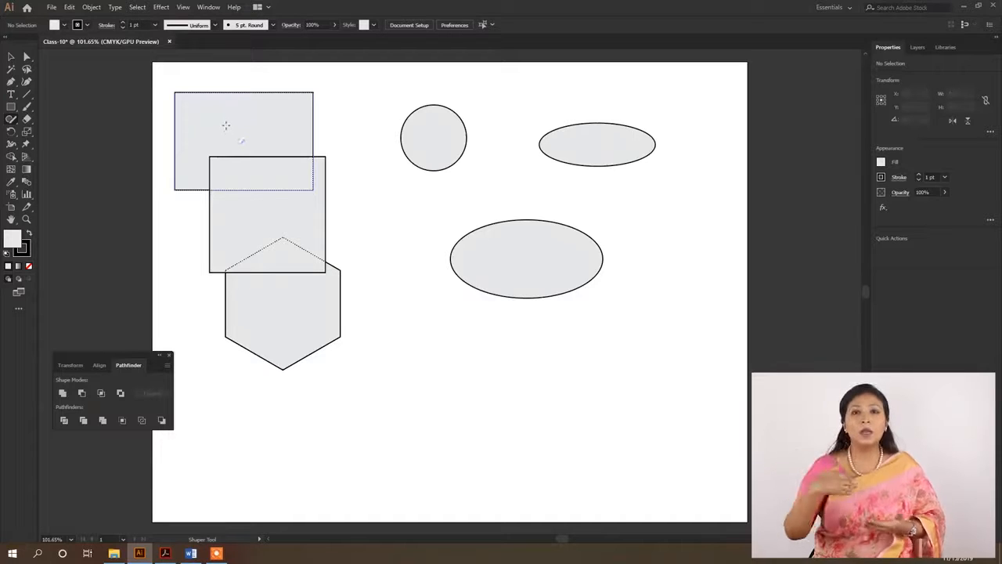
{"action": "left_click_drag", "start_coordinate": [230, 127], "coordinate": [286, 300]}
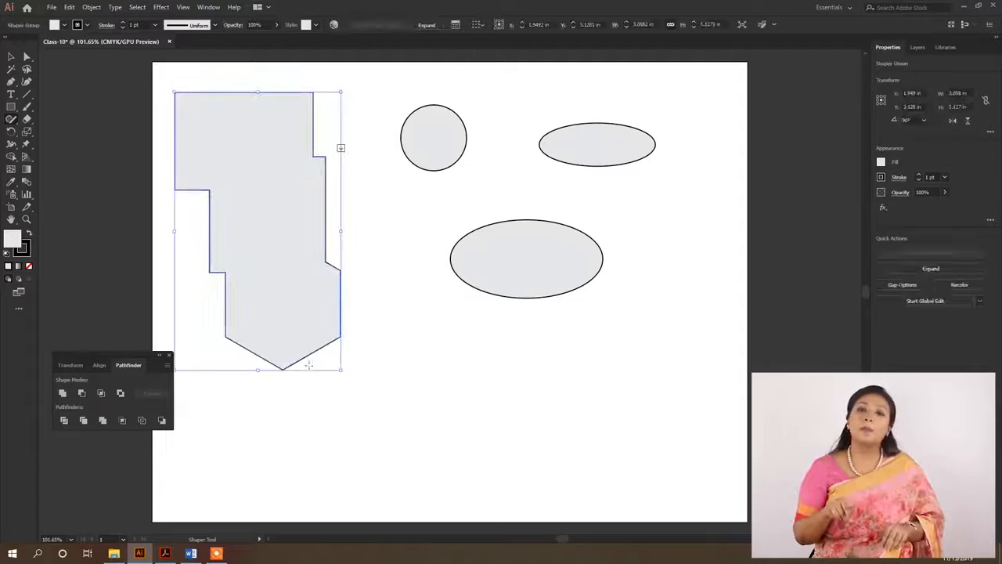
- Cut the whole hexagon out of the merged shape with the Shaper tool, undo that, and remove only its part outside the square
{"action": "mouse_move", "coordinate": [342, 398]}
{"action": "left_mouse_down"}
{"action": "mouse_move", "coordinate": [341, 371]}
{"action": "mouse_move", "coordinate": [317, 361]}
{"action": "mouse_move", "coordinate": [315, 308]}
{"action": "mouse_move", "coordinate": [280, 307]}
{"action": "mouse_move", "coordinate": [285, 249]}
{"action": "mouse_move", "coordinate": [320, 269]}
{"action": "left_mouse_up"}
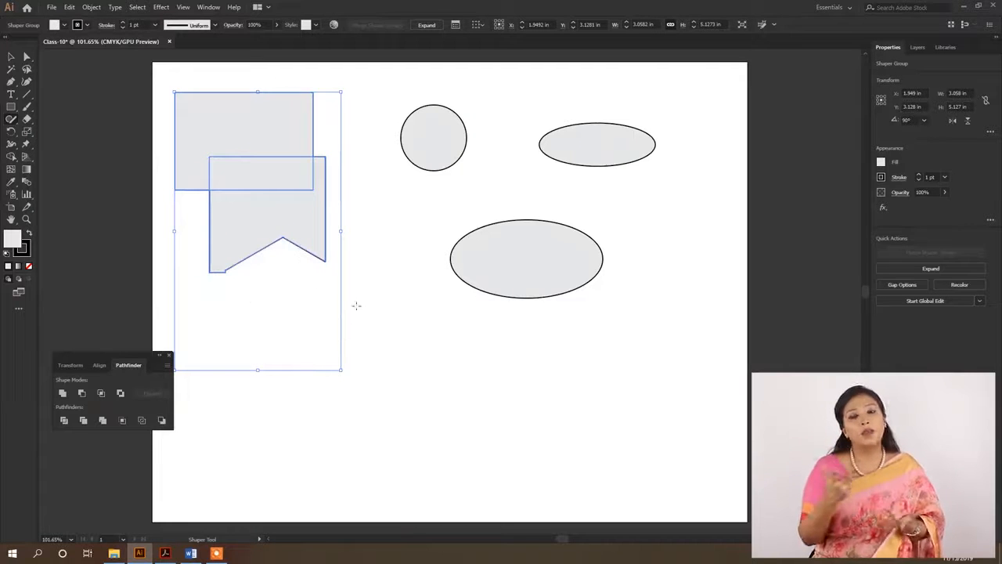
{"action": "left_click", "coordinate": [314, 279]}
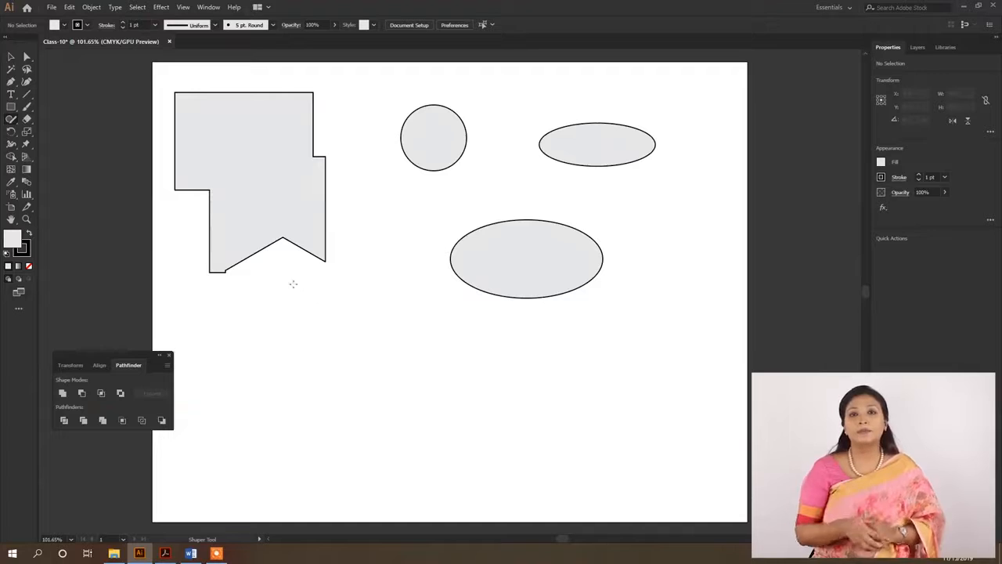
{"action": "key", "text": "ctrl+z"}
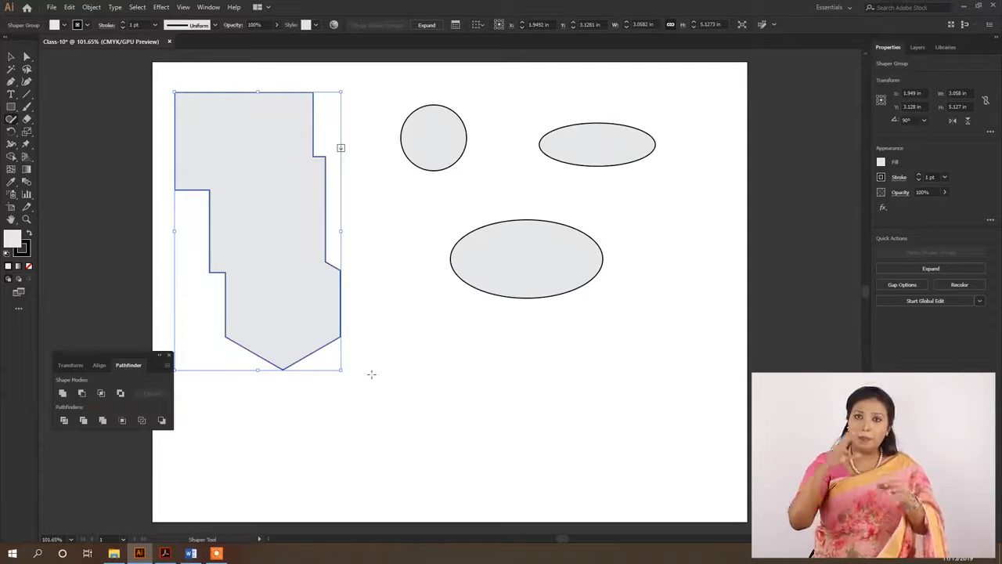
{"action": "mouse_move", "coordinate": [332, 400]}
{"action": "left_mouse_down"}
{"action": "mouse_move", "coordinate": [294, 356]}
{"action": "mouse_move", "coordinate": [301, 310]}
{"action": "left_mouse_up"}
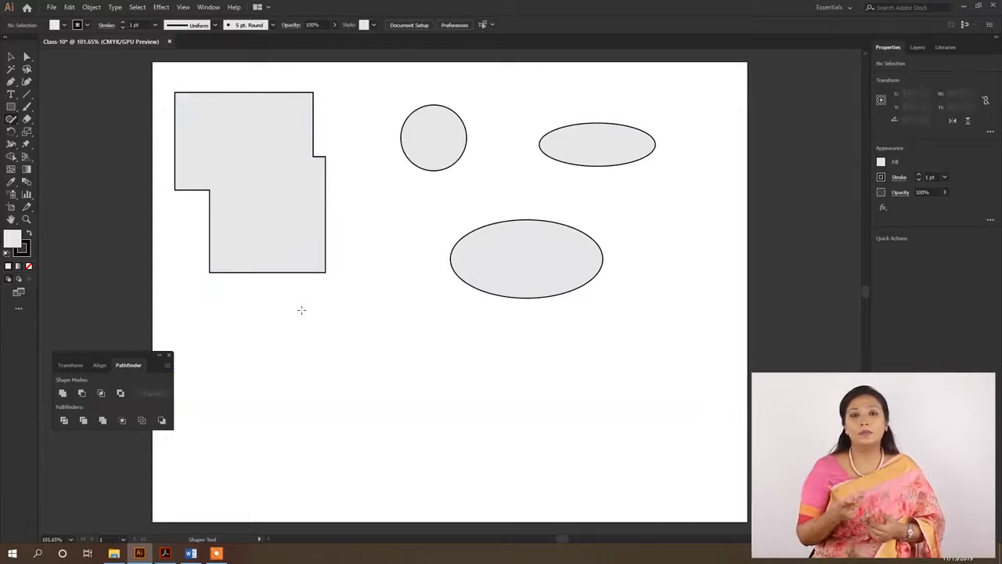
{"action": "key", "text": "v"}
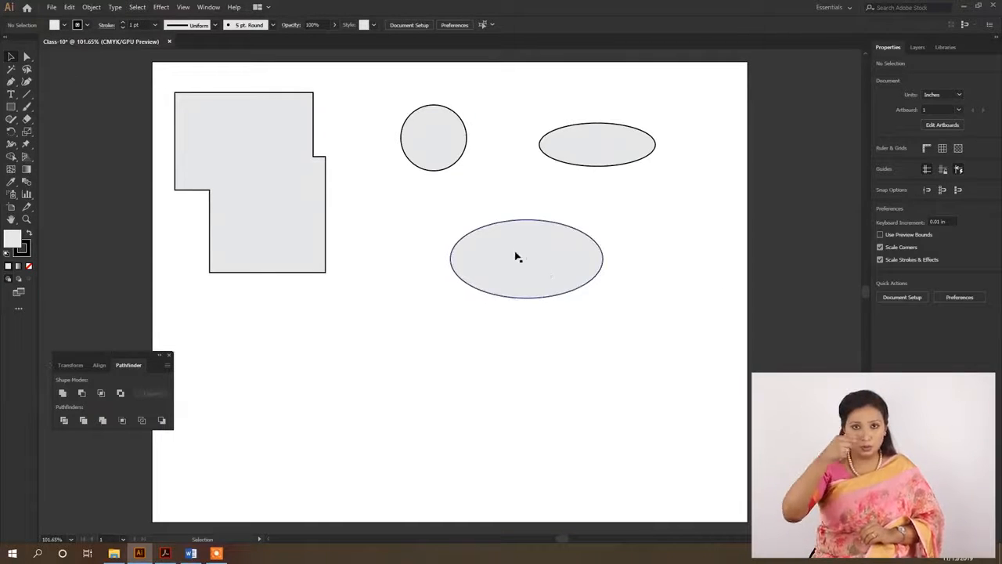
- Enlarge the lower ellipse to about 5.66 by 2.91 in, reposition it in the lower part of the artboard, and keep it selected
{"action": "left_click", "coordinate": [551, 263]}
{"action": "left_click_drag", "start_coordinate": [550, 264], "coordinate": [550, 293]}
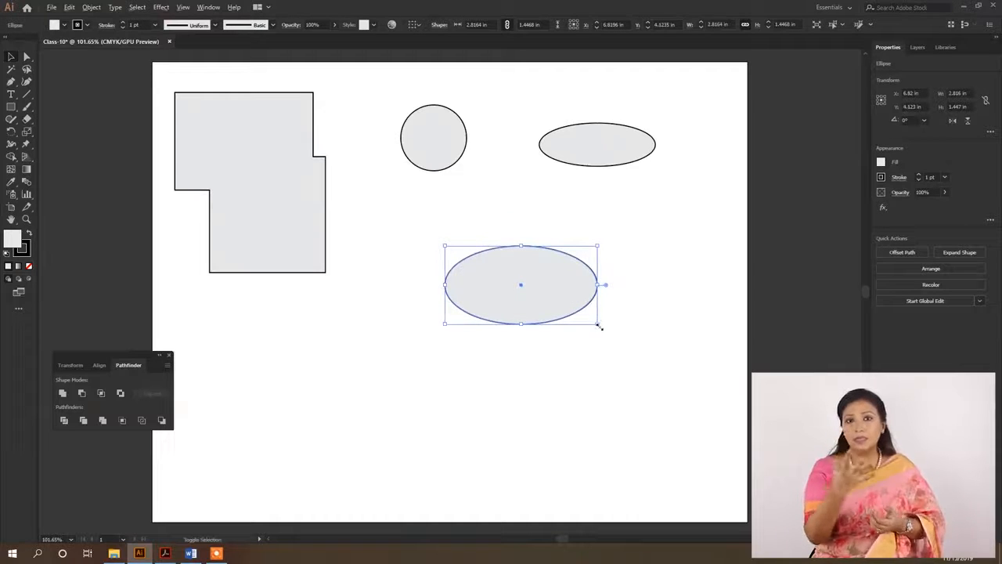
{"action": "mouse_move", "coordinate": [599, 323]}
{"action": "left_mouse_down"}
{"action": "mouse_move", "coordinate": [615, 351]}
{"action": "mouse_move", "coordinate": [673, 396]}
{"action": "left_mouse_up"}
{"action": "mouse_move", "coordinate": [546, 317]}
{"action": "left_mouse_down"}
{"action": "mouse_move", "coordinate": [572, 340]}
{"action": "mouse_move", "coordinate": [553, 351]}
{"action": "left_mouse_up"}
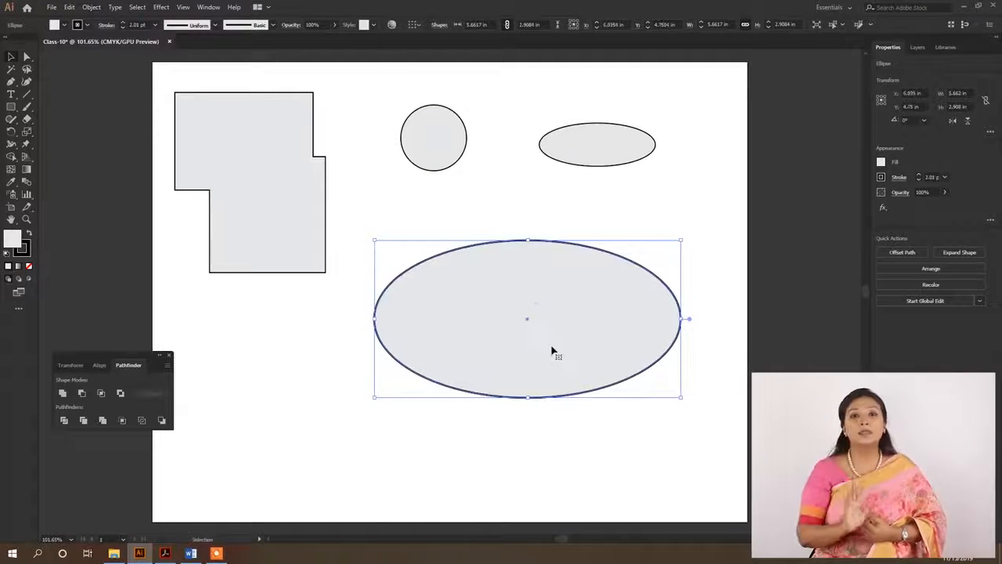
{"action": "left_click", "coordinate": [398, 192]}
{"action": "left_click", "coordinate": [546, 290]}
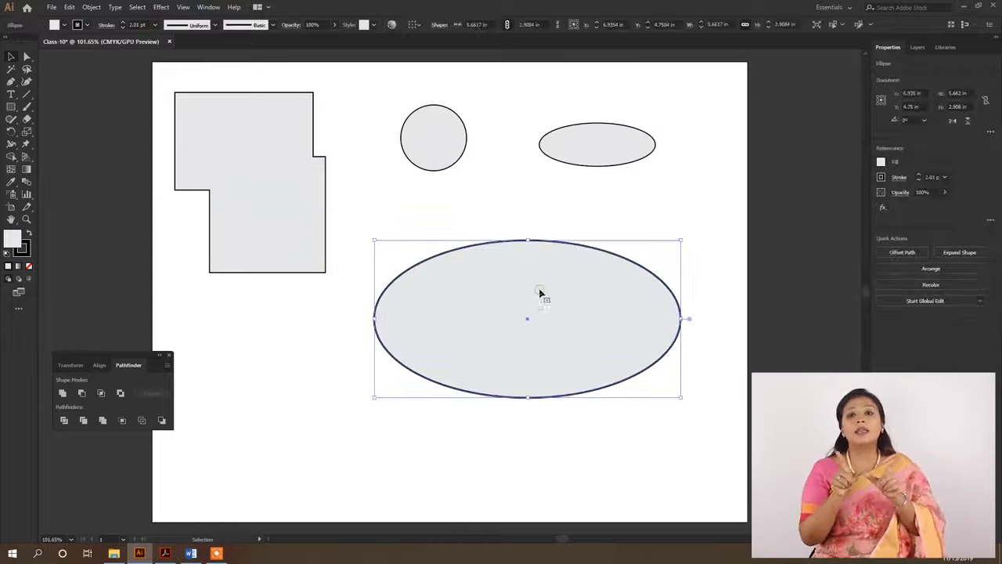
- Turn on Draw Inside mode for the large ellipse, and give it no stroke and a yellow fill
{"action": "left_click", "coordinate": [28, 280]}
{"action": "left_click", "coordinate": [58, 24]}
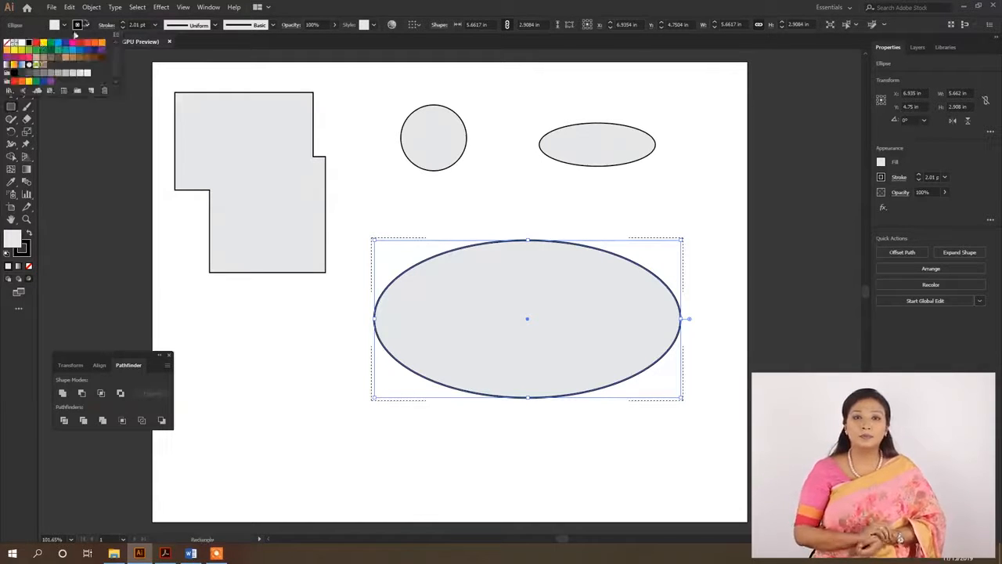
{"action": "left_click", "coordinate": [13, 46]}
{"action": "left_click", "coordinate": [59, 24]}
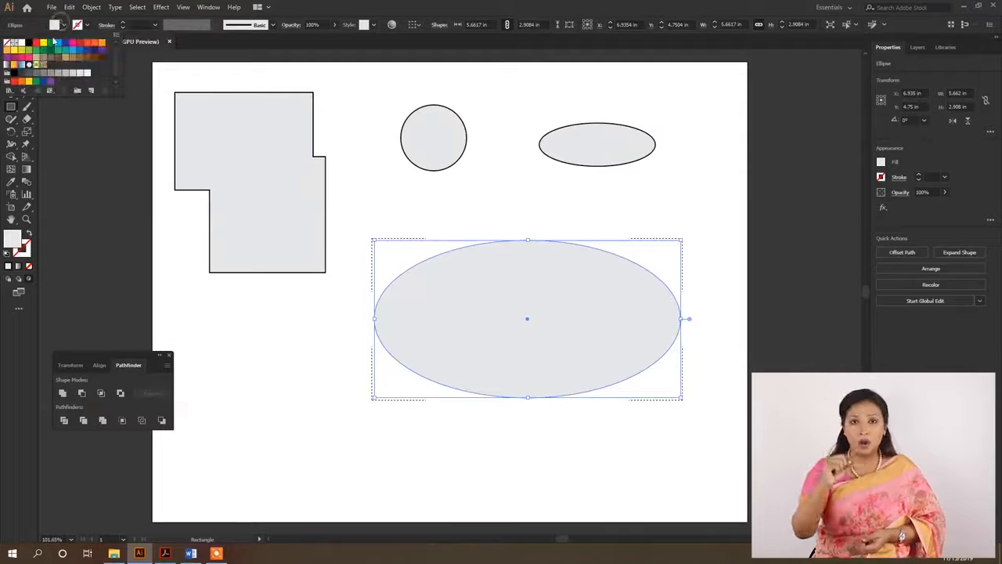
{"action": "left_click", "coordinate": [43, 43]}
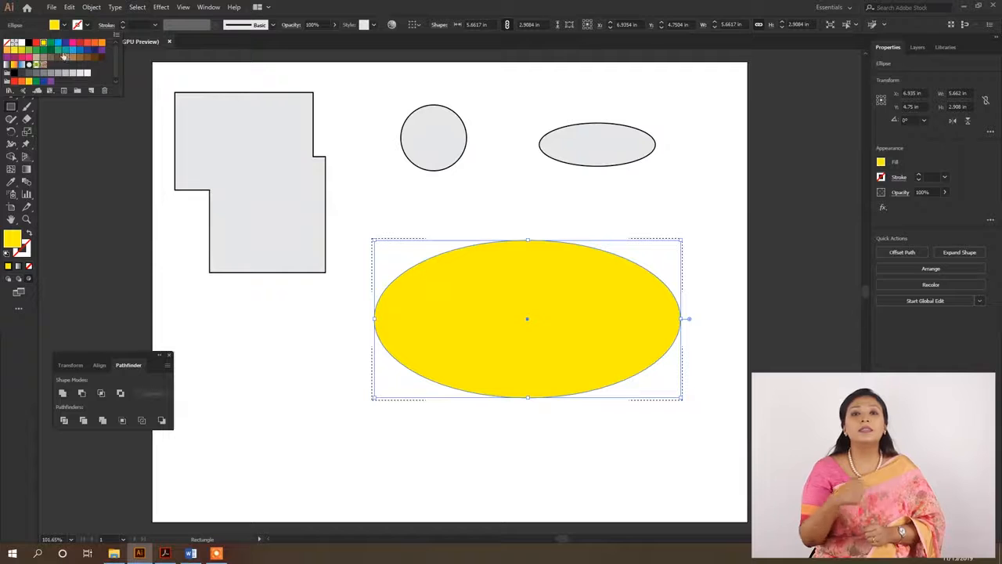
- Draw a rectangle about 2.77 by 4.38 in inside the yellow ellipse, fill it with CMYK Red, and deselect it
{"action": "left_click", "coordinate": [483, 209]}
{"action": "left_click_drag", "start_coordinate": [462, 210], "coordinate": [612, 446]}
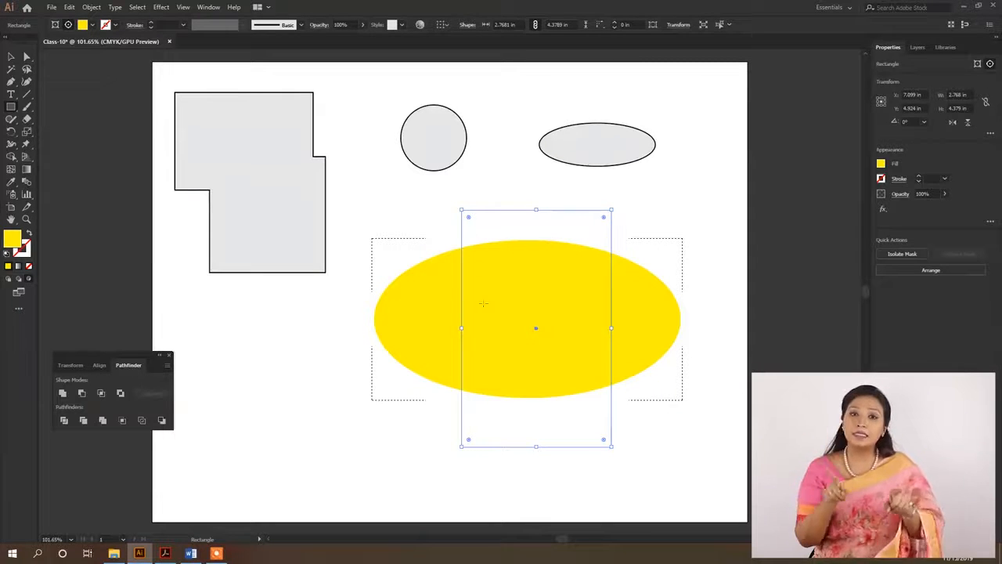
{"action": "left_click", "coordinate": [92, 25]}
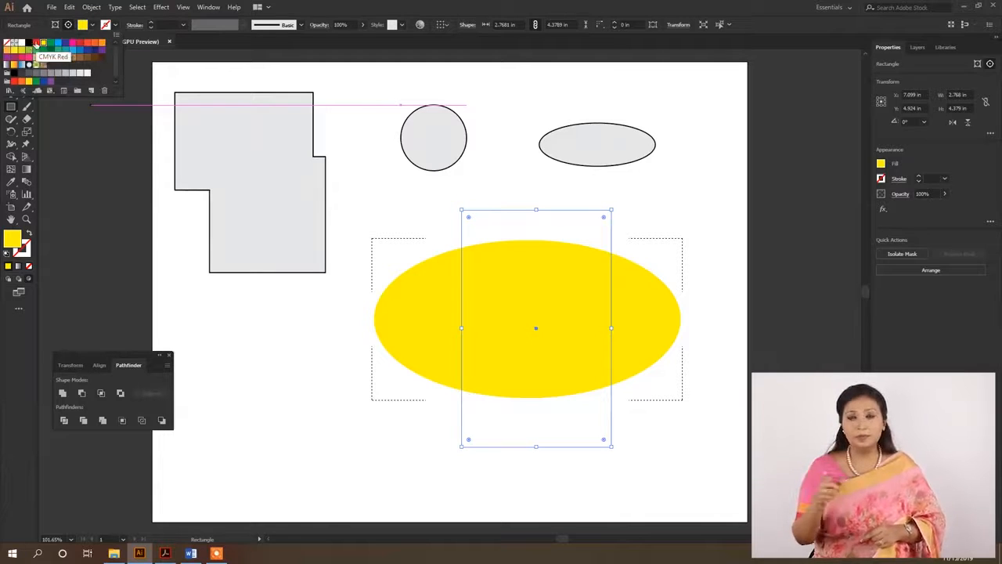
{"action": "left_click", "coordinate": [34, 42]}
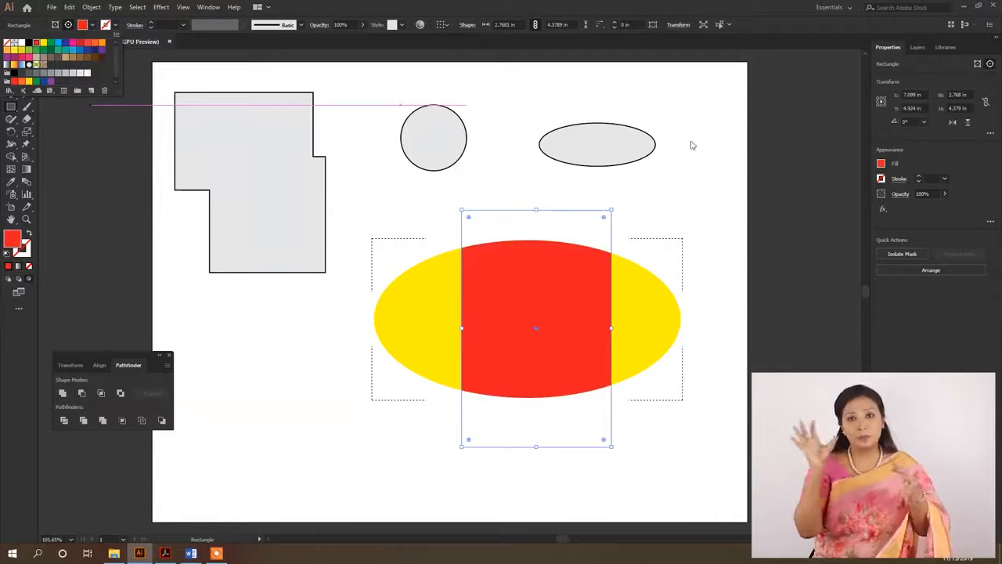
{"action": "left_click", "coordinate": [92, 25]}
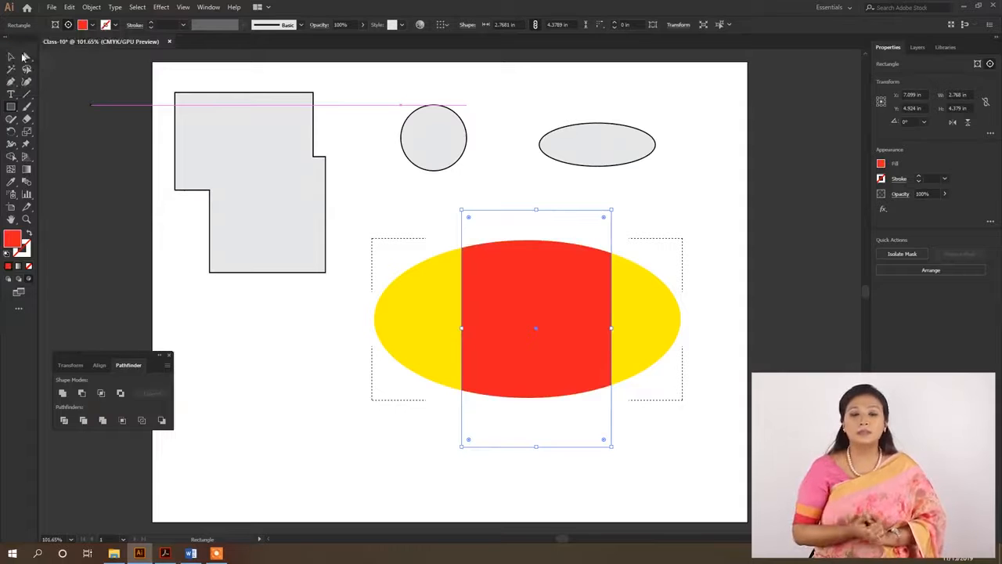
{"action": "left_click", "coordinate": [13, 56]}
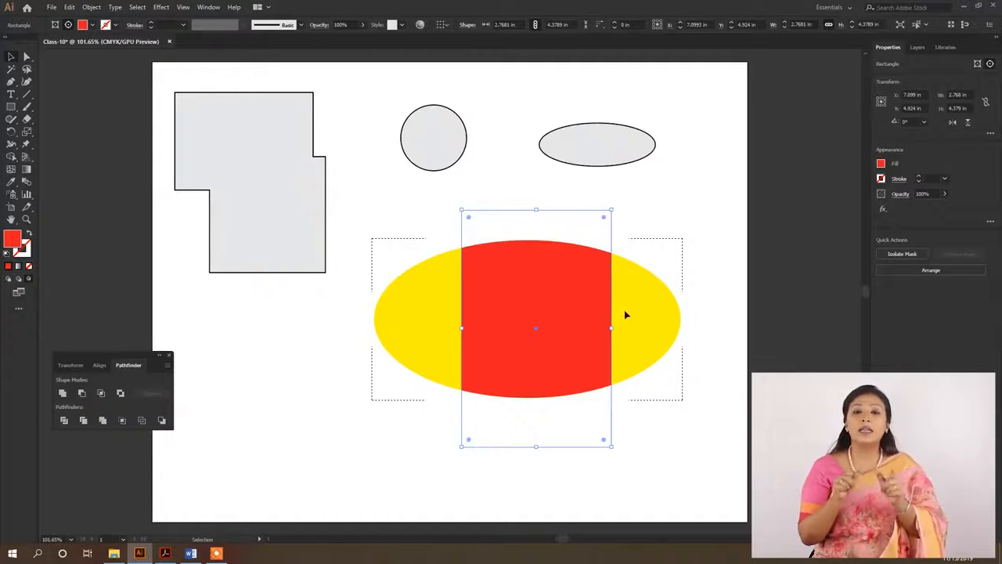
{"action": "left_click", "coordinate": [329, 334]}
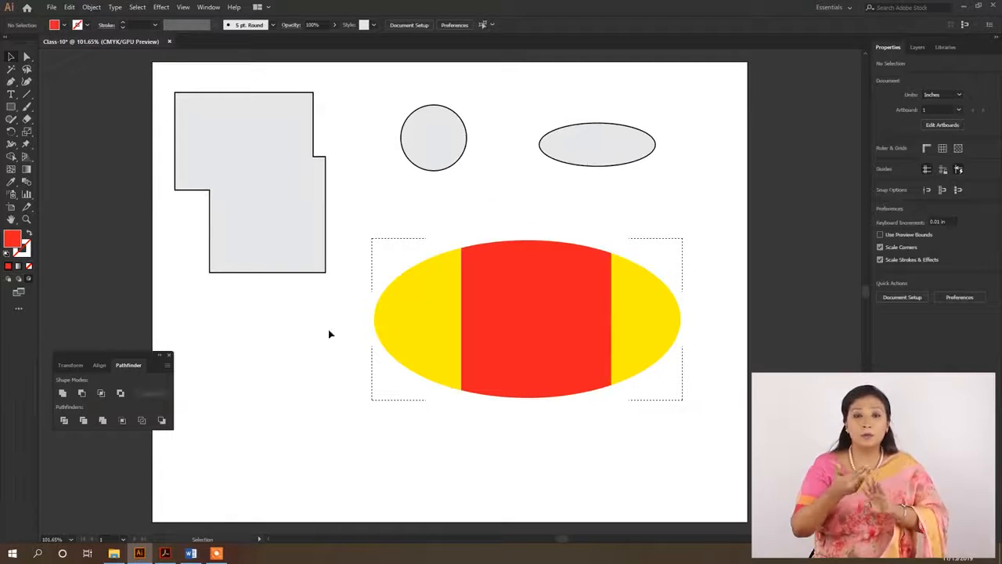
- Switch to Draw Behind mode, select the clipped ellipse, and draw an octagon about 4.49 in wide behind it
{"action": "left_click", "coordinate": [17, 280]}
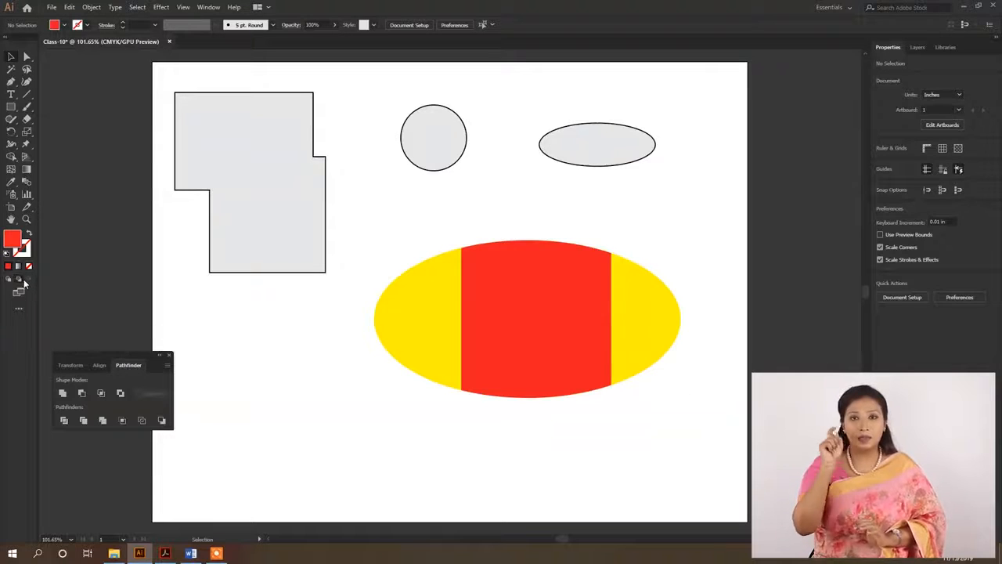
{"action": "left_click", "coordinate": [442, 302]}
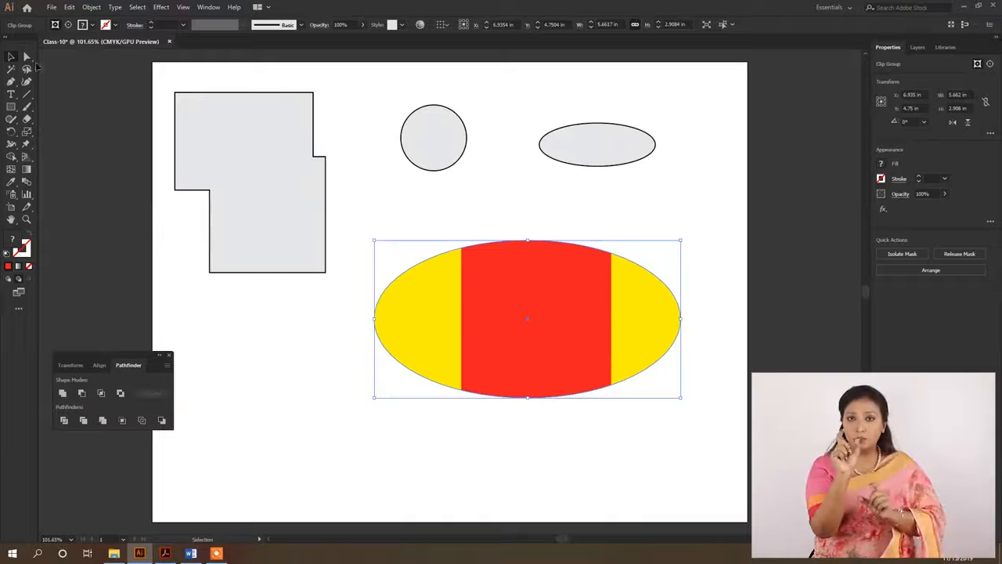
{"action": "left_click_drag", "start_coordinate": [11, 108], "coordinate": [56, 144]}
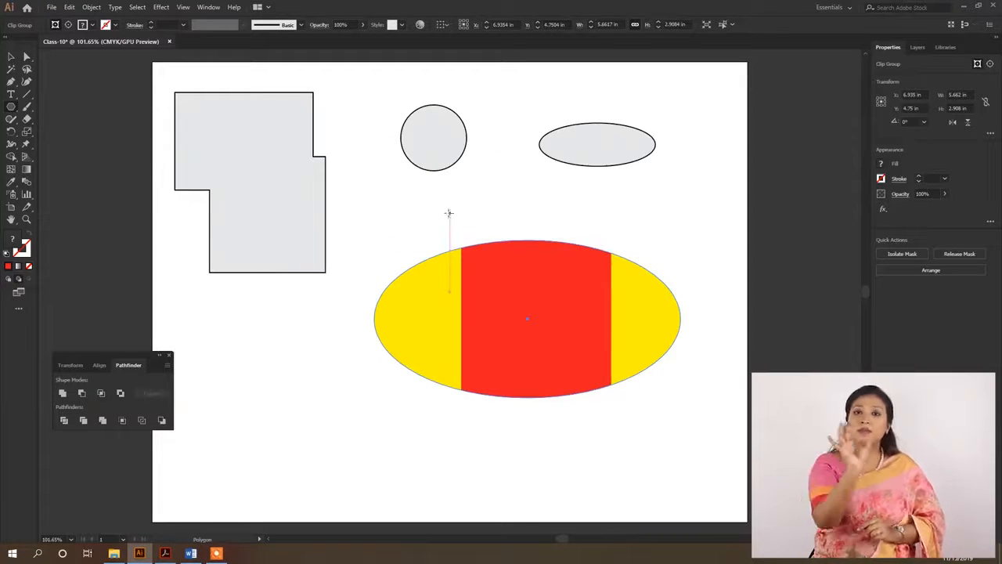
{"action": "mouse_move", "coordinate": [441, 207]}
{"action": "left_mouse_down"}
{"action": "mouse_move", "coordinate": [491, 252]}
{"action": "mouse_move", "coordinate": [505, 253]}
{"action": "mouse_move", "coordinate": [501, 239]}
{"action": "mouse_move", "coordinate": [560, 287]}
{"action": "mouse_move", "coordinate": [553, 257]}
{"action": "mouse_move", "coordinate": [593, 292]}
{"action": "mouse_move", "coordinate": [636, 359]}
{"action": "mouse_move", "coordinate": [662, 328]}
{"action": "mouse_move", "coordinate": [661, 409]}
{"action": "mouse_move", "coordinate": [611, 344]}
{"action": "mouse_move", "coordinate": [638, 339]}
{"action": "mouse_move", "coordinate": [620, 329]}
{"action": "mouse_move", "coordinate": [630, 359]}
{"action": "mouse_move", "coordinate": [627, 343]}
{"action": "mouse_move", "coordinate": [638, 345]}
{"action": "mouse_move", "coordinate": [607, 356]}
{"action": "mouse_move", "coordinate": [615, 347]}
{"action": "mouse_move", "coordinate": [639, 386]}
{"action": "mouse_move", "coordinate": [645, 377]}
{"action": "left_mouse_up"}
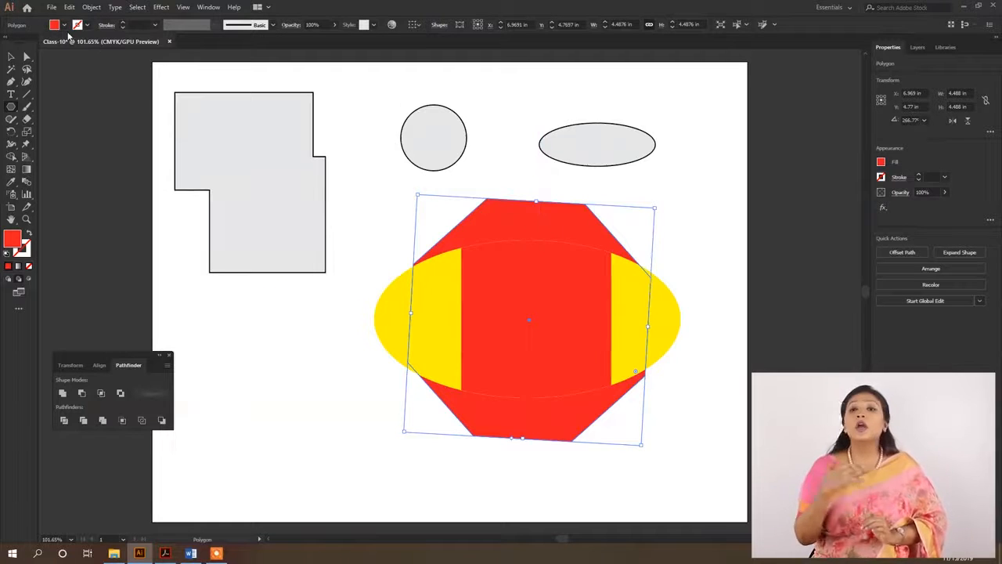
- Fill the large octagon behind the ellipse with black, deselect it, and return to Draw Normal mode
{"action": "left_click", "coordinate": [64, 25]}
{"action": "left_click", "coordinate": [28, 42]}
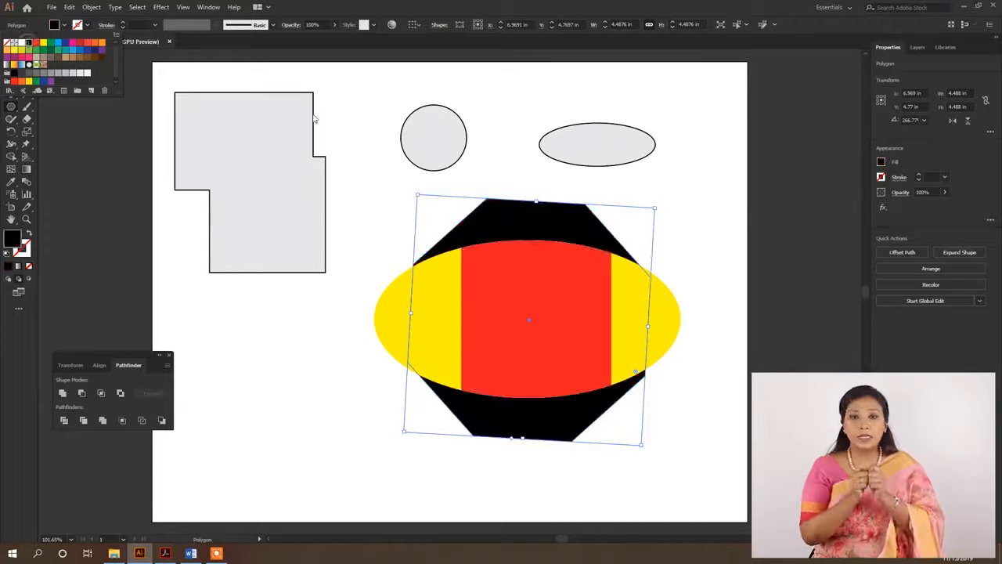
{"action": "left_click", "coordinate": [709, 204]}
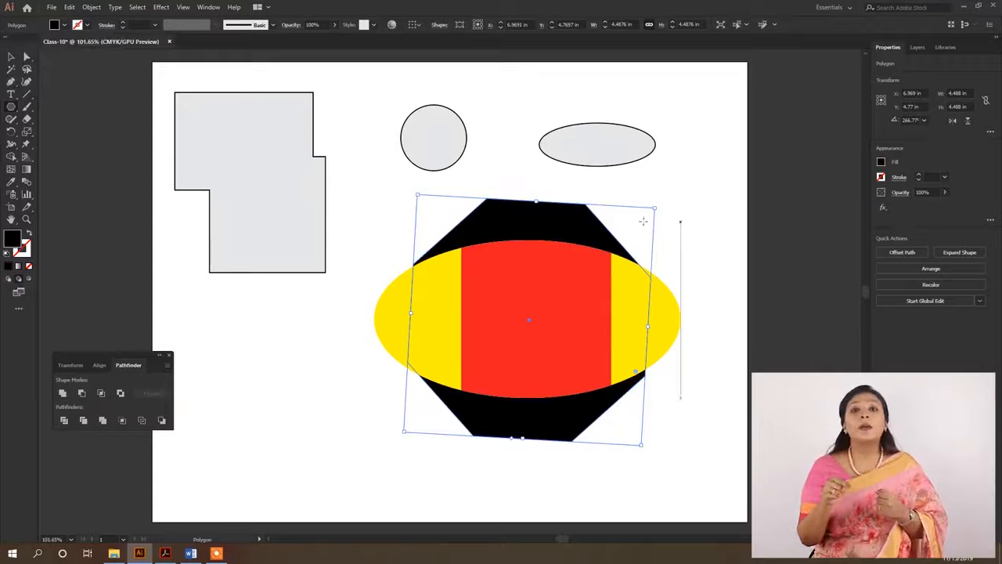
{"action": "left_click", "coordinate": [10, 58]}
{"action": "left_click", "coordinate": [690, 217]}
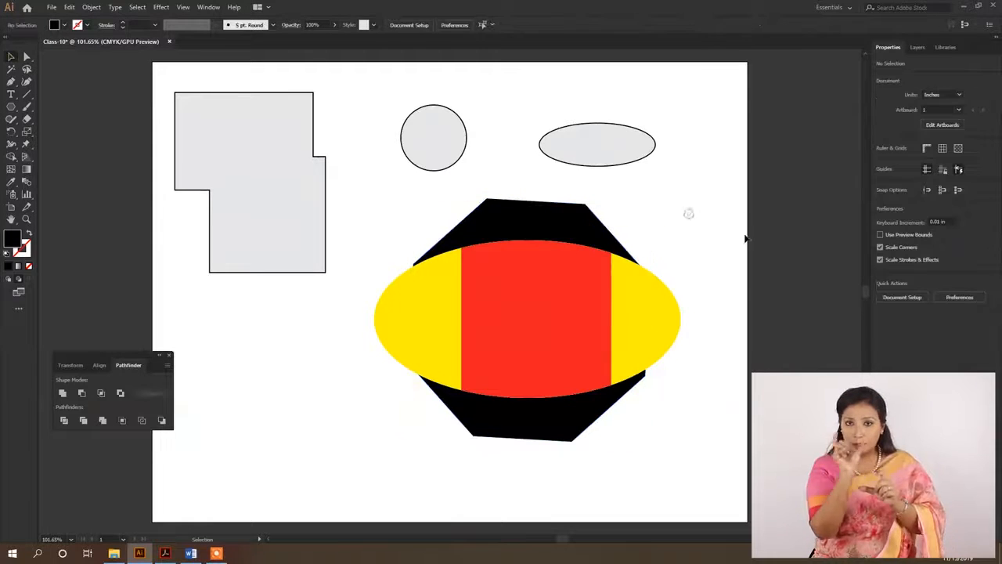
{"action": "left_click", "coordinate": [519, 218]}
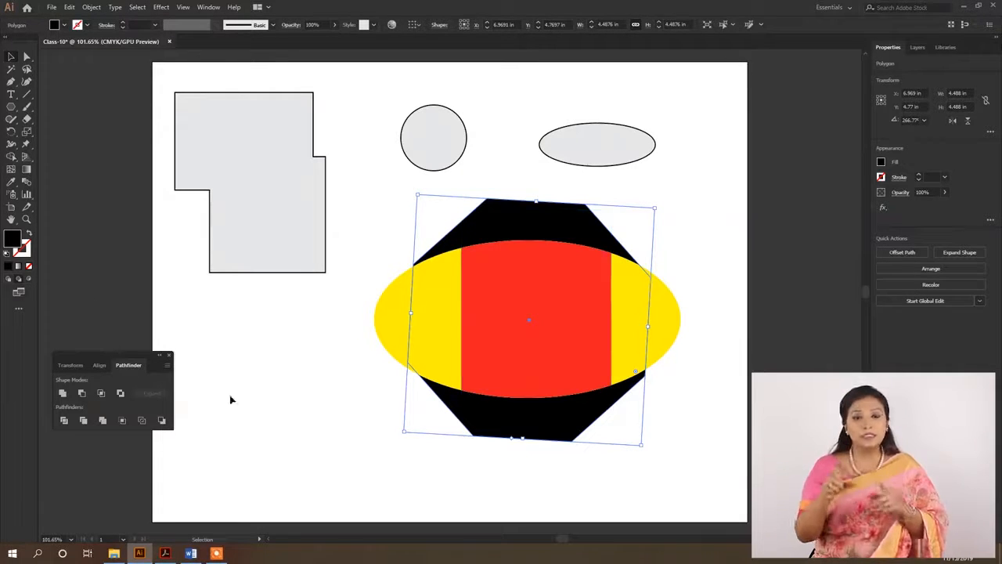
{"action": "left_click", "coordinate": [205, 371]}
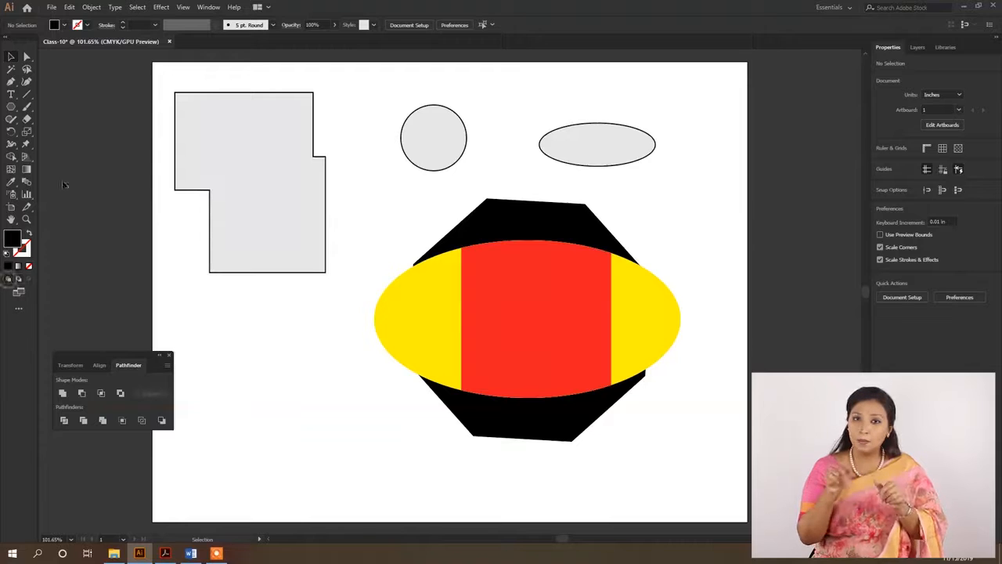
- Draw a black octagon about 1.19 in wide on the merged grey shape and move it to X 1.81, Y 1.80 in
{"action": "left_click", "coordinate": [13, 109]}
{"action": "mouse_move", "coordinate": [208, 116]}
{"action": "left_mouse_down"}
{"action": "mouse_move", "coordinate": [257, 134]}
{"action": "mouse_move", "coordinate": [240, 127]}
{"action": "left_mouse_up"}
{"action": "left_click", "coordinate": [11, 56]}
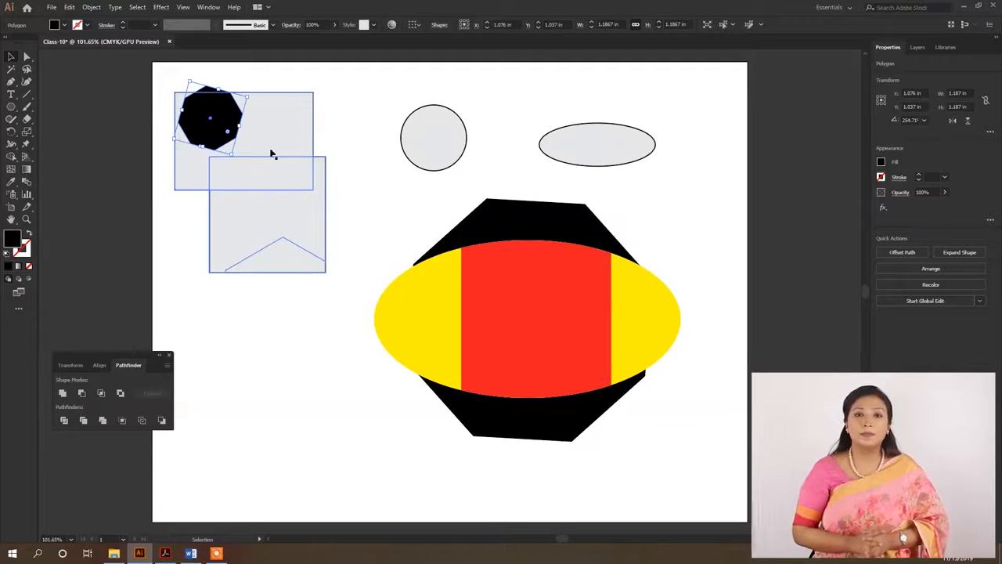
{"action": "left_click_drag", "start_coordinate": [227, 119], "coordinate": [268, 161]}
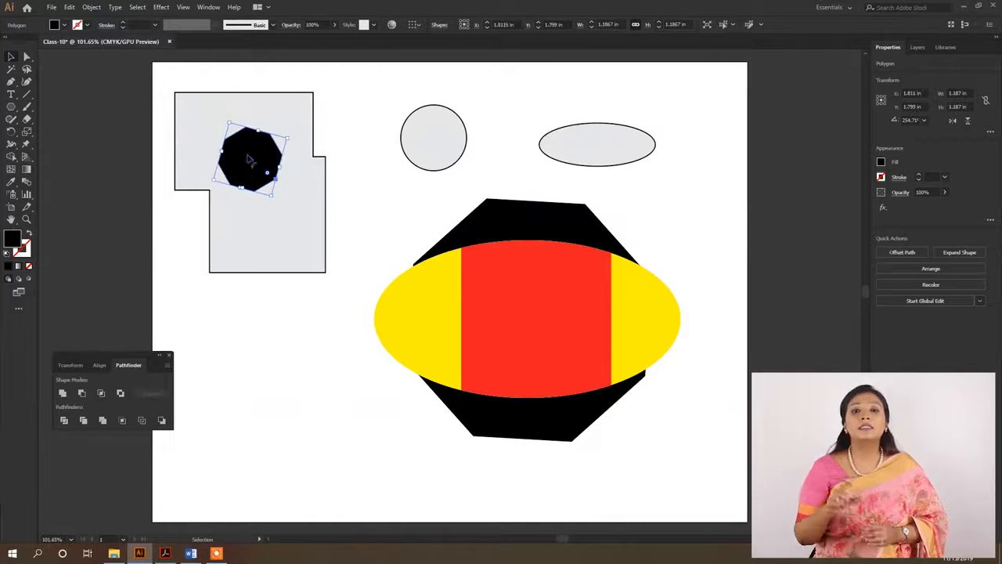
- Draw a second octagon about 1.51 in wide in the merged shape's grey fill and black stroke, and move it over that shape's left edge
{"action": "left_click", "coordinate": [178, 166]}
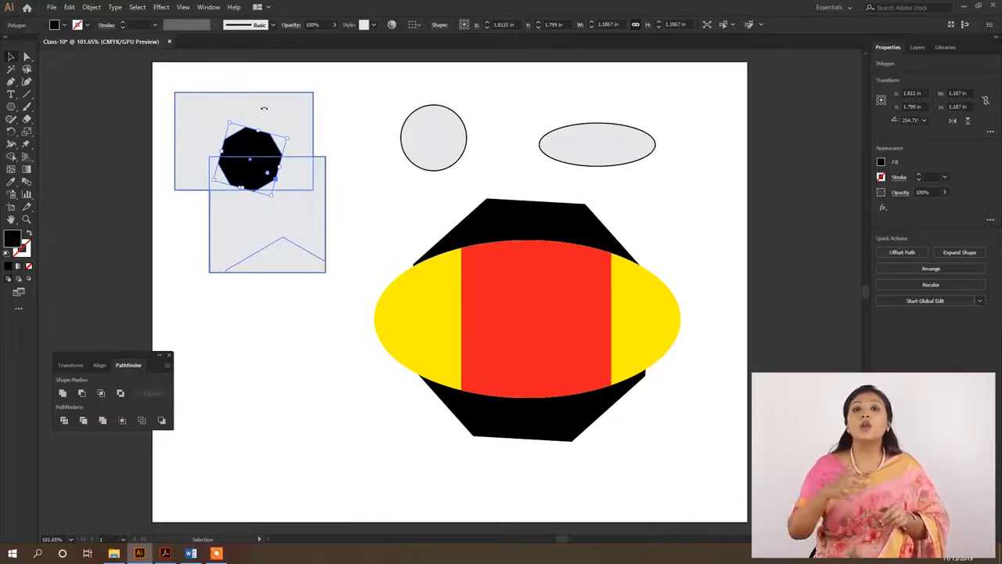
{"action": "left_click", "coordinate": [11, 106]}
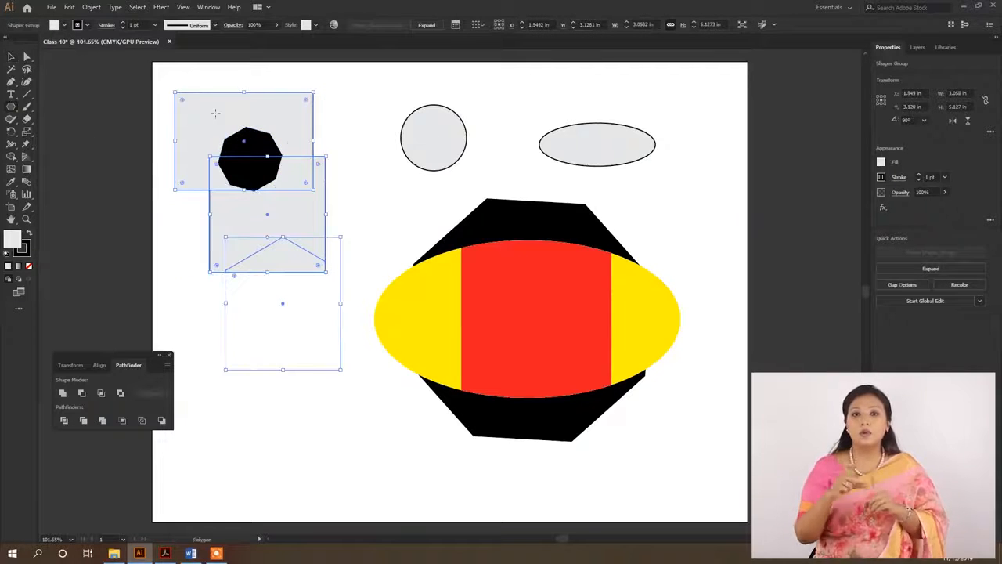
{"action": "left_click_drag", "start_coordinate": [216, 112], "coordinate": [239, 147]}
{"action": "left_click", "coordinate": [9, 57]}
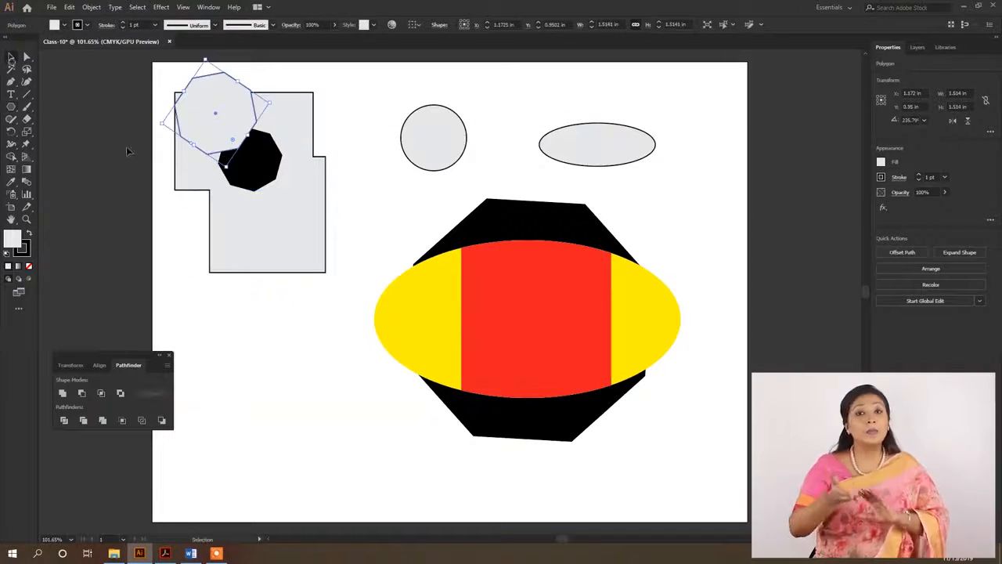
{"action": "left_click_drag", "start_coordinate": [208, 108], "coordinate": [198, 166]}
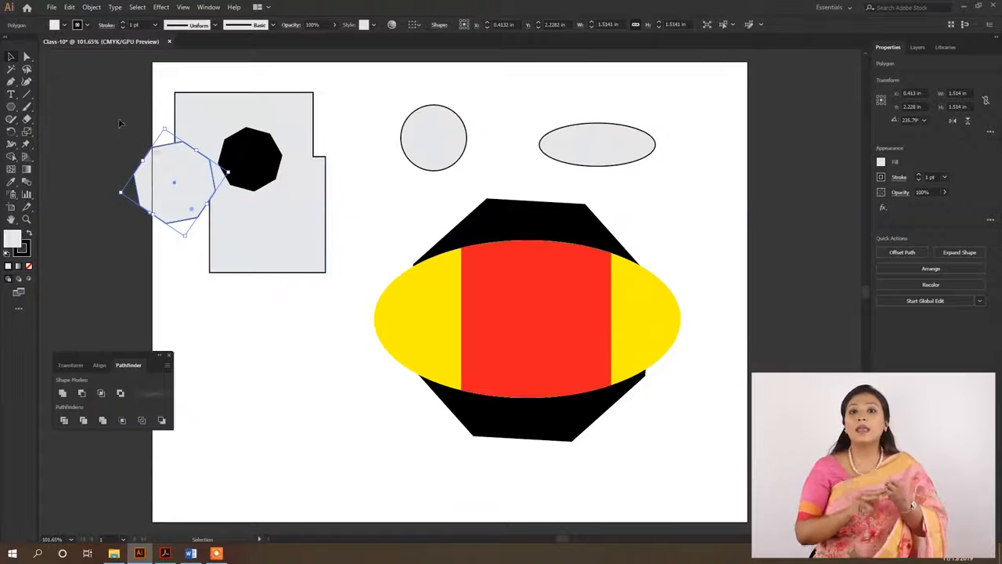
{"action": "left_click_drag", "start_coordinate": [182, 182], "coordinate": [196, 156]}
{"action": "left_click", "coordinate": [106, 136]}
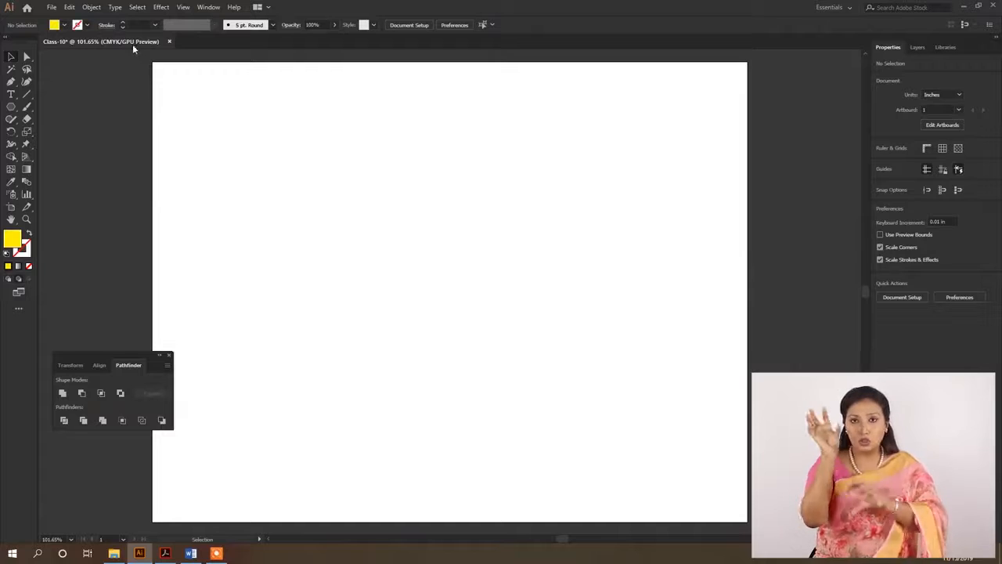
- Place images.png as a linked image about 4.86 by 3.58 in, and move it across the artboard's left edge
{"action": "left_click", "coordinate": [52, 7]}
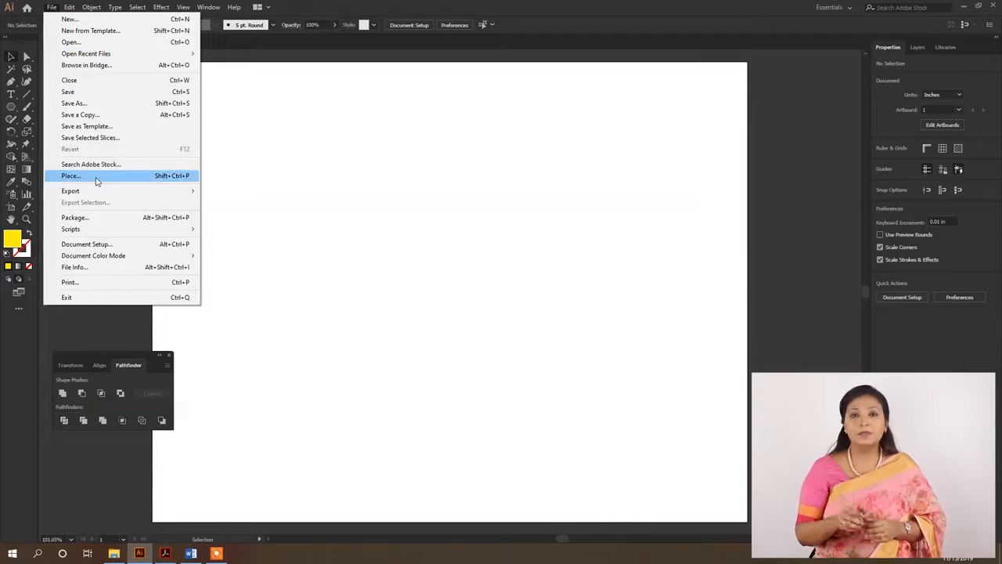
{"action": "left_click", "coordinate": [98, 181]}
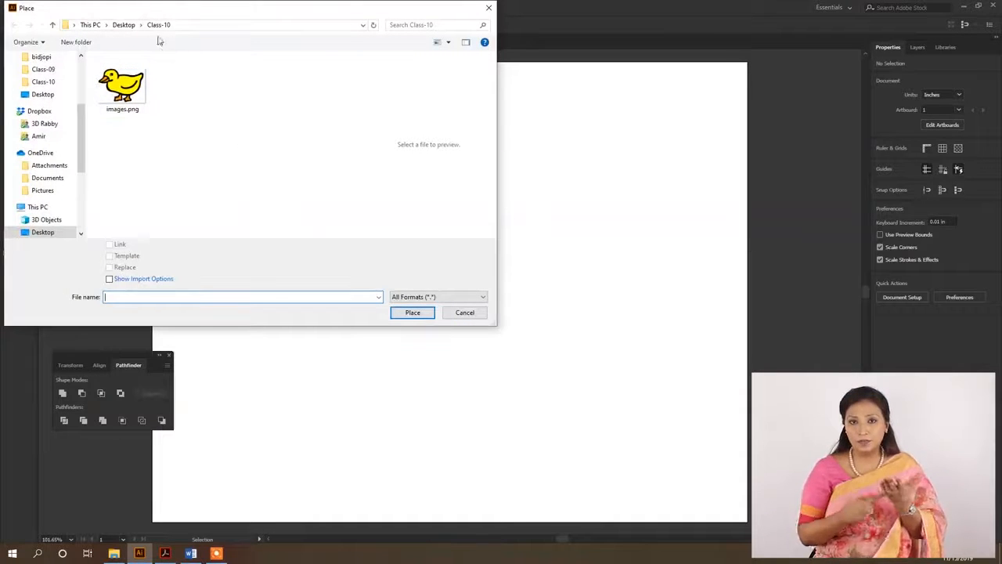
{"action": "left_click", "coordinate": [139, 90]}
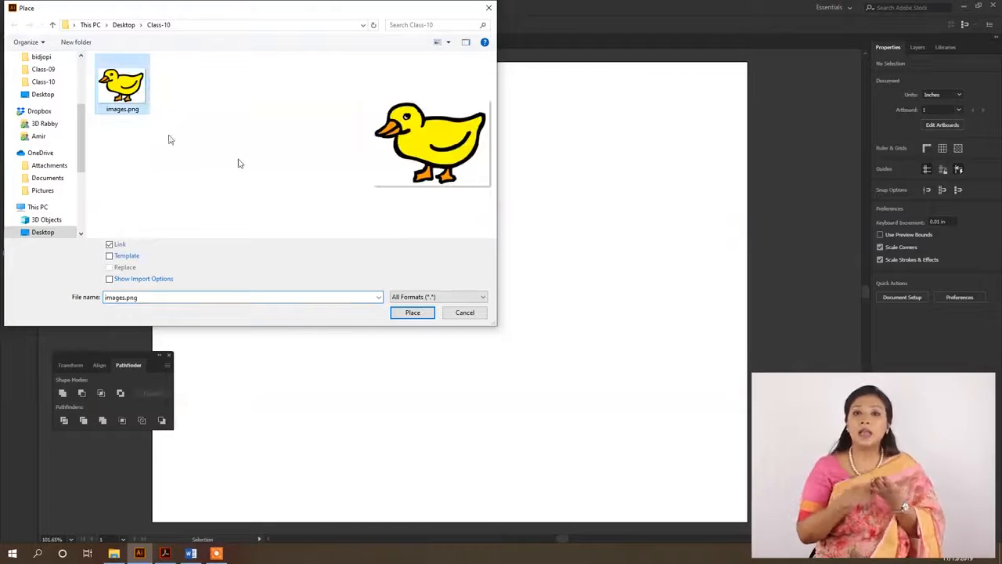
{"action": "left_click", "coordinate": [416, 313]}
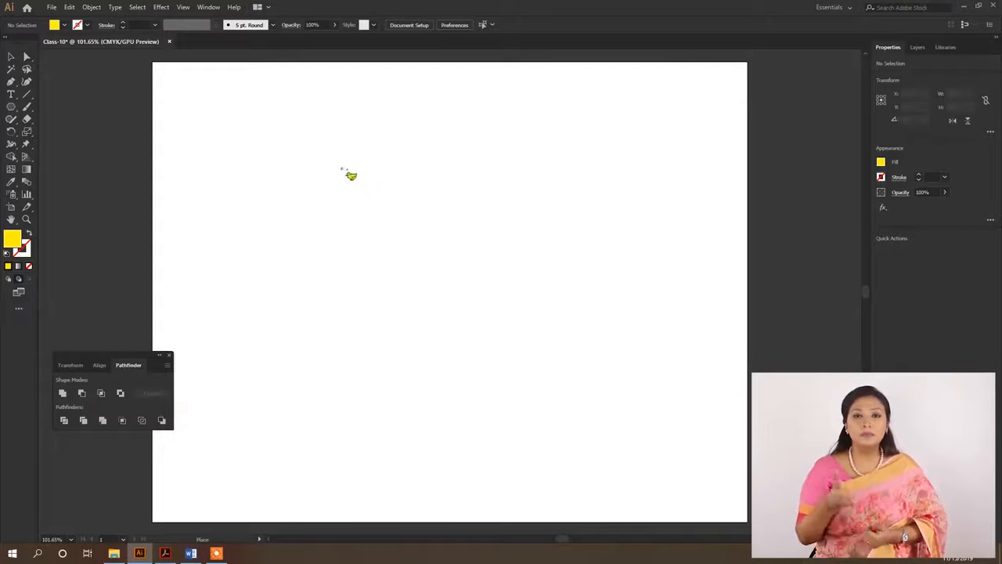
{"action": "left_click_drag", "start_coordinate": [264, 148], "coordinate": [529, 343]}
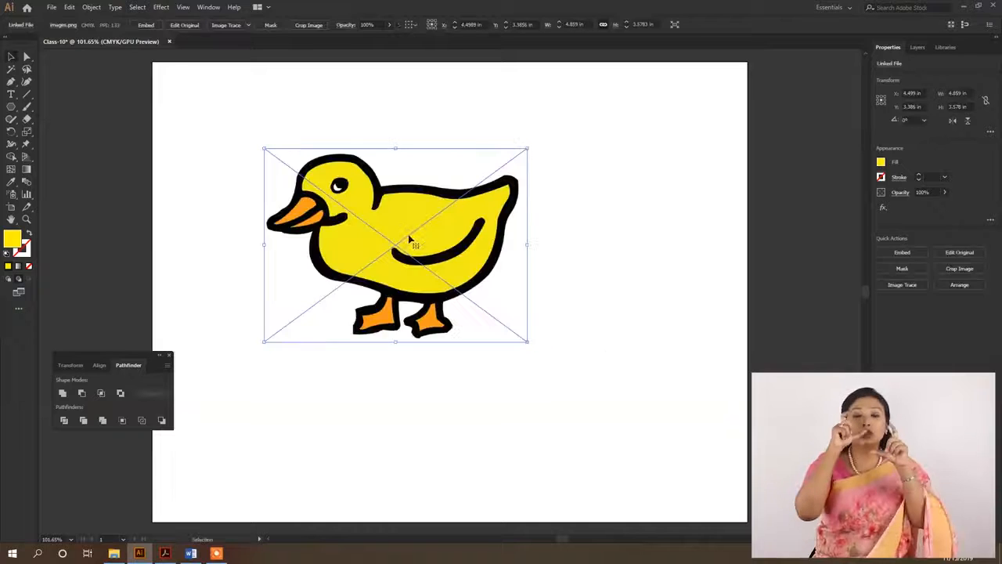
{"action": "left_click_drag", "start_coordinate": [443, 243], "coordinate": [373, 248]}
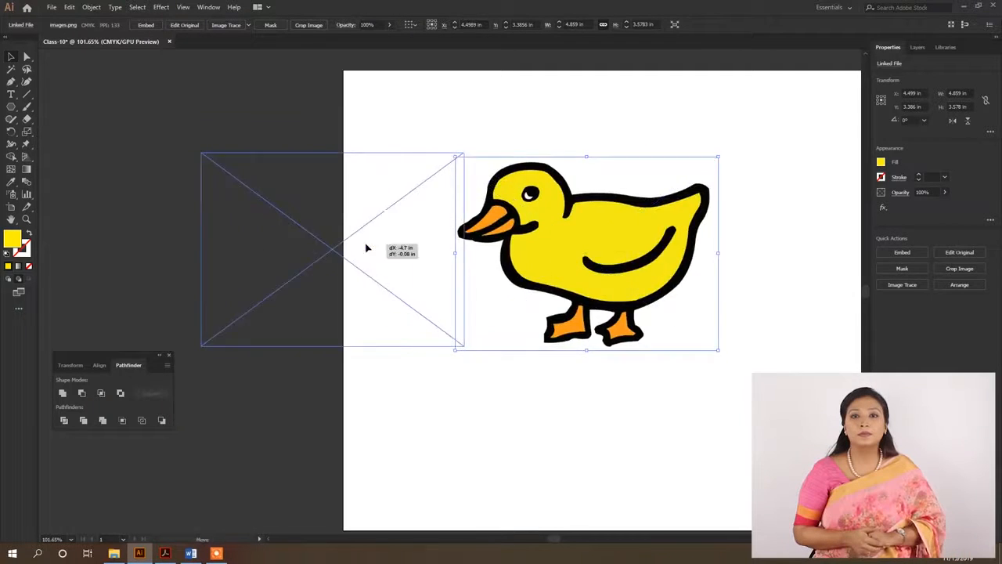
{"action": "left_click_drag", "start_coordinate": [313, 240], "coordinate": [783, 195]}
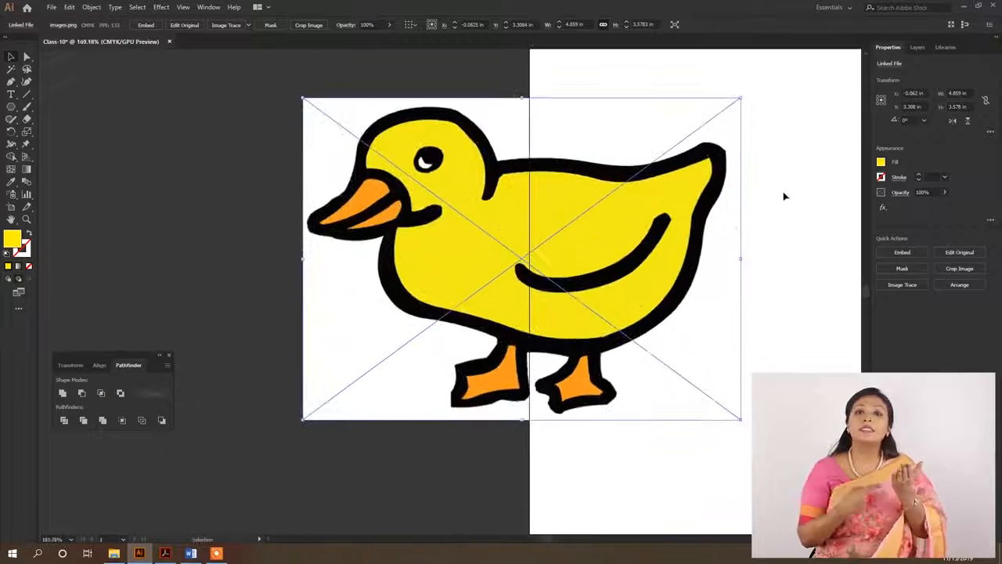
- Trace the placed duck image, show the detailed tracing options, and apply the Auto-Color preset
{"action": "left_click", "coordinate": [227, 25]}
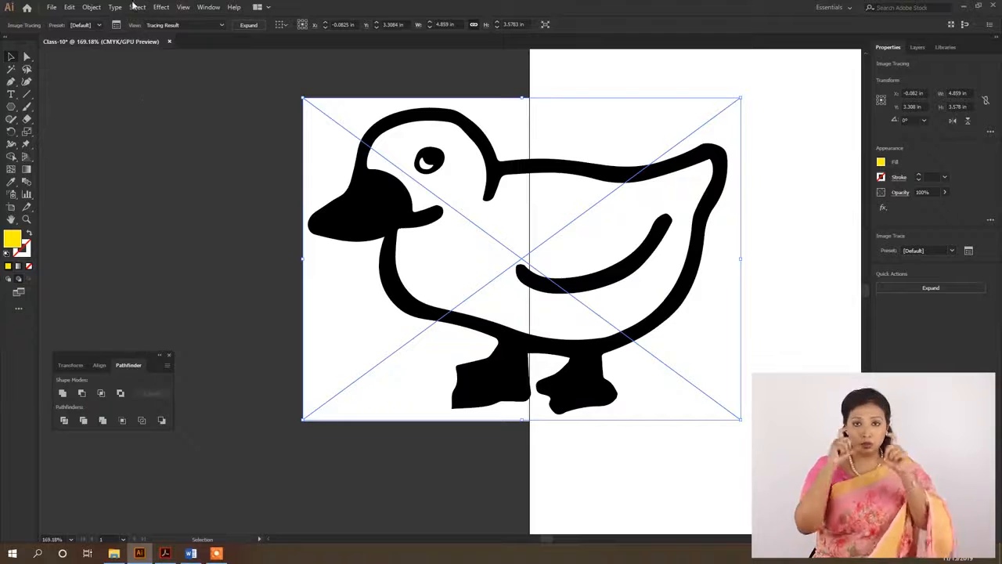
{"action": "left_click", "coordinate": [115, 27]}
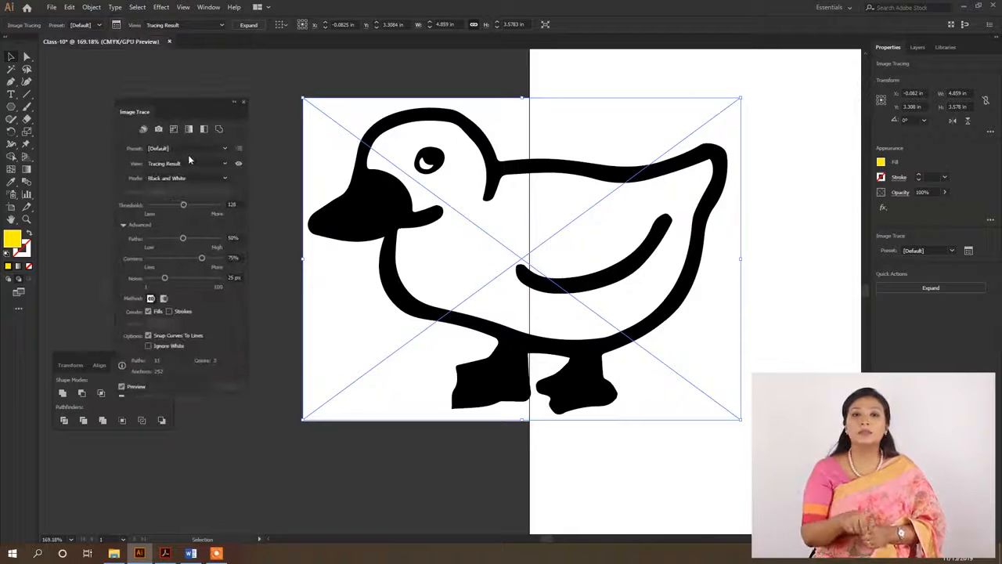
{"action": "left_click", "coordinate": [143, 130]}
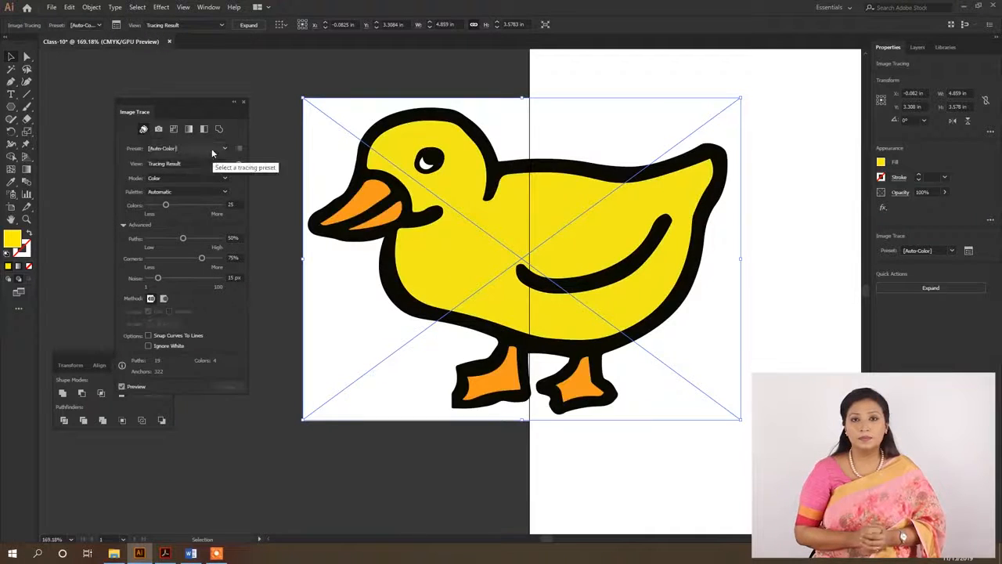
- Reduce the duck tracing's number of colors to 10
{"action": "left_click_drag", "start_coordinate": [237, 204], "coordinate": [226, 208]}
{"action": "type", "text": "10"}
{"action": "left_click", "coordinate": [166, 206]}
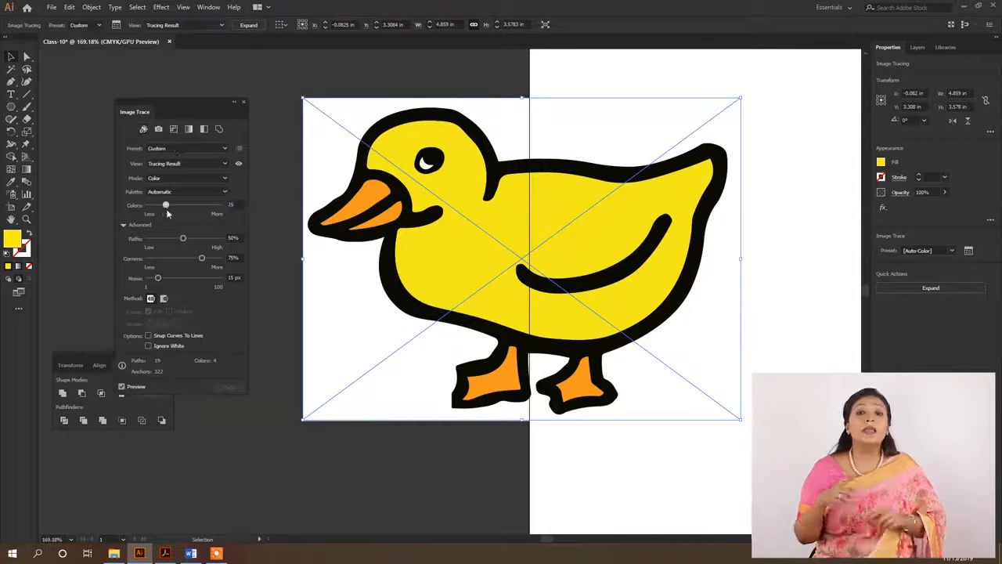
{"action": "left_click_drag", "start_coordinate": [166, 205], "coordinate": [155, 206]}
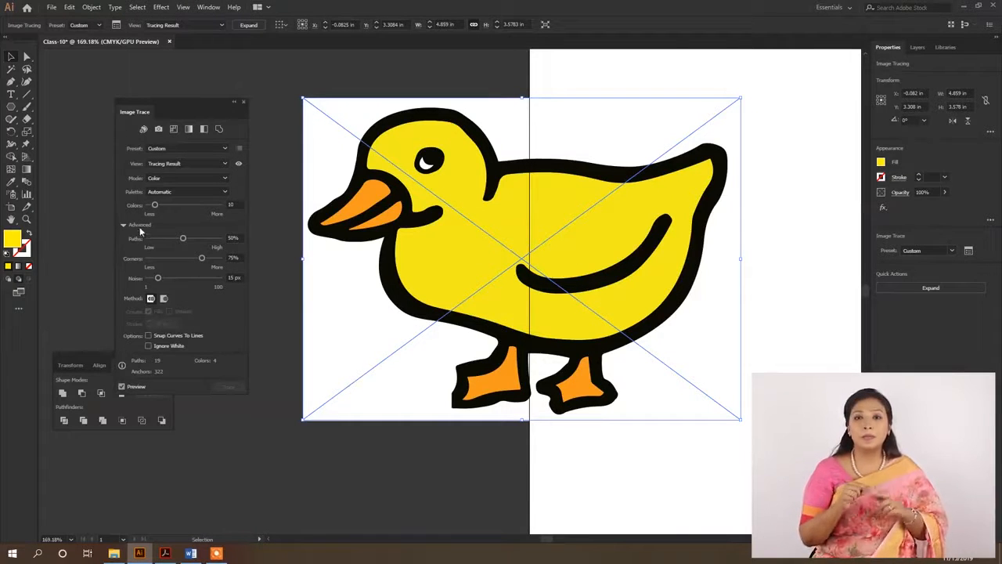
- Set the duck tracing's path fitting to 10% and its corner emphasis to 11%
{"action": "double_click", "coordinate": [237, 237]}
{"action": "type", "text": "10"}
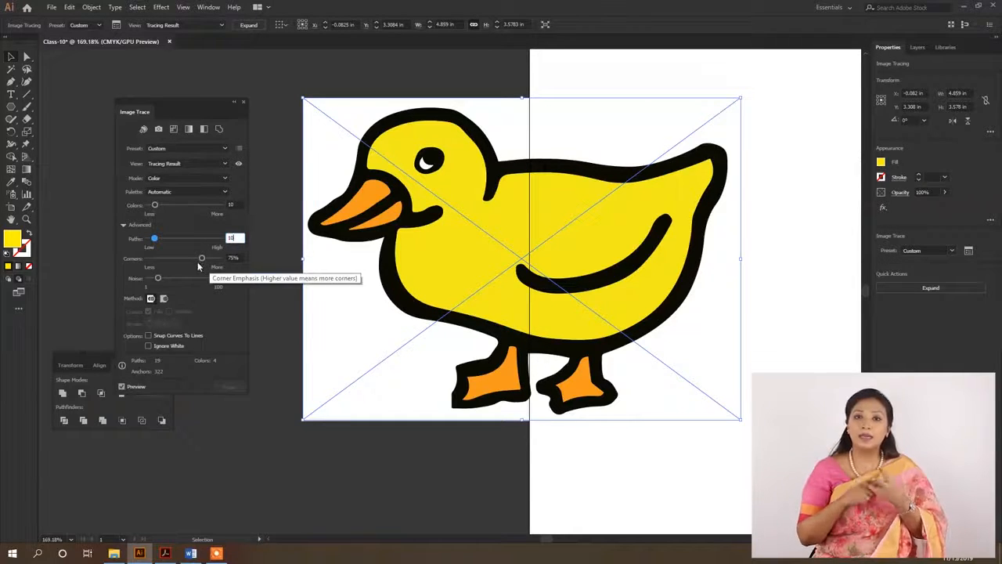
{"action": "left_click_drag", "start_coordinate": [201, 258], "coordinate": [155, 259]}
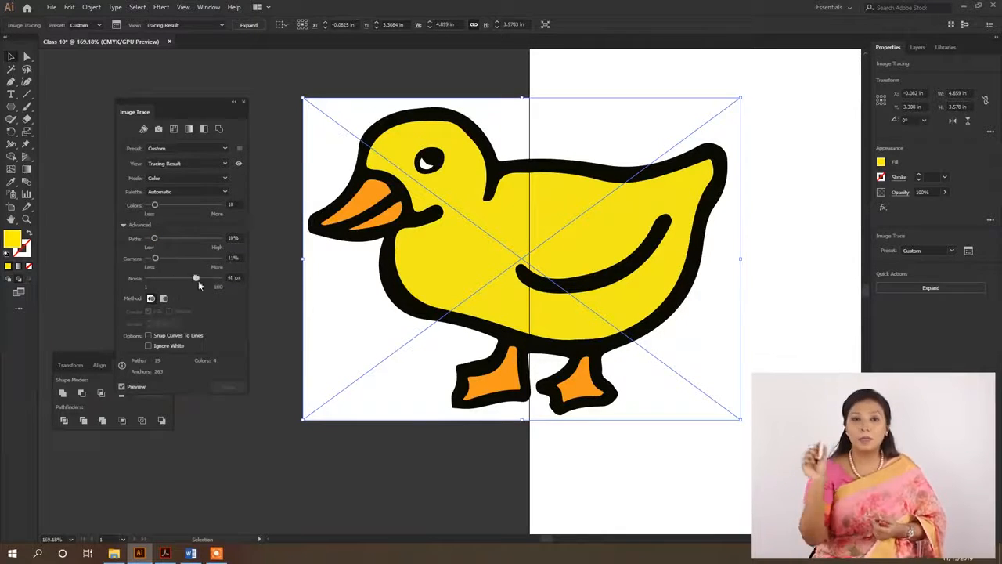
- Lower the tracing's noise to 1 px, make it ignore white, and close the tracing options
{"action": "scroll", "coordinate": [415, 119], "scroll_direction": "up", "scroll_amount": 10}
{"action": "left_click_drag", "start_coordinate": [158, 278], "coordinate": [147, 278]}
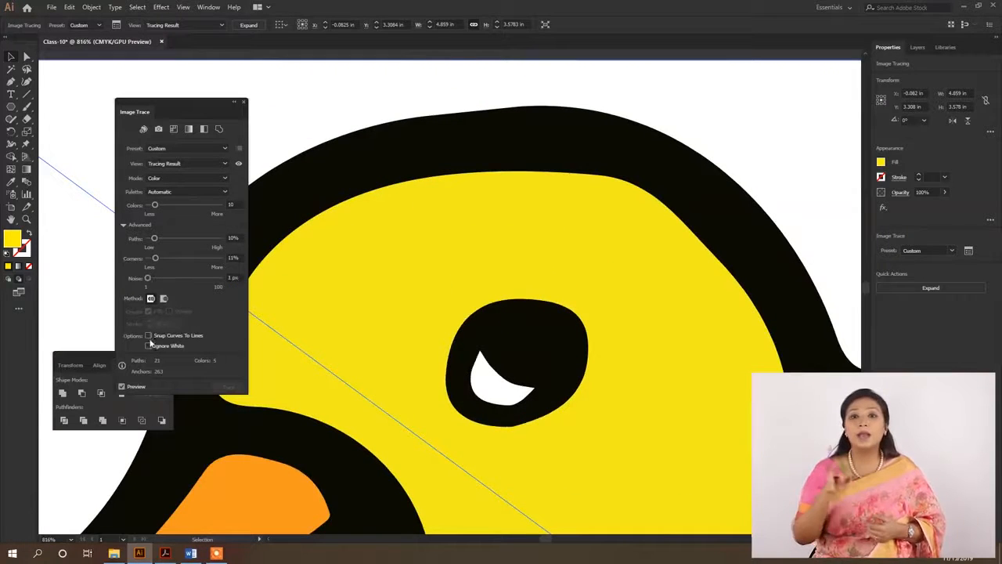
{"action": "scroll", "coordinate": [642, 309], "scroll_direction": "down", "scroll_amount": 8}
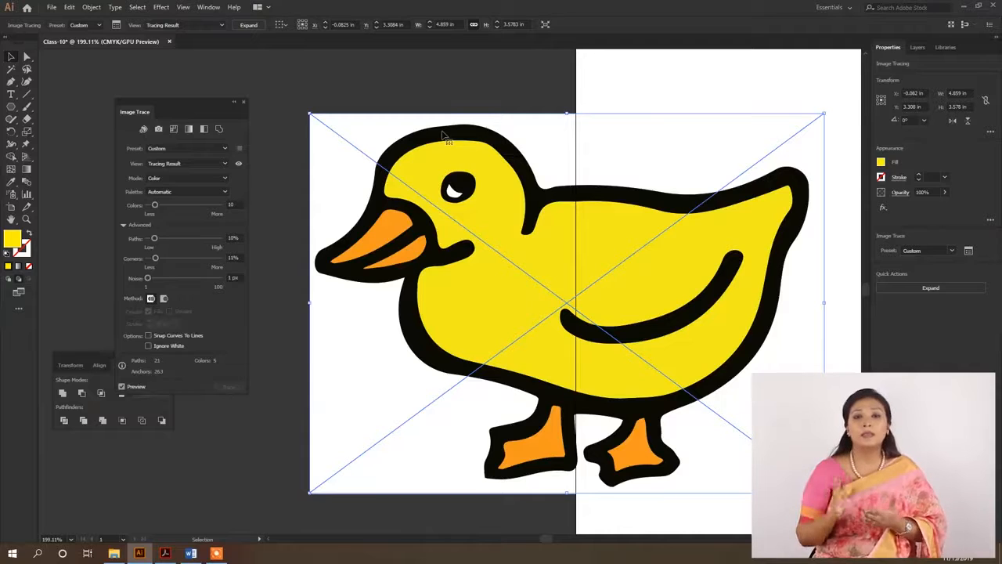
{"action": "left_click", "coordinate": [149, 346]}
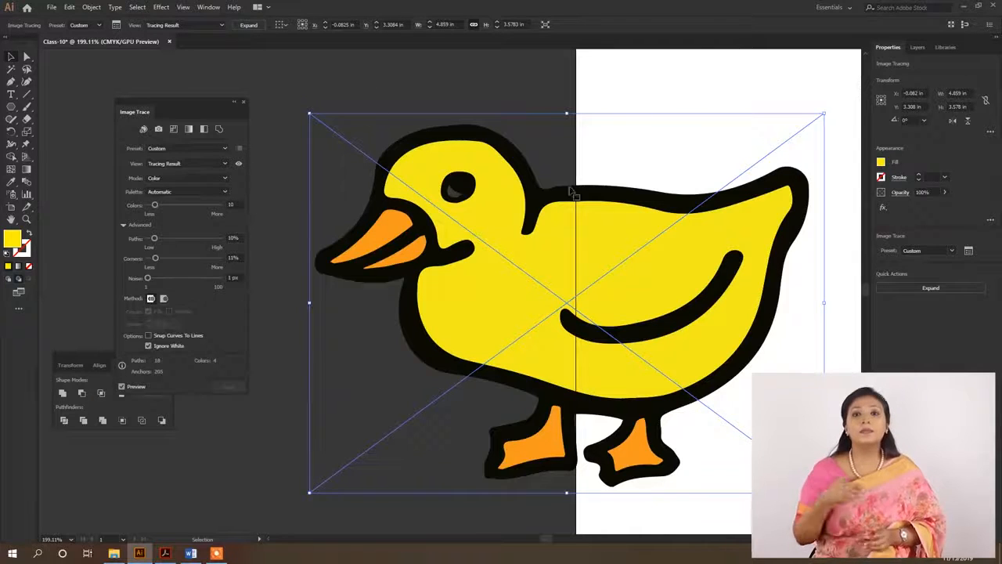
{"action": "left_click", "coordinate": [242, 103]}
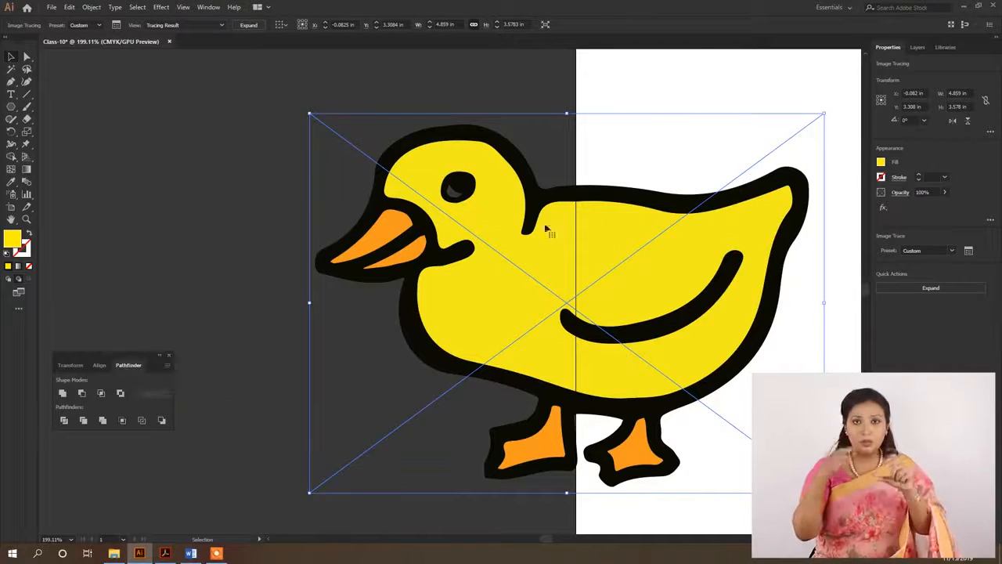
- Expand the traced duck into vector paths and move it onto the artboard at about X 3.91, Y 3.33 in
{"action": "scroll", "coordinate": [311, 228], "scroll_direction": "down", "scroll_amount": 2}
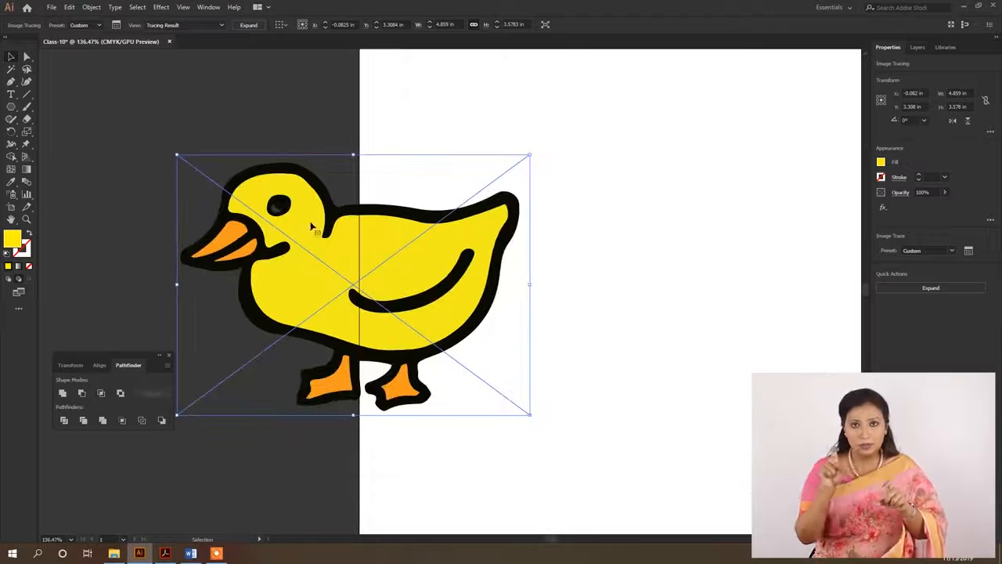
{"action": "left_click", "coordinate": [249, 25]}
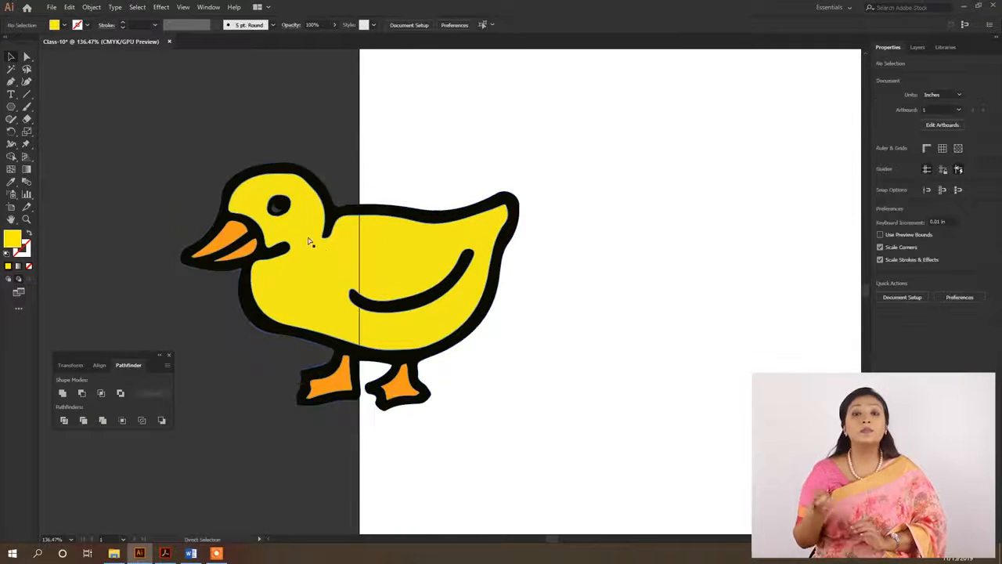
{"action": "left_click_drag", "start_coordinate": [282, 205], "coordinate": [486, 257]}
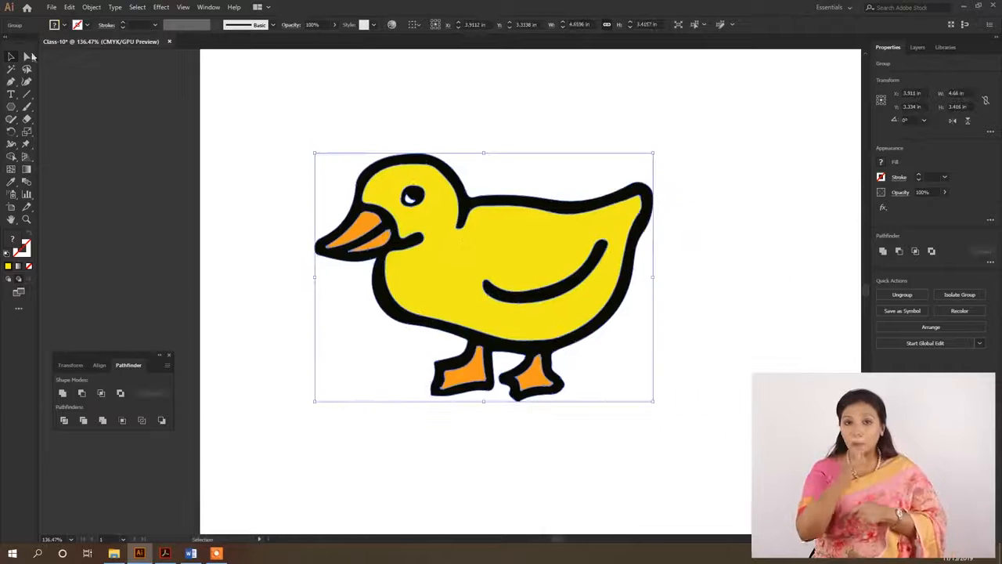
- Directly select only the duck's yellow body path and fill it with red
{"action": "left_click", "coordinate": [27, 58]}
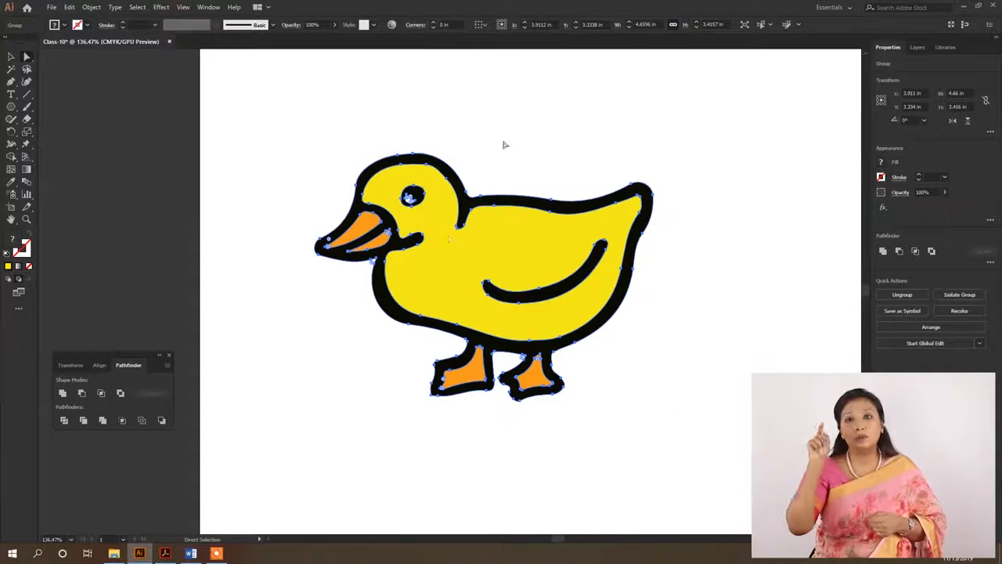
{"action": "left_click", "coordinate": [505, 145]}
{"action": "left_click", "coordinate": [474, 263]}
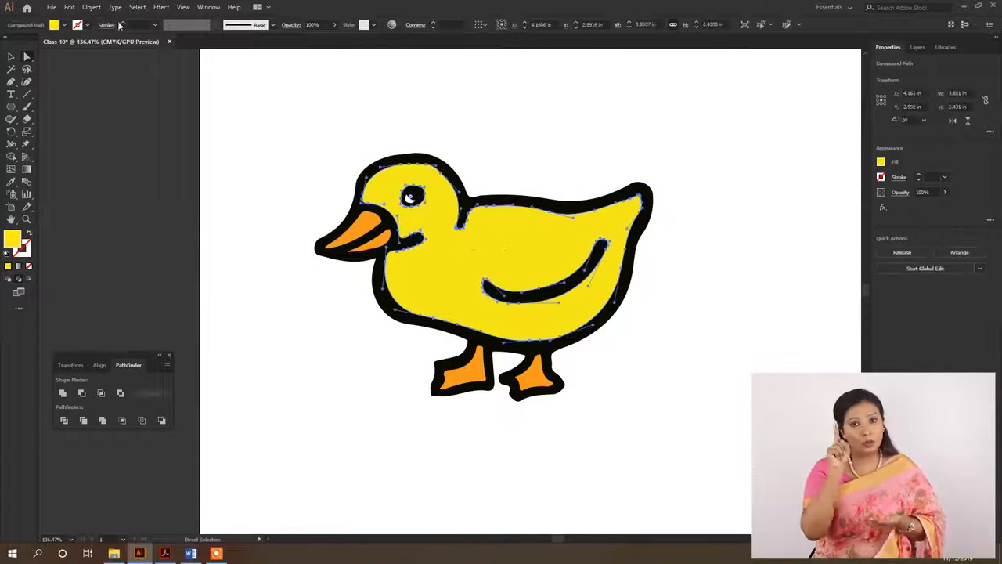
{"action": "left_click", "coordinate": [62, 25]}
{"action": "left_click", "coordinate": [35, 45]}
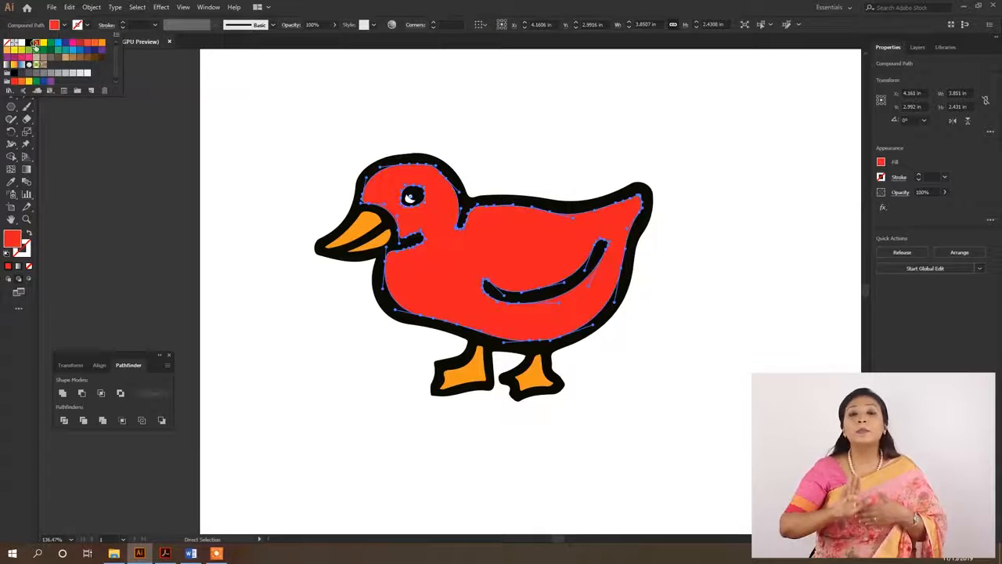
- Directly select the upper part of the duck's orange beak and fill it with yellow
{"action": "left_click", "coordinate": [517, 129]}
{"action": "left_click", "coordinate": [354, 235]}
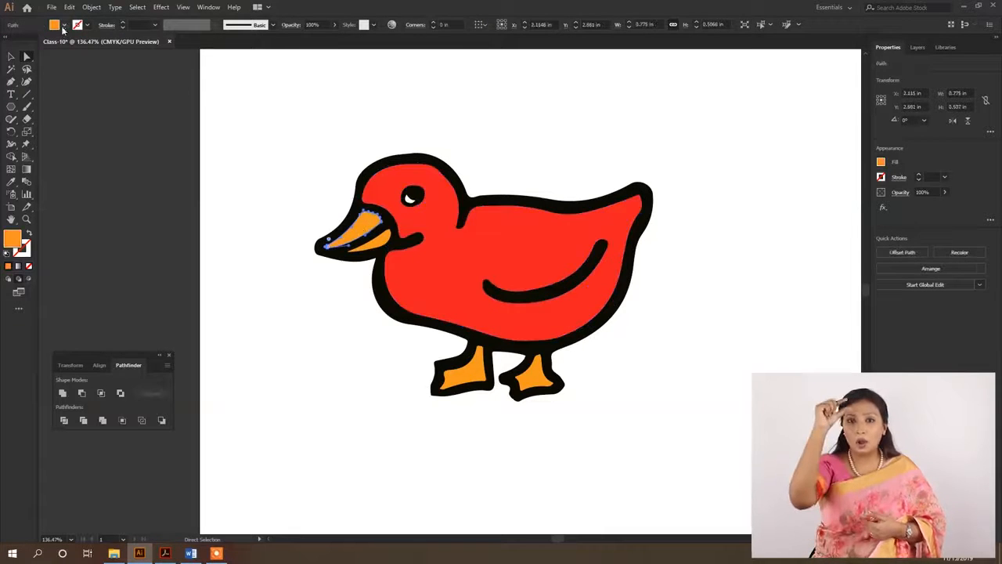
{"action": "left_click", "coordinate": [63, 26]}
{"action": "left_click", "coordinate": [41, 45]}
{"action": "left_click", "coordinate": [479, 112]}
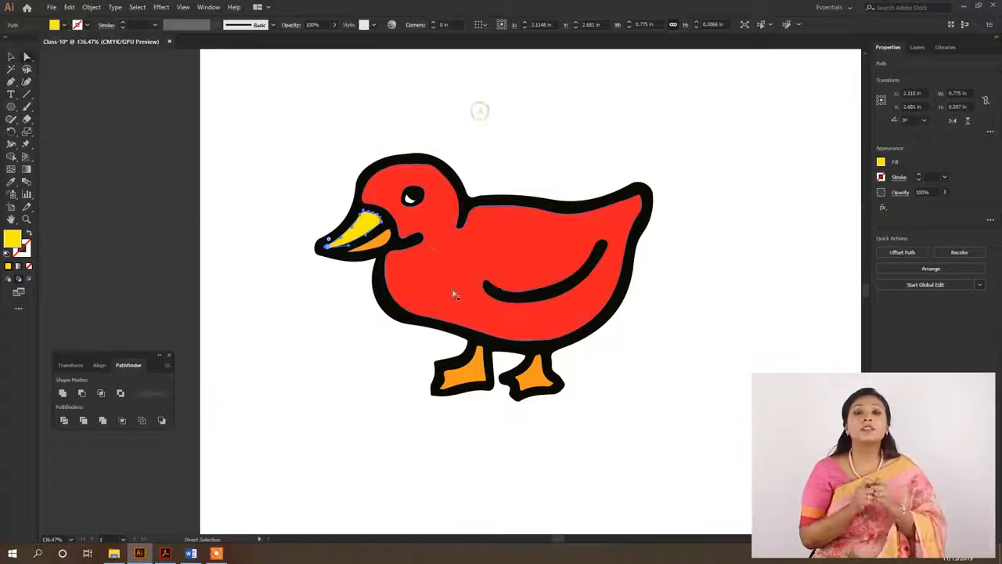
- Clear the beak selection and select the entire duck group
{"action": "left_click", "coordinate": [470, 106]}
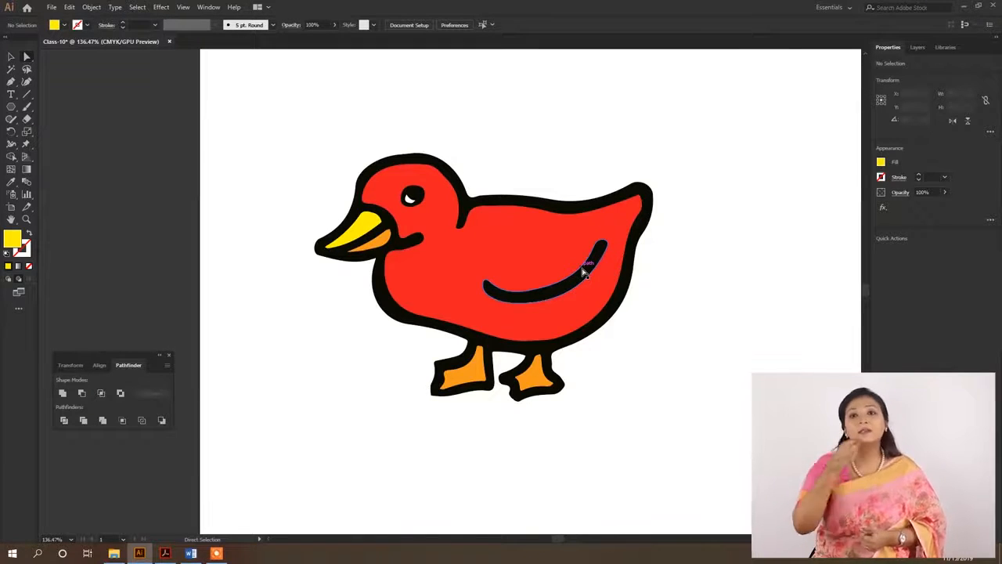
{"action": "key", "text": "v"}
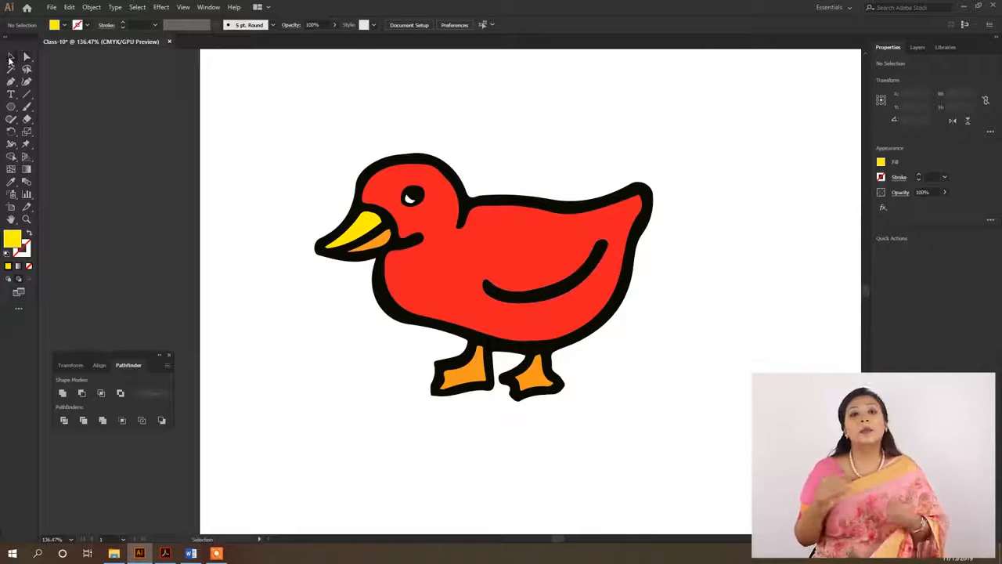
{"action": "left_click", "coordinate": [531, 239]}
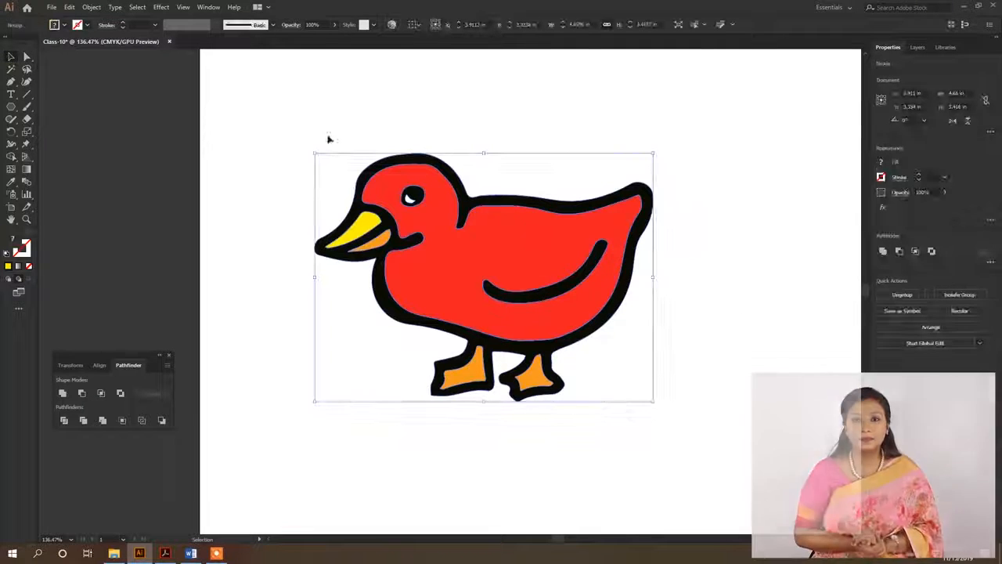